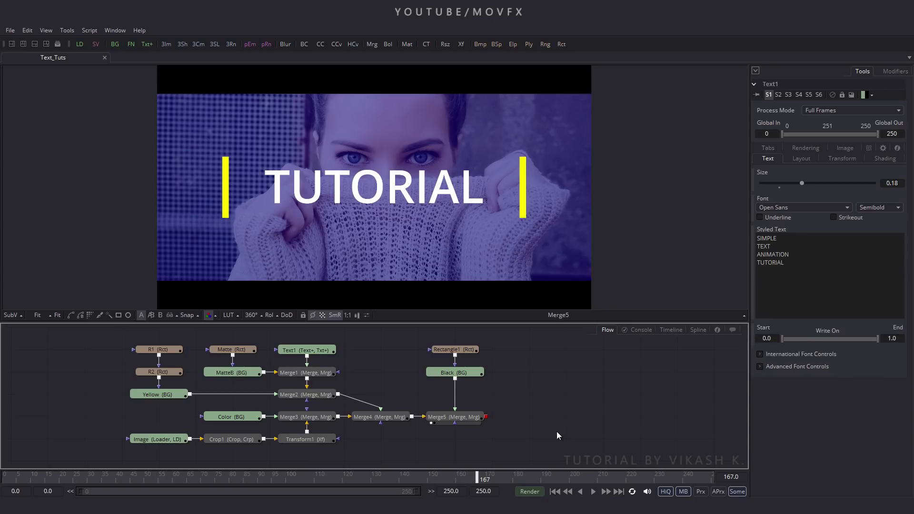
# Create a new composition and save its 1920×1080 frame format in Preferences.
pyautogui.click(11, 30)
pyautogui.click(28, 47)
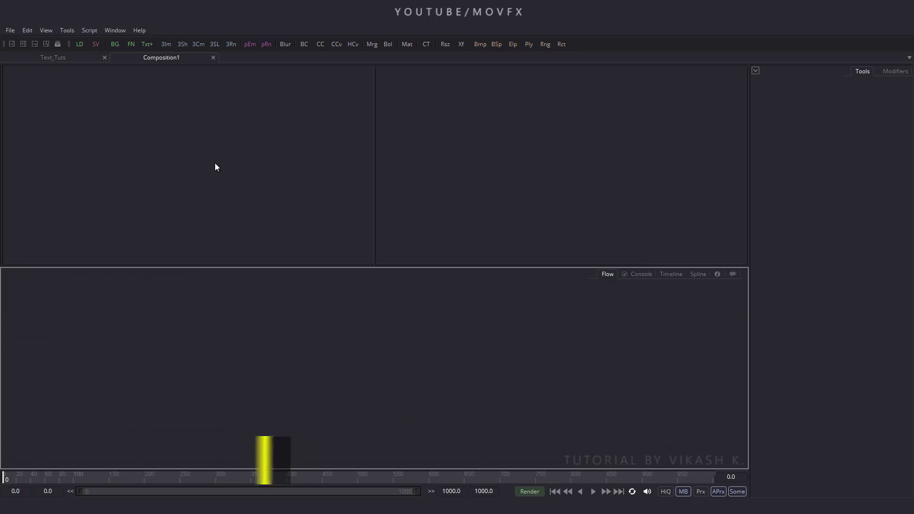
pyautogui.click(28, 30)
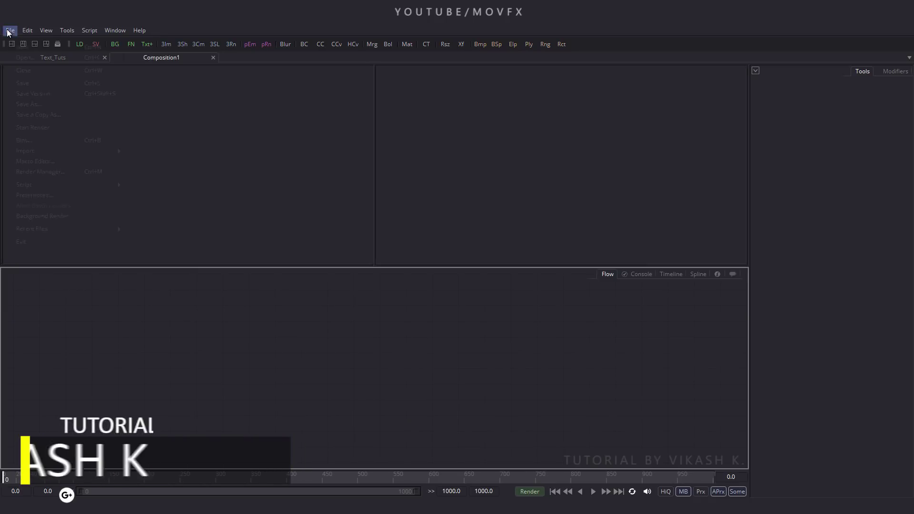
pyautogui.click(59, 199)
pyautogui.click(352, 190)
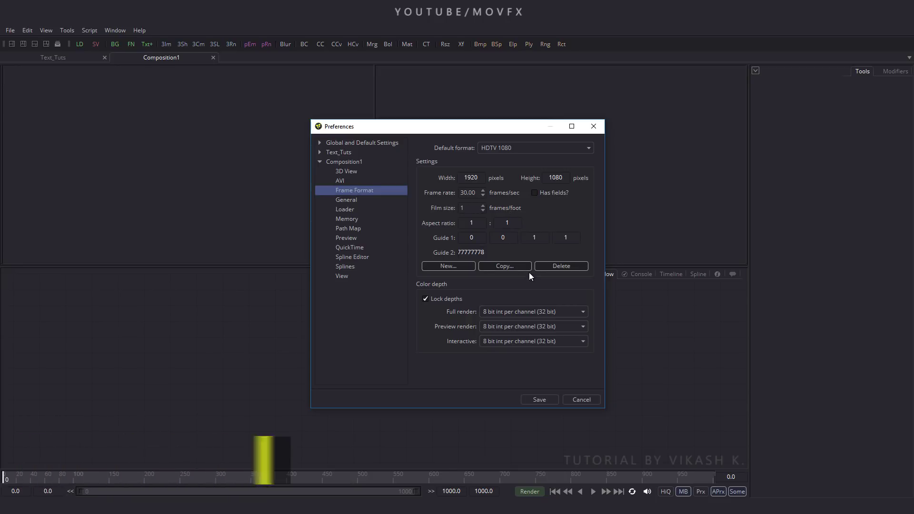
pyautogui.click(539, 400)
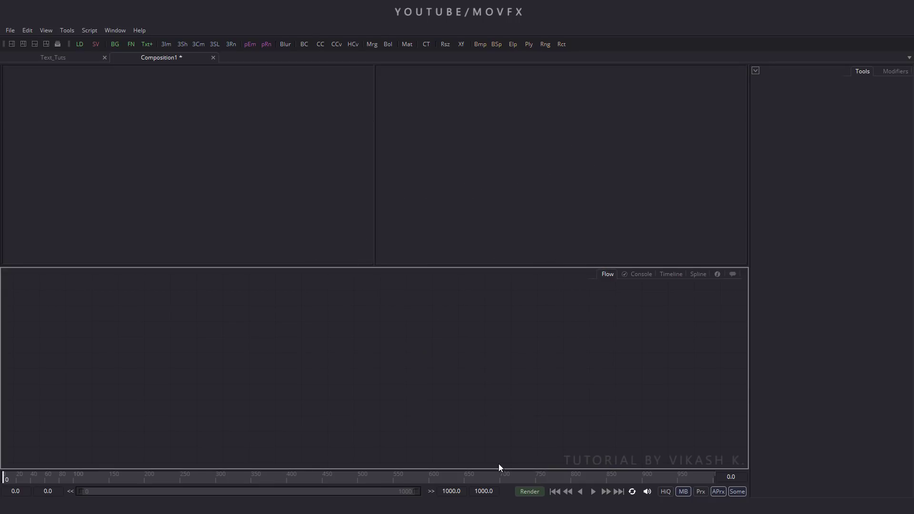
# Set the composition end time to 250 and select the portrait photo in the Text folder.
pyautogui.click(484, 491)
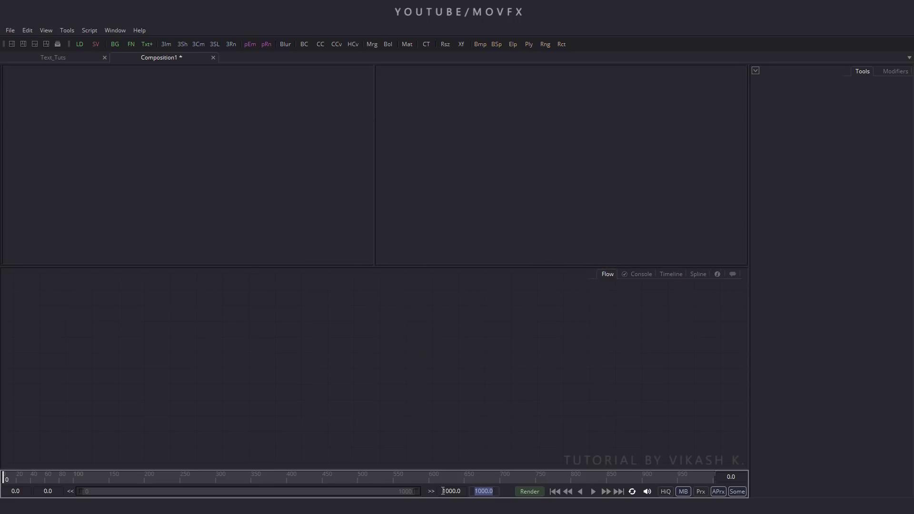
pyautogui.write('250')
pyautogui.press('Return')
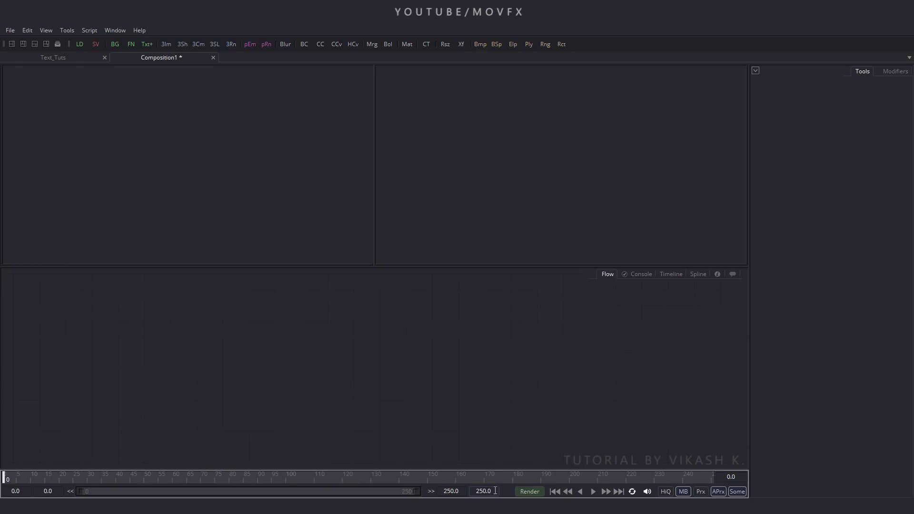
pyautogui.hotkey('alt', 'Tab')
pyautogui.click(292, 330)
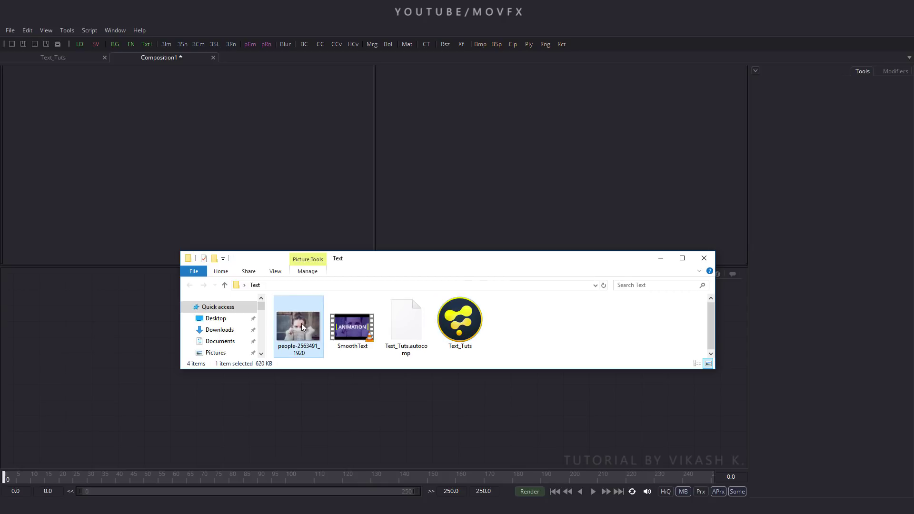
# Import the portrait photo into the Flow and rename its Loader node to 'Image'.
pyautogui.moveTo(301, 325); pyautogui.dragTo(78, 333)
pyautogui.click(658, 259)
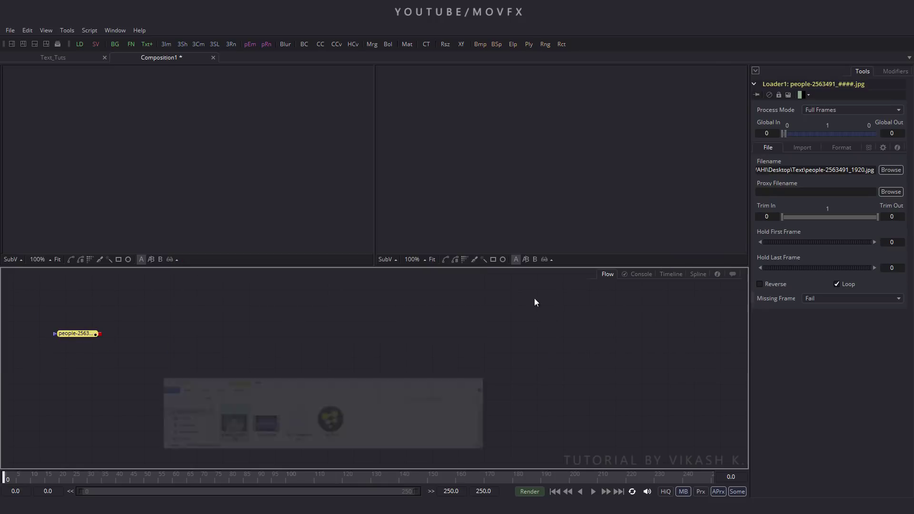
pyautogui.click(89, 361)
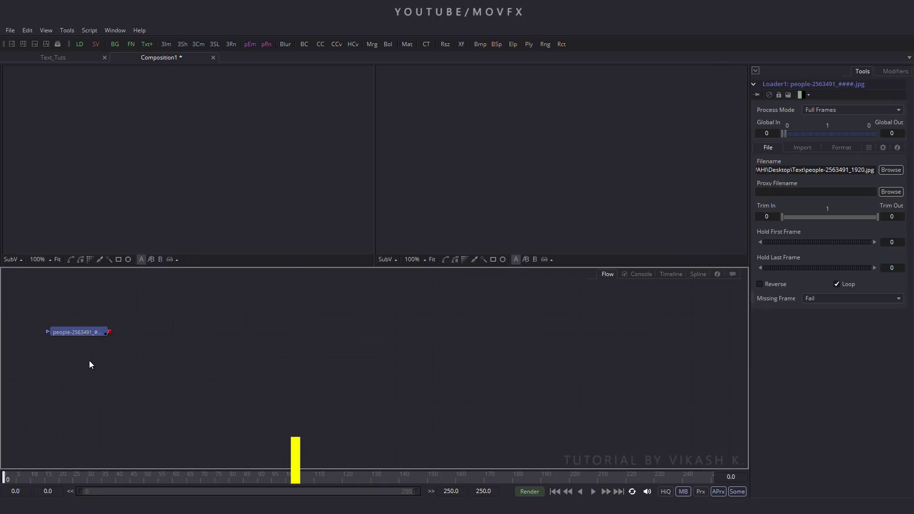
pyautogui.press('F2')
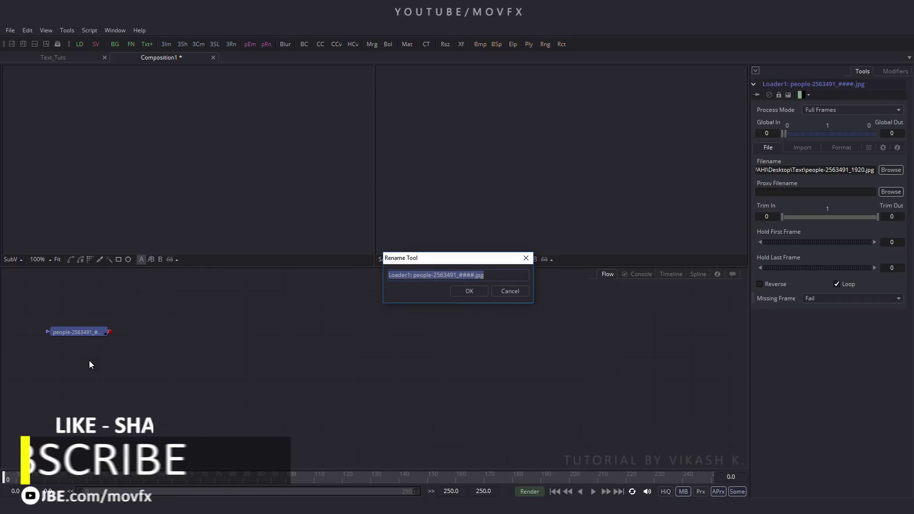
pyautogui.write('Image')
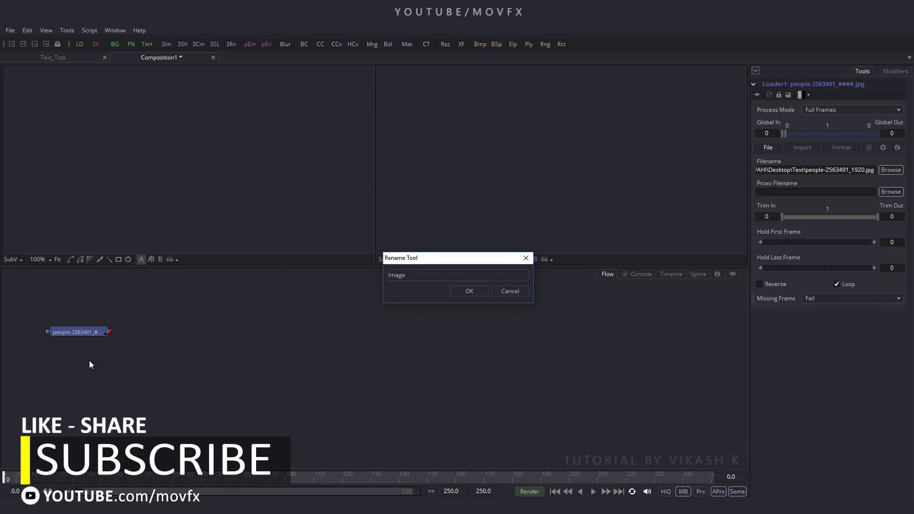
pyautogui.press('Return')
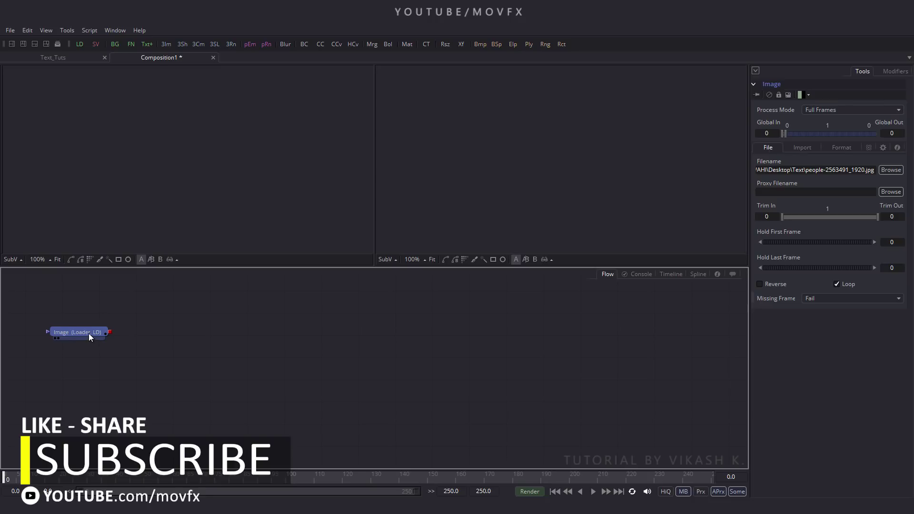
# Show Image fitted in a single enlarged viewer and snap nodes to the grid.
pyautogui.moveTo(88, 333); pyautogui.dragTo(113, 220)
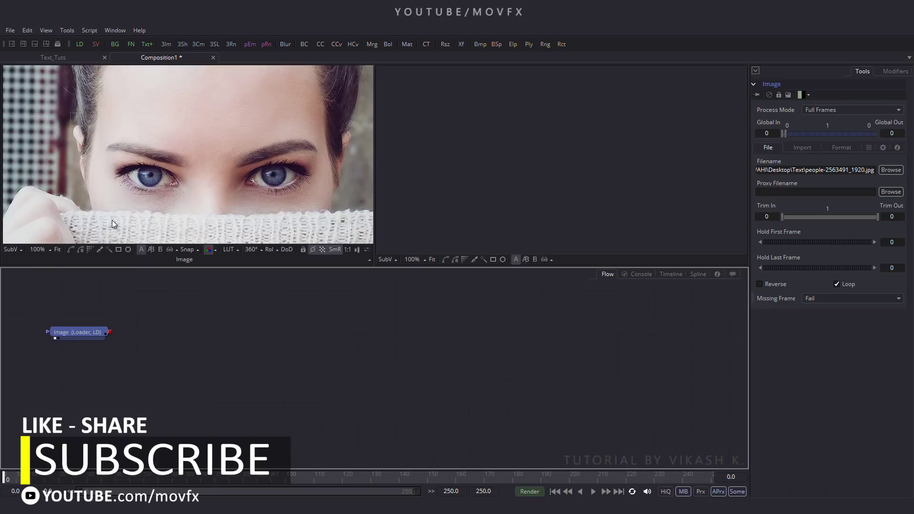
pyautogui.click(57, 250)
pyautogui.click(12, 45)
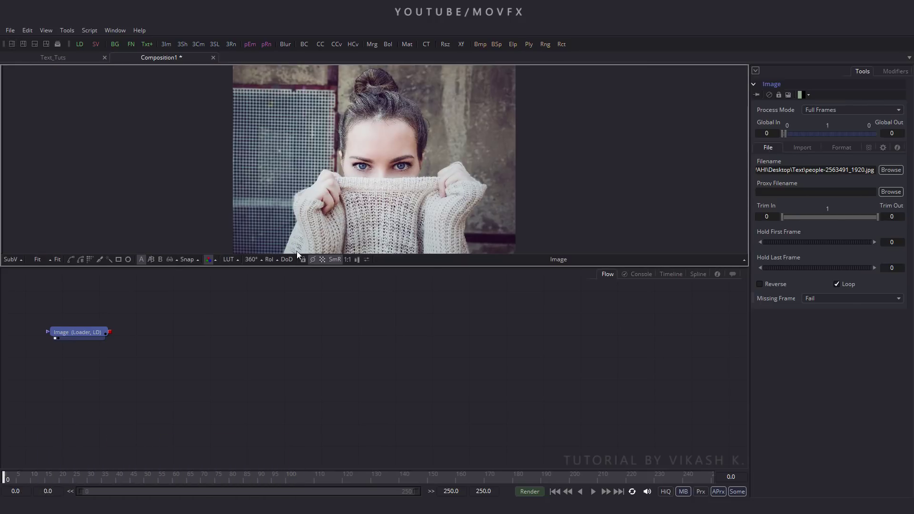
pyautogui.moveTo(333, 266); pyautogui.dragTo(340, 311)
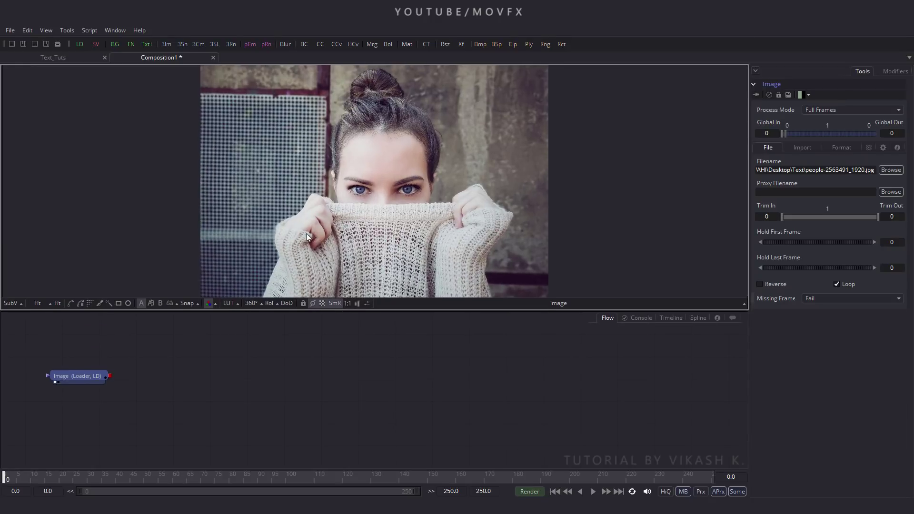
pyautogui.rightClick(199, 375)
pyautogui.moveTo(255, 232)
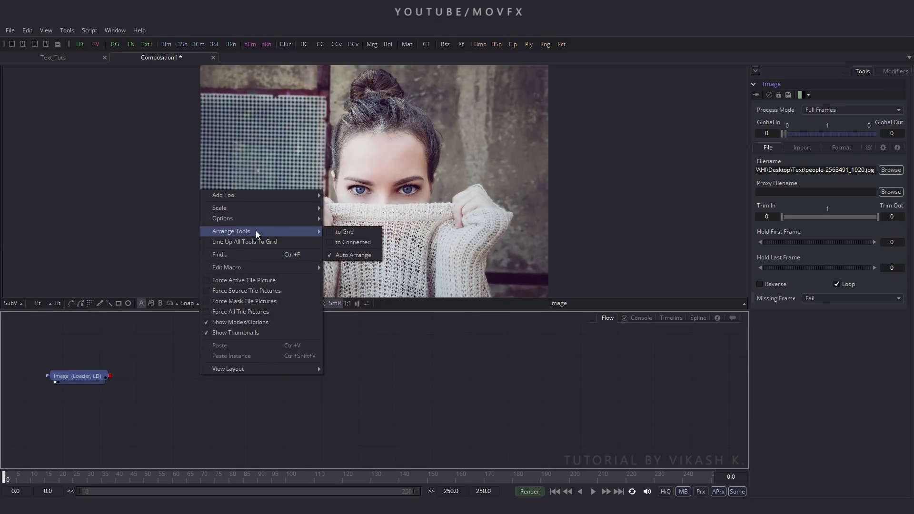
pyautogui.click(357, 233)
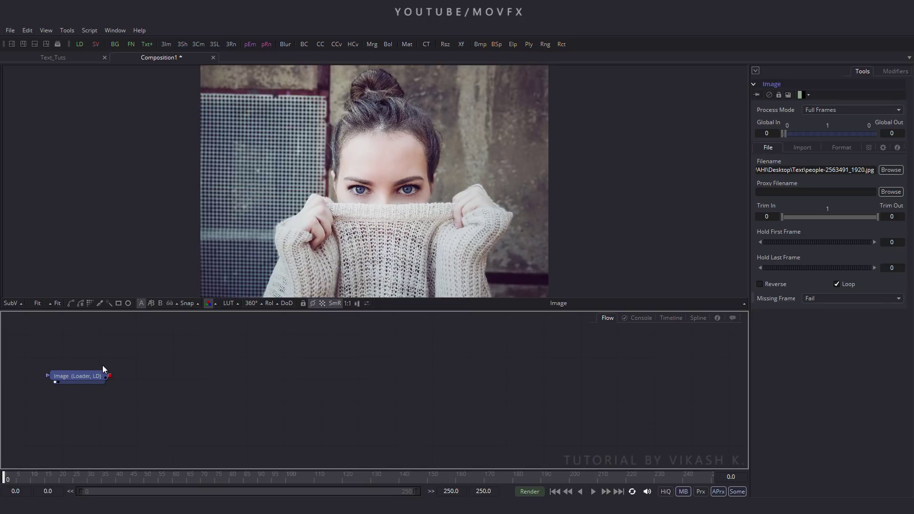
pyautogui.moveTo(89, 377); pyautogui.dragTo(72, 381)
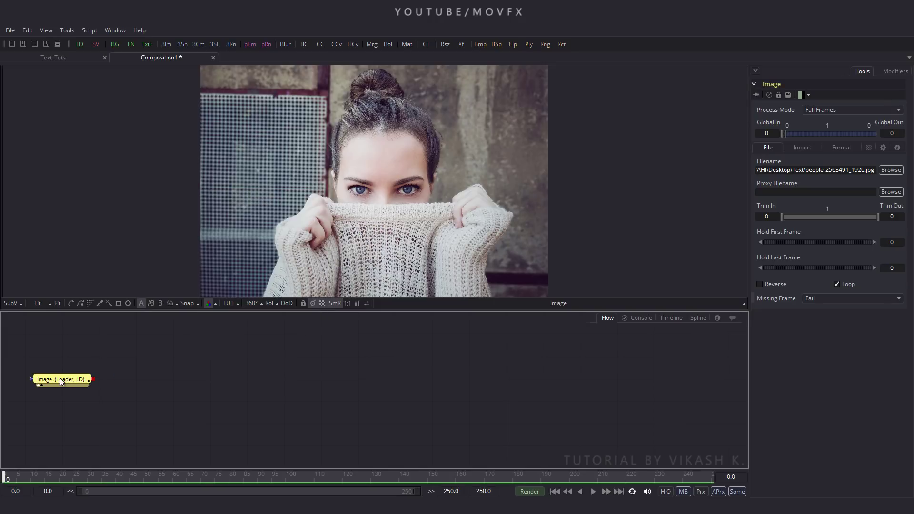
# Add a Crop node after the Image loader and display Crop1 in the viewer.
pyautogui.moveTo(61, 381)
pyautogui.hotkey('ctrl', 'space')
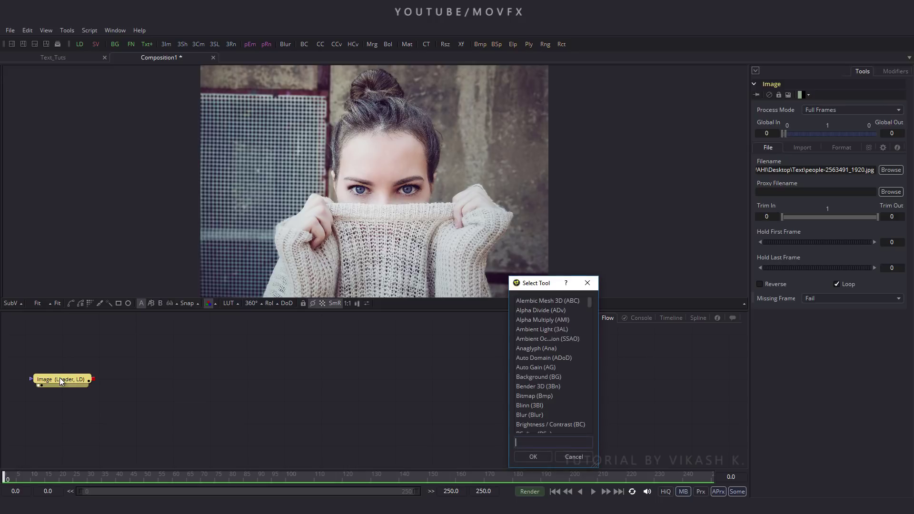
pyautogui.write('crop')
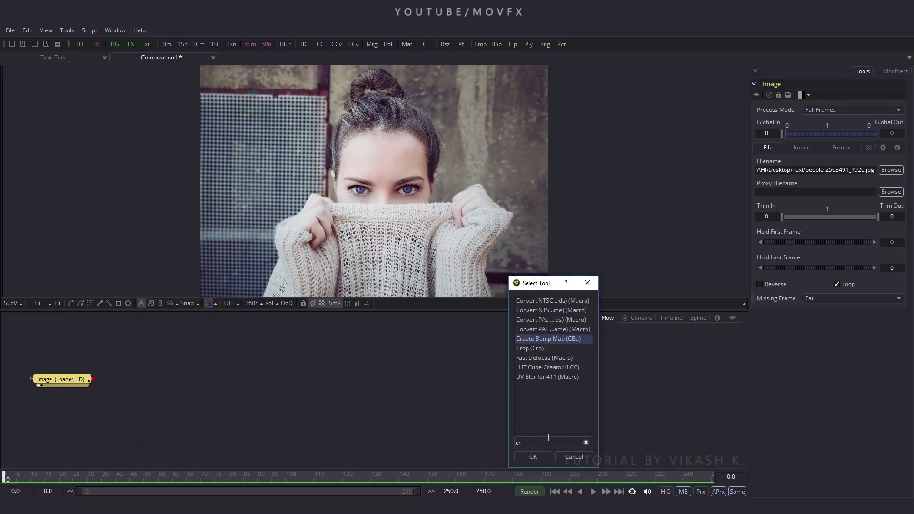
pyautogui.click(536, 455)
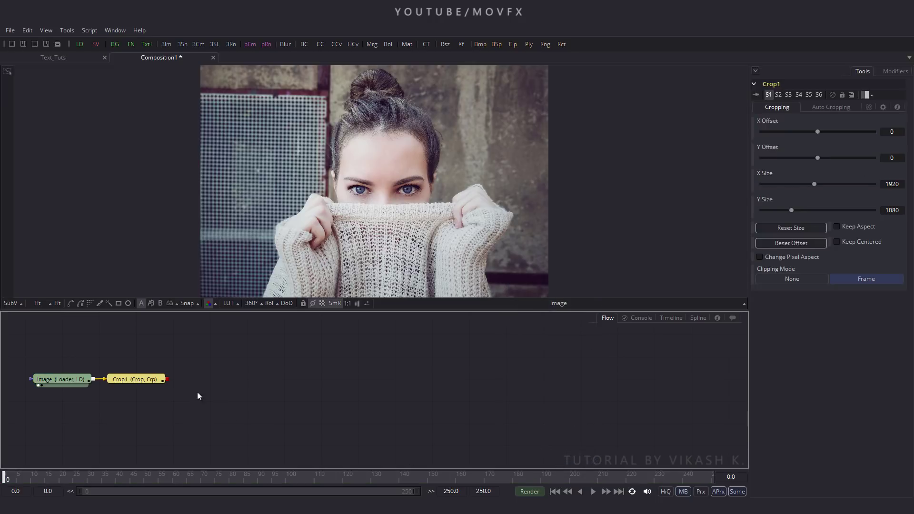
pyautogui.moveTo(138, 380); pyautogui.dragTo(157, 255)
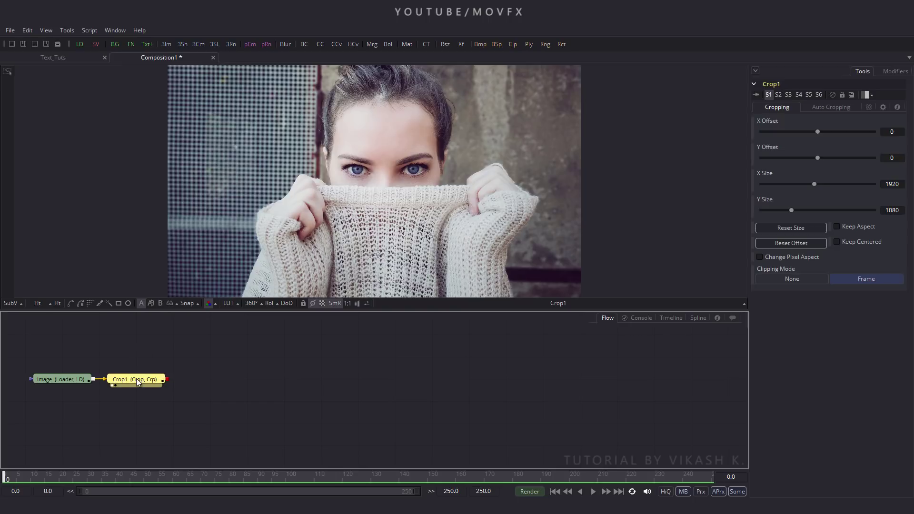
# Set Crop1's Y Offset to -60 and add a Transform node after it.
pyautogui.click(894, 158)
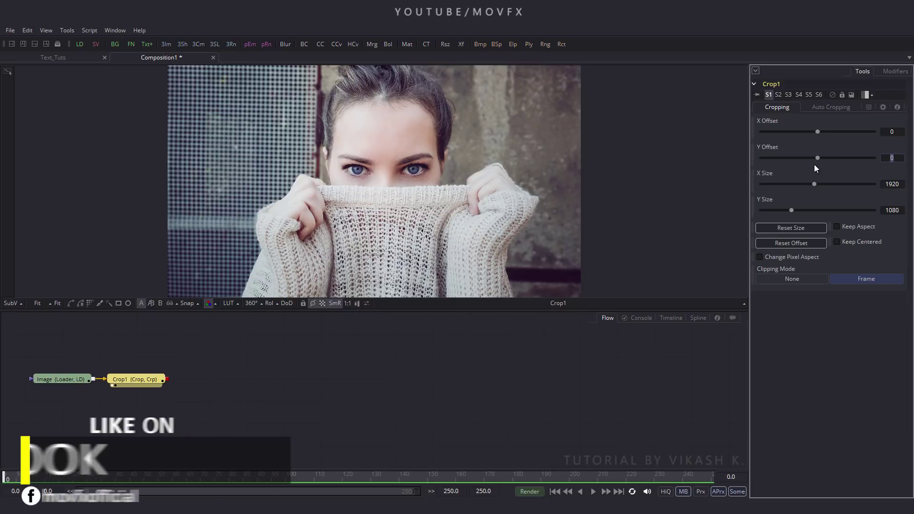
pyautogui.write('-60')
pyautogui.press('Tab')
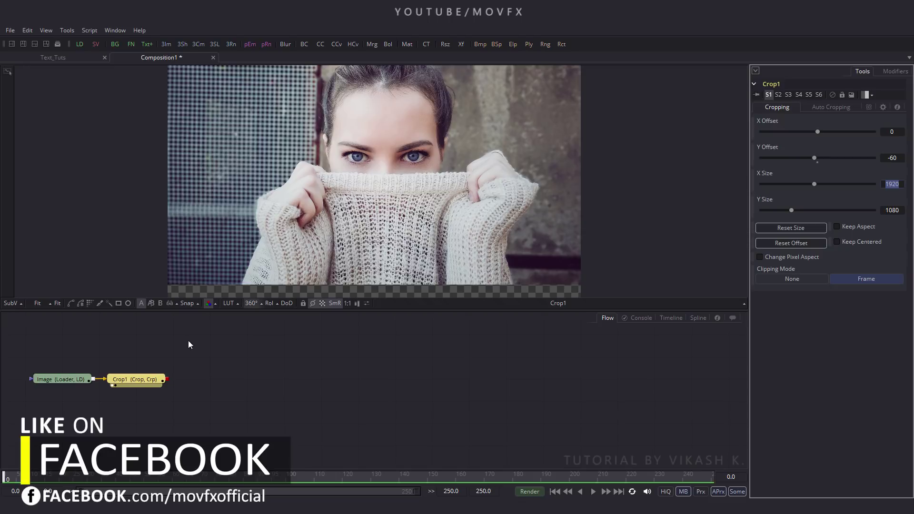
pyautogui.click(141, 380)
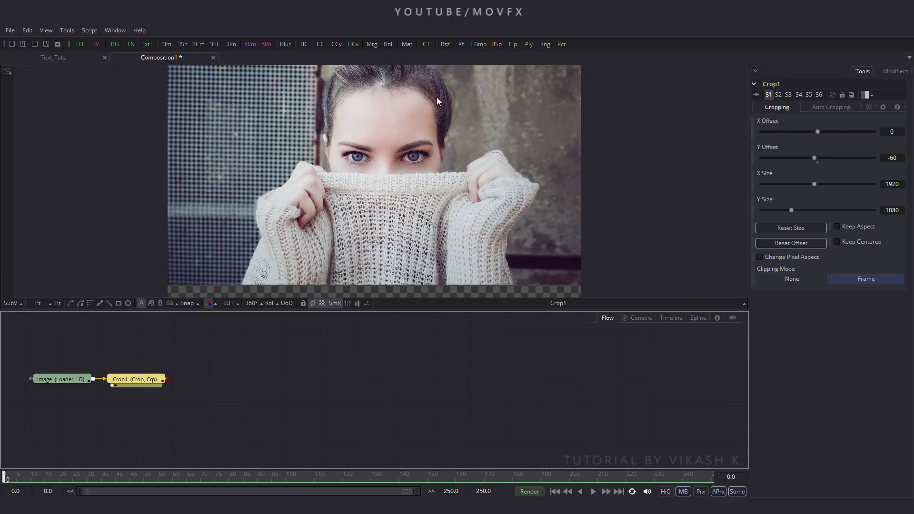
pyautogui.click(461, 43)
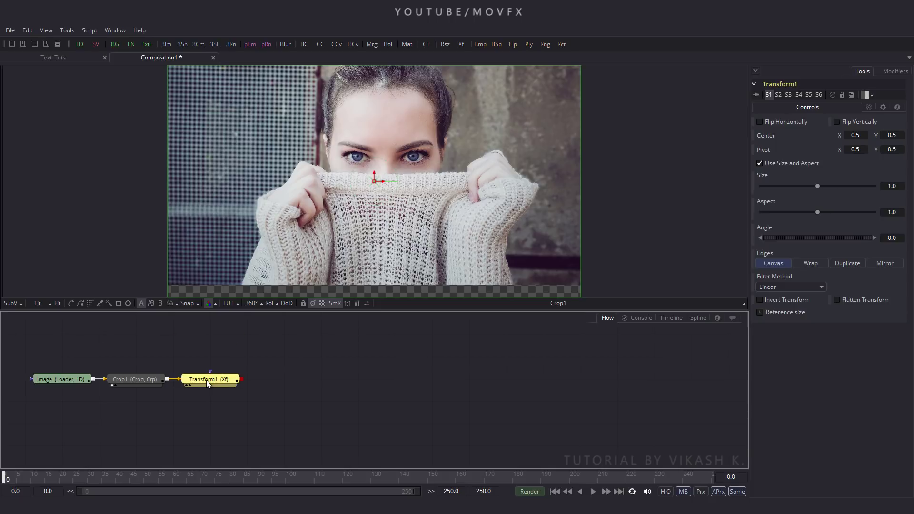
# Display Transform1 in the viewer and set its Size to 1.4.
pyautogui.moveTo(206, 380); pyautogui.dragTo(266, 148)
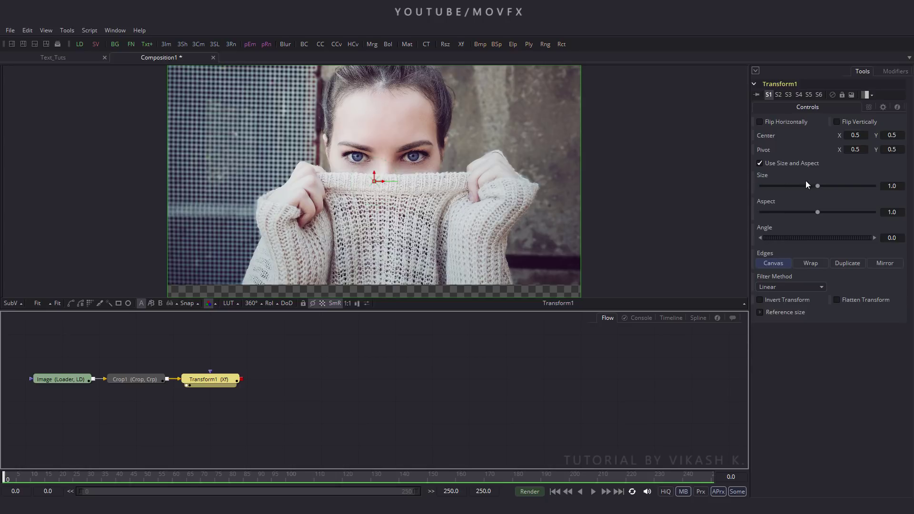
pyautogui.click(886, 186)
pyautogui.write('1.4')
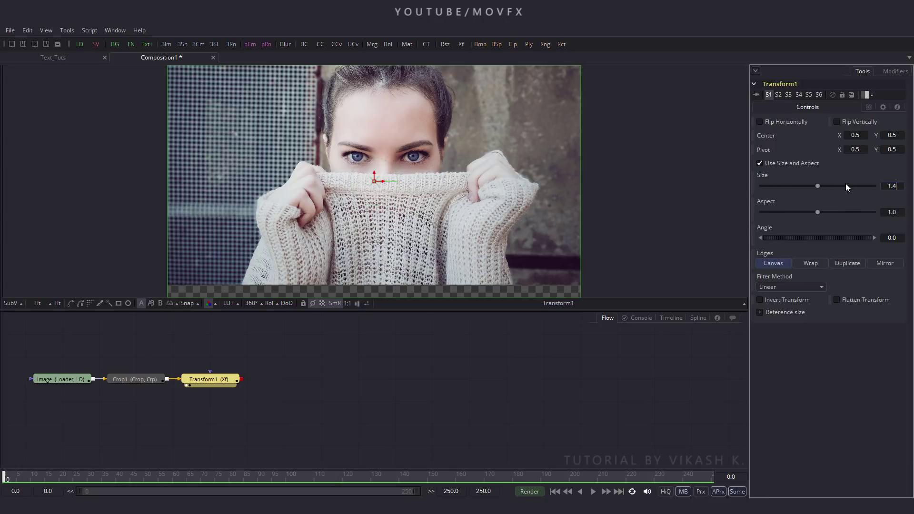
pyautogui.press('Tab')
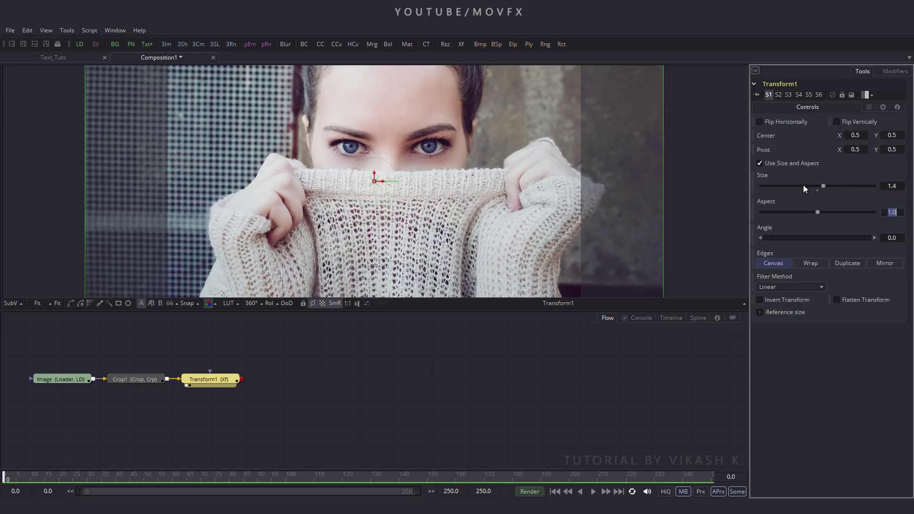
# Animate Size so it reaches 1.0 at frame 250, then scrub to preview.
pyautogui.rightClick(767, 175)
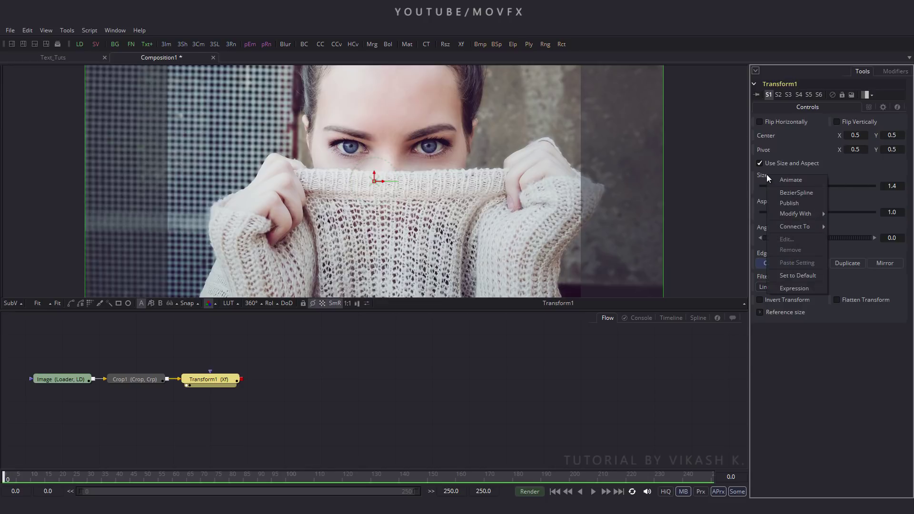
pyautogui.click(780, 180)
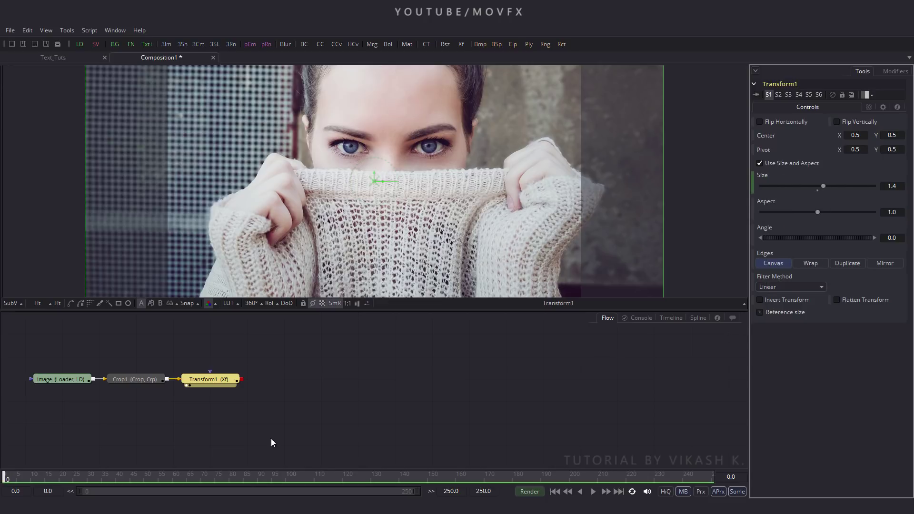
pyautogui.moveTo(199, 479); pyautogui.dragTo(797, 484)
pyautogui.click(878, 185)
pyautogui.press('Tab')
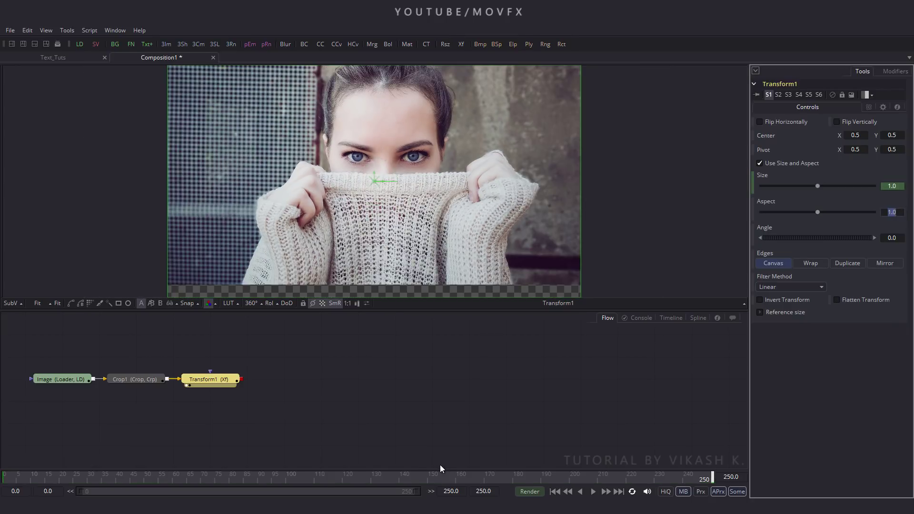
pyautogui.moveTo(419, 478)
pyautogui.mouseDown()
pyautogui.moveTo(165, 474)
pyautogui.moveTo(467, 476)
pyautogui.moveTo(403, 477)
pyautogui.mouseUp()
# Add Background1 and Merge1 nodes beside Crop1 and show Merge1 in the viewer.
pyautogui.click(550, 477)
pyautogui.click(277, 375)
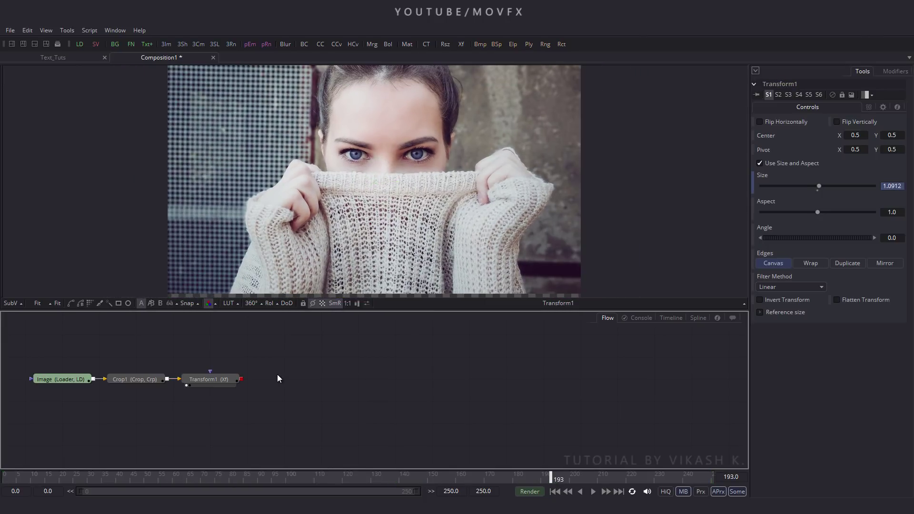
pyautogui.moveTo(304, 362); pyautogui.dragTo(321, 380)
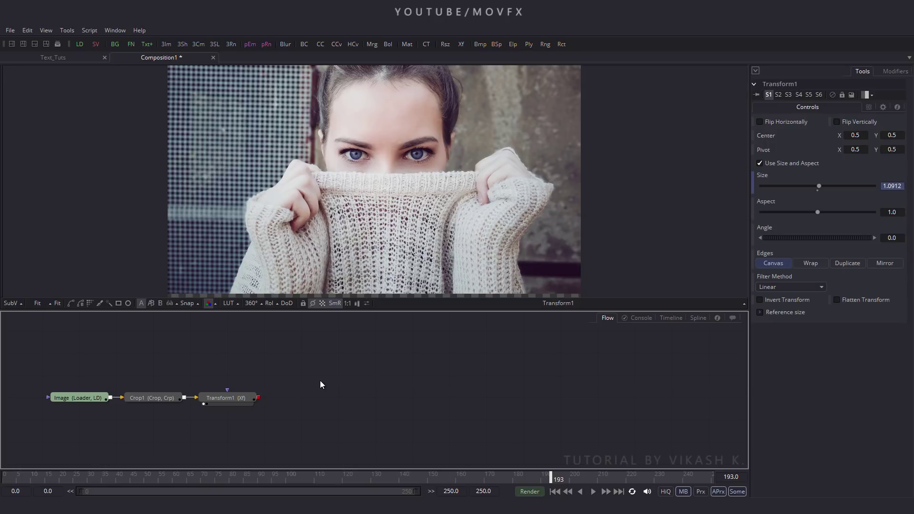
pyautogui.click(115, 44)
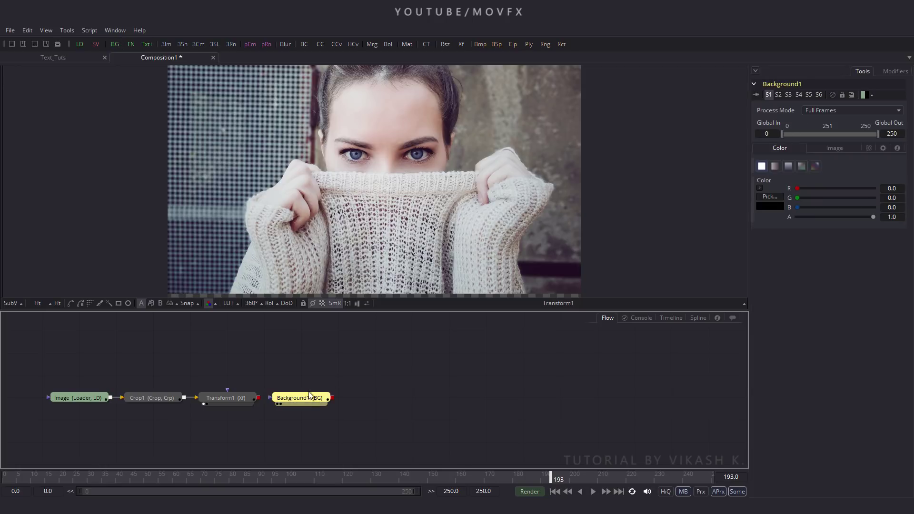
pyautogui.moveTo(309, 395); pyautogui.dragTo(162, 373)
pyautogui.click(172, 370)
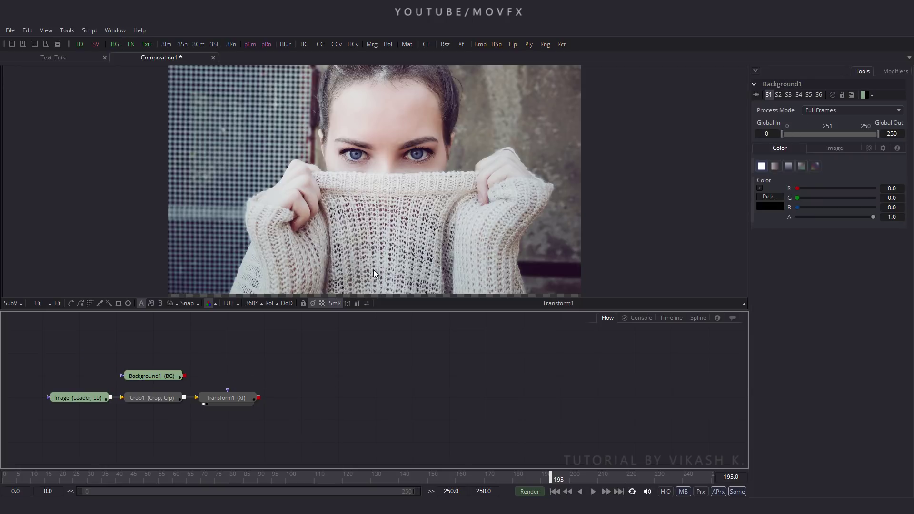
pyautogui.click(371, 44)
pyautogui.moveTo(256, 356); pyautogui.dragTo(184, 376)
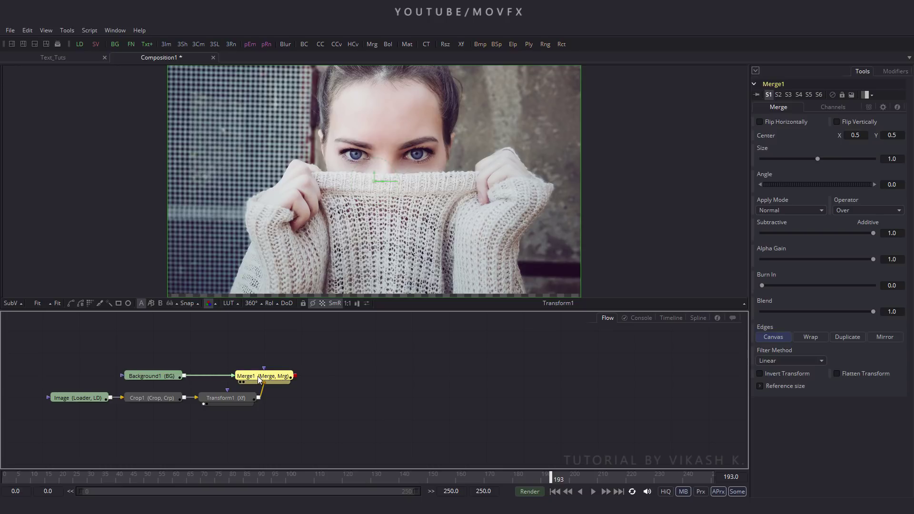
pyautogui.moveTo(262, 379); pyautogui.dragTo(276, 210)
# Set Background1's colour to dark blue.
pyautogui.click(158, 375)
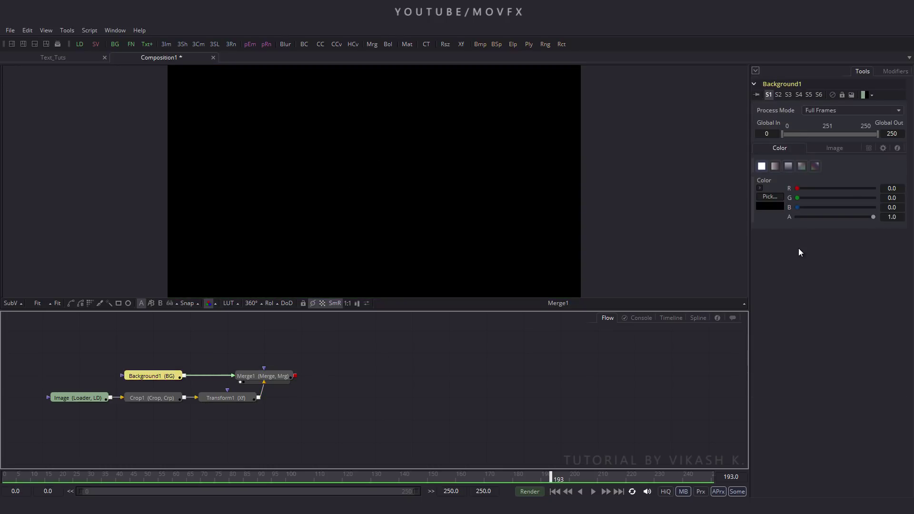
pyautogui.click(772, 204)
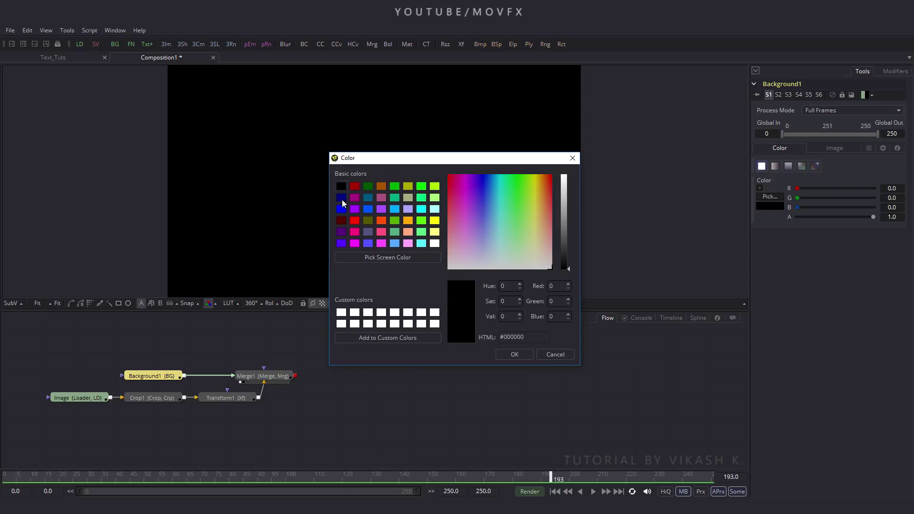
pyautogui.click(343, 200)
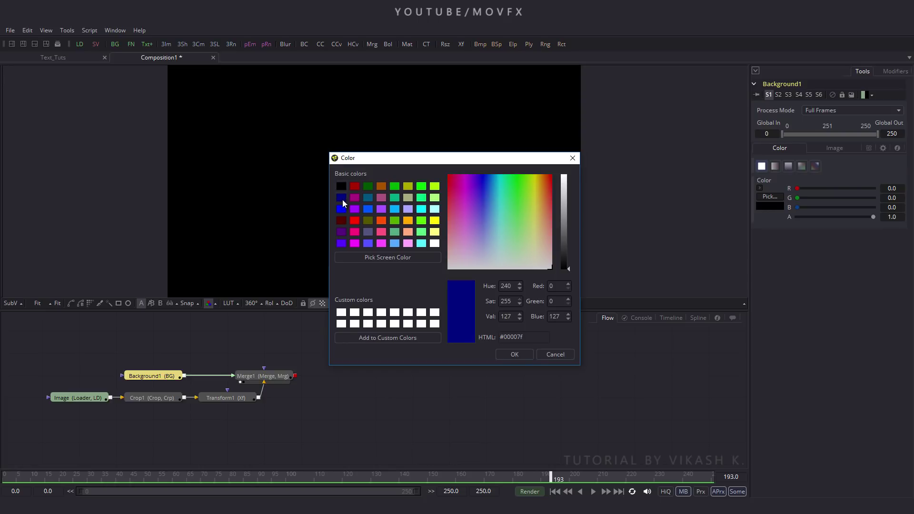
pyautogui.click(512, 355)
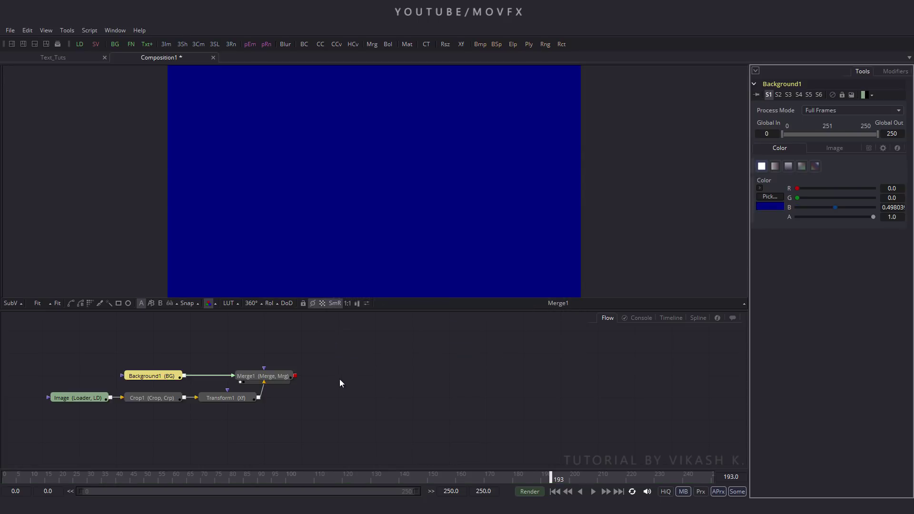
# Set Merge1's Blend to 0.5 and tidy the node graph.
pyautogui.click(261, 380)
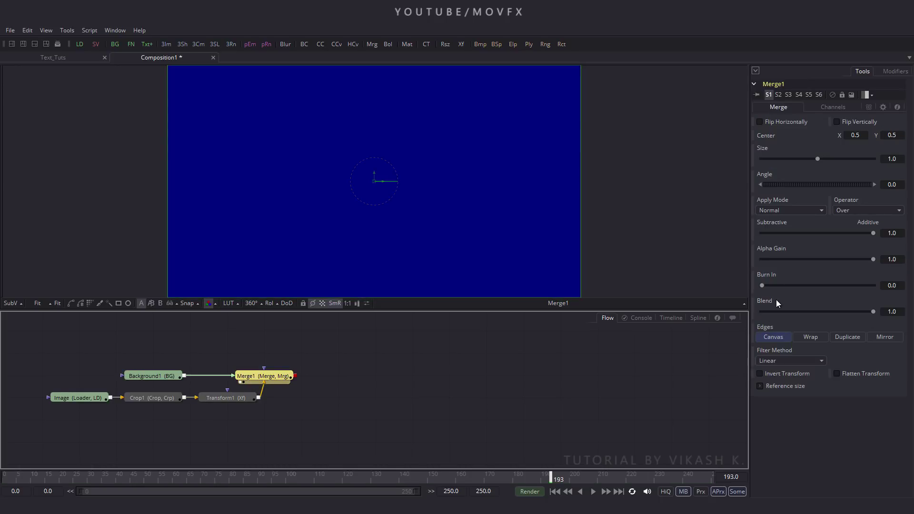
pyautogui.click(892, 311)
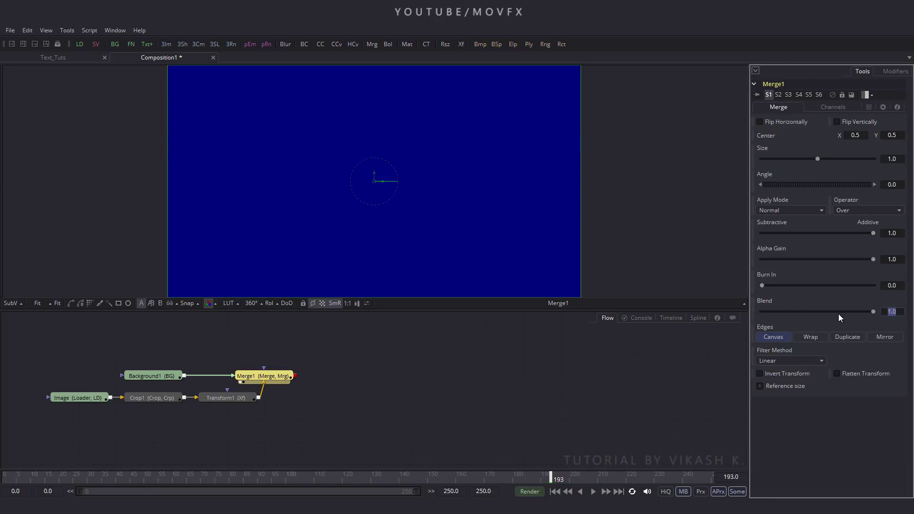
pyautogui.write('0.5')
pyautogui.press('Tab')
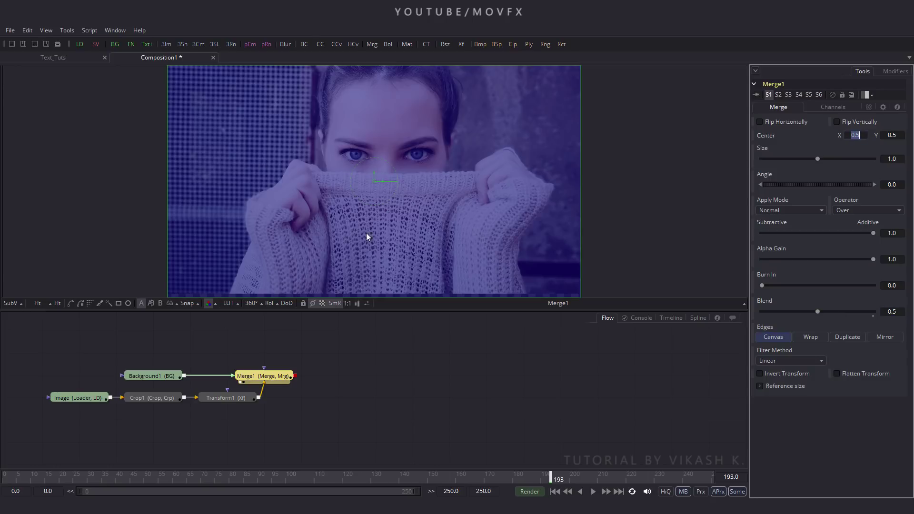
pyautogui.moveTo(279, 378); pyautogui.dragTo(243, 378)
pyautogui.click(281, 369)
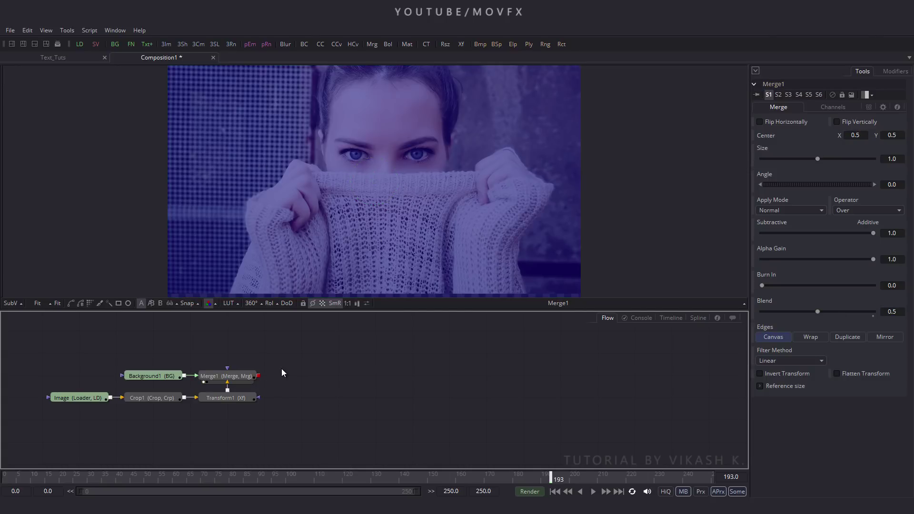
pyautogui.moveTo(314, 371); pyautogui.dragTo(273, 366)
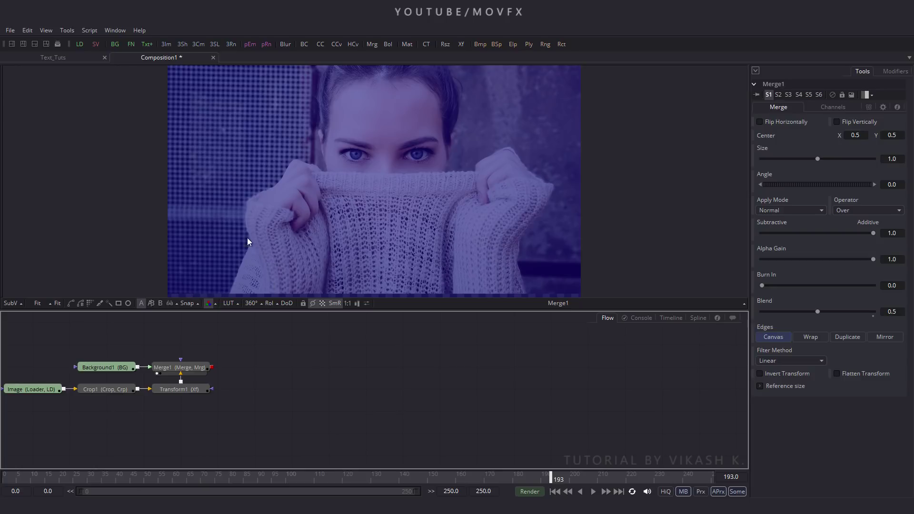
pyautogui.click(115, 44)
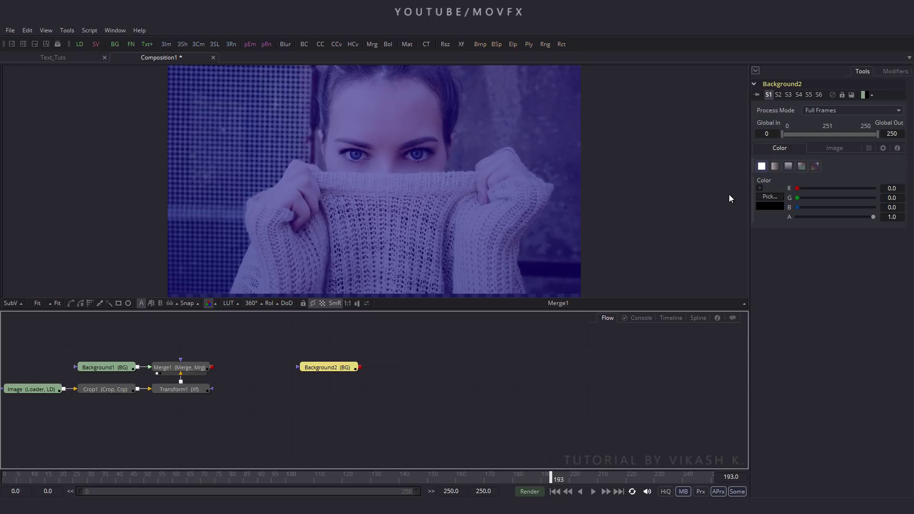
# Make Background2 yellow and reposition it in the flow.
pyautogui.click(762, 196)
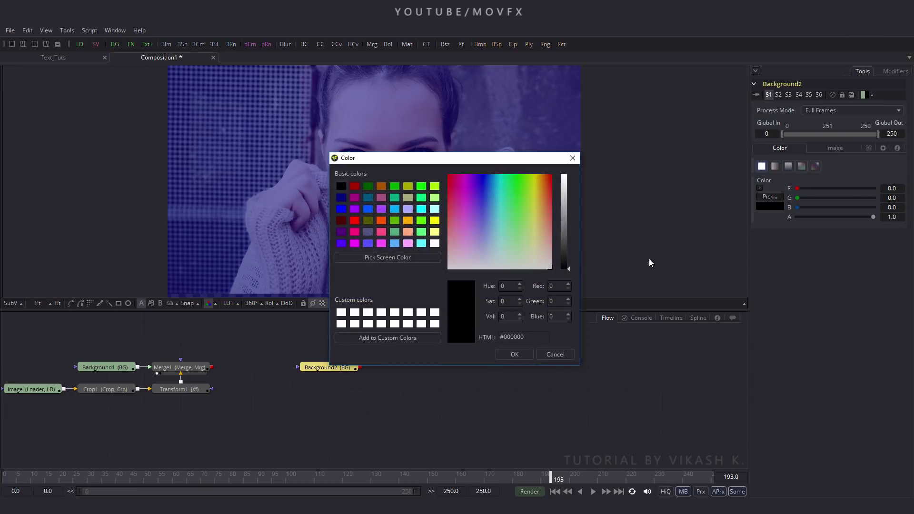
pyautogui.click(434, 221)
pyautogui.click(515, 355)
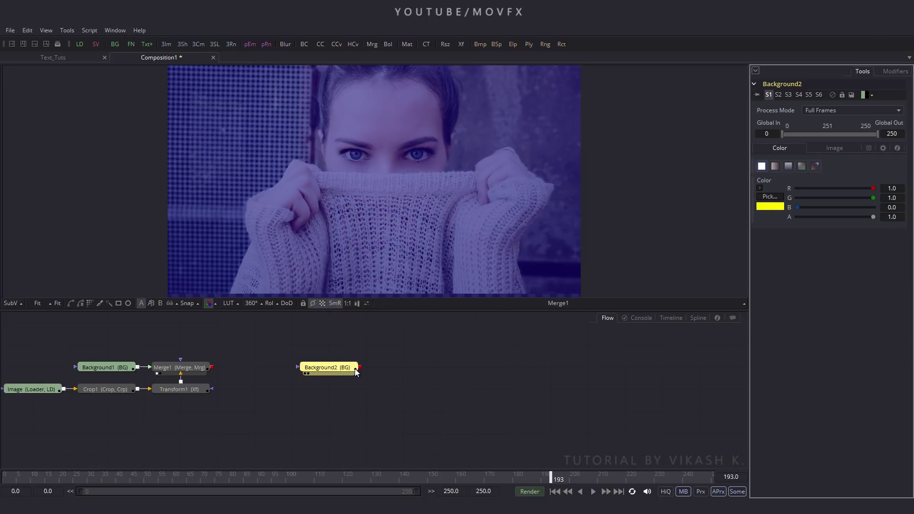
pyautogui.moveTo(315, 368); pyautogui.dragTo(332, 199)
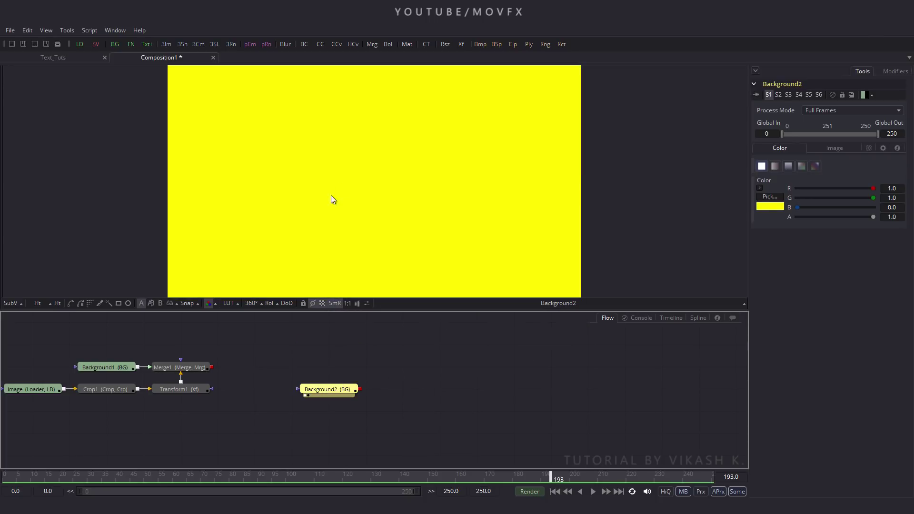
# Mask Background2 with a rectangle named R1, Width 0.7 and Height 0.25.
pyautogui.click(119, 303)
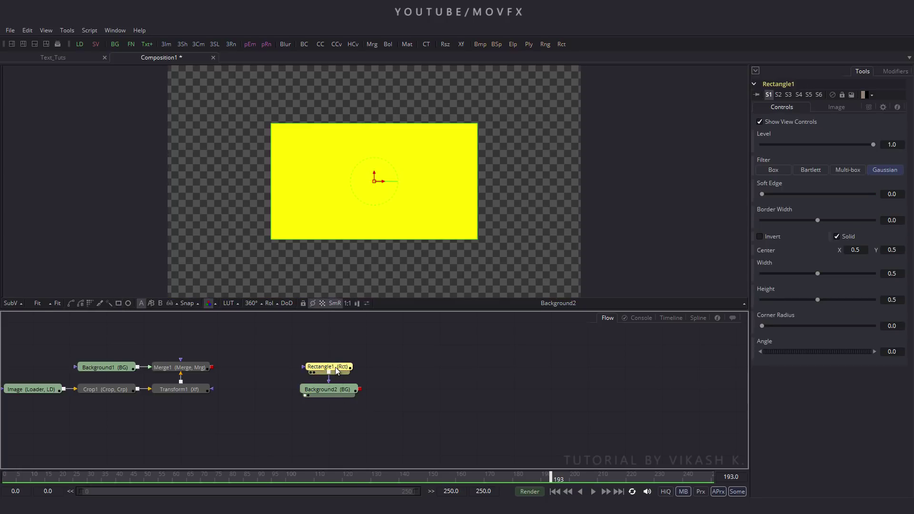
pyautogui.press('F2')
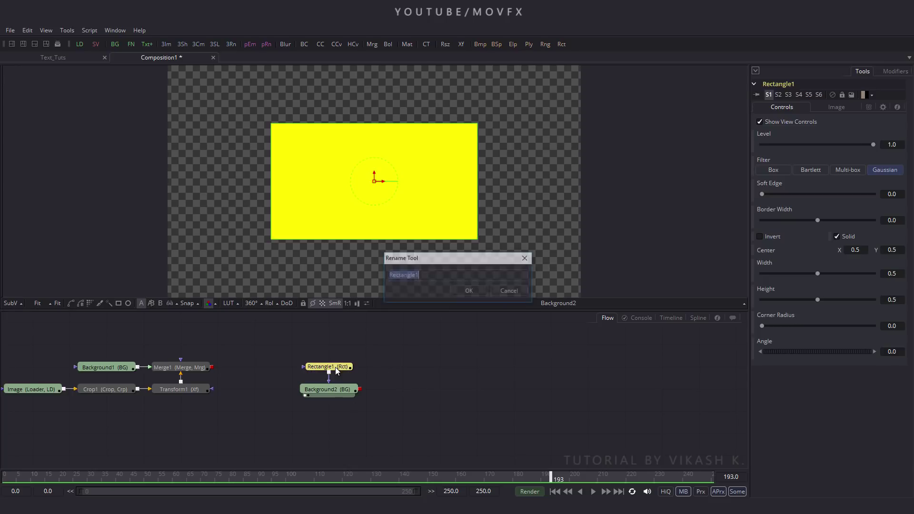
pyautogui.write('R1')
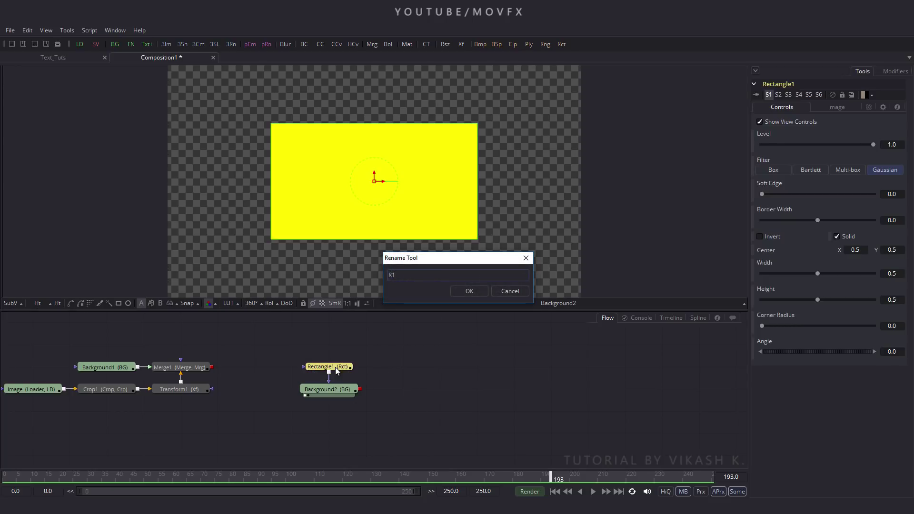
pyautogui.press('Return')
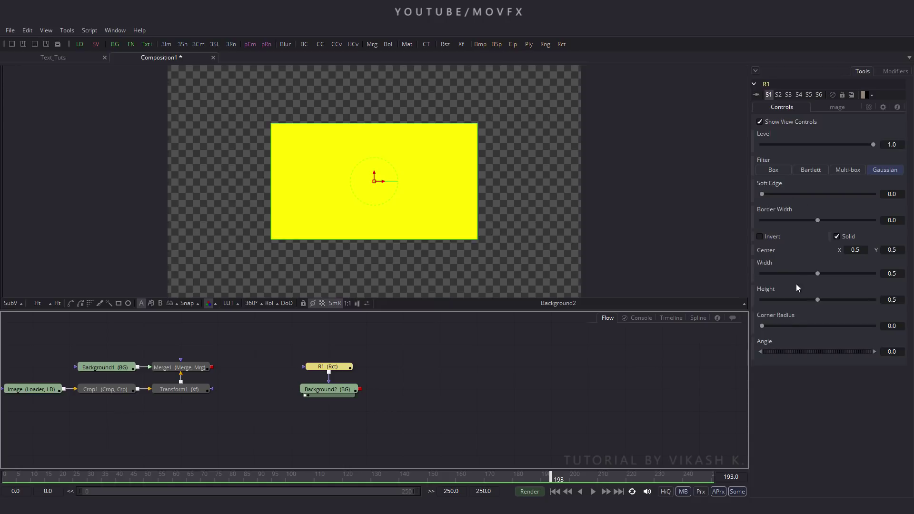
pyautogui.click(896, 272)
pyautogui.write('.7')
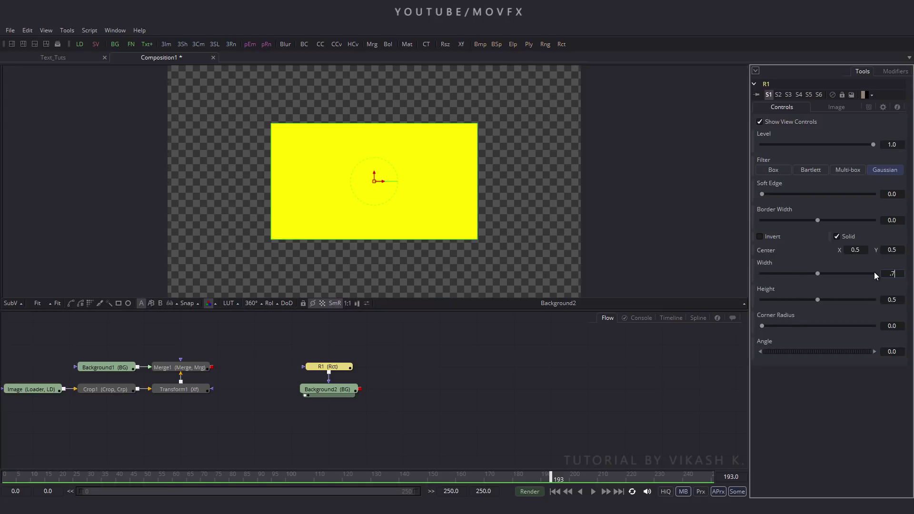
pyautogui.press('Tab')
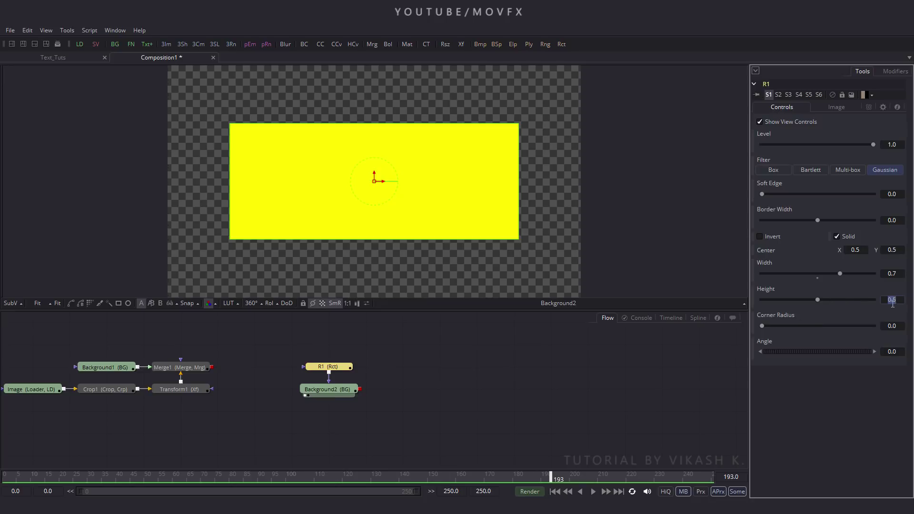
pyautogui.write('.25')
pyautogui.press('Tab')
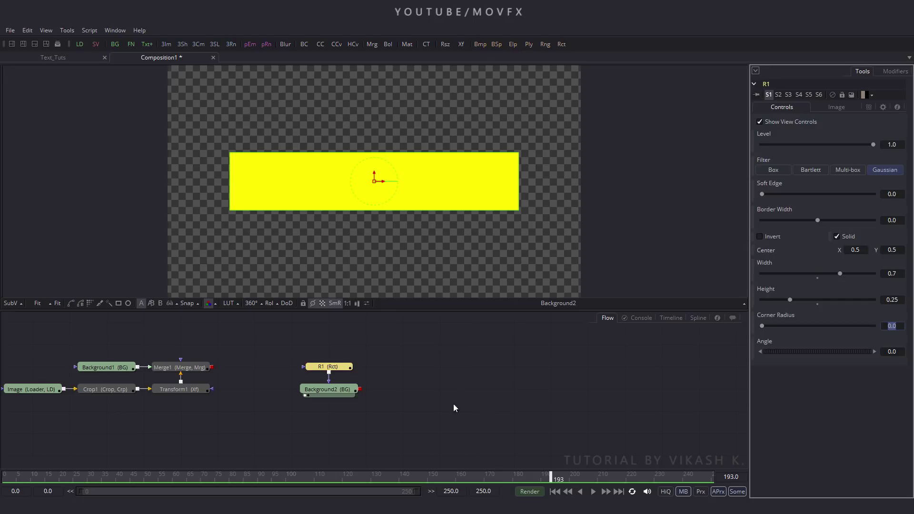
pyautogui.moveTo(332, 371); pyautogui.dragTo(332, 348)
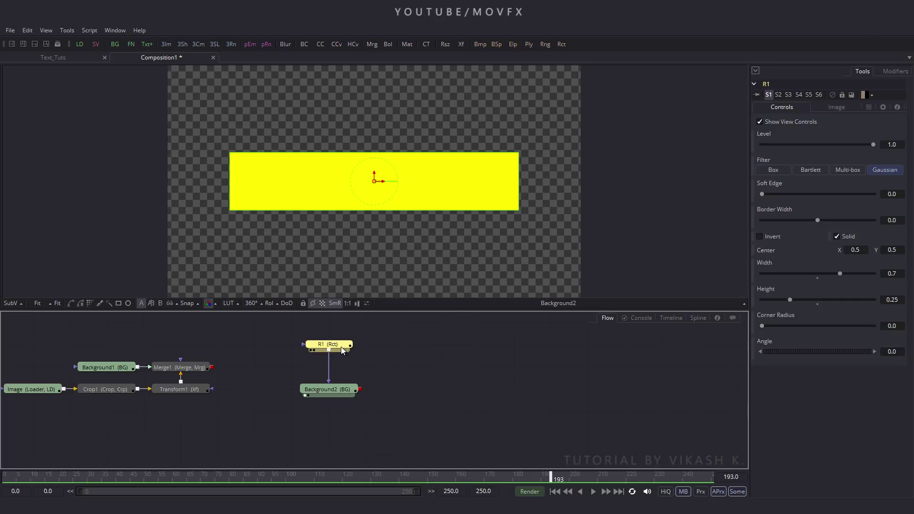
# Paste a copy of the rectangle mask, name it R2, and insert it between R1 and Background2.
pyautogui.click(459, 384)
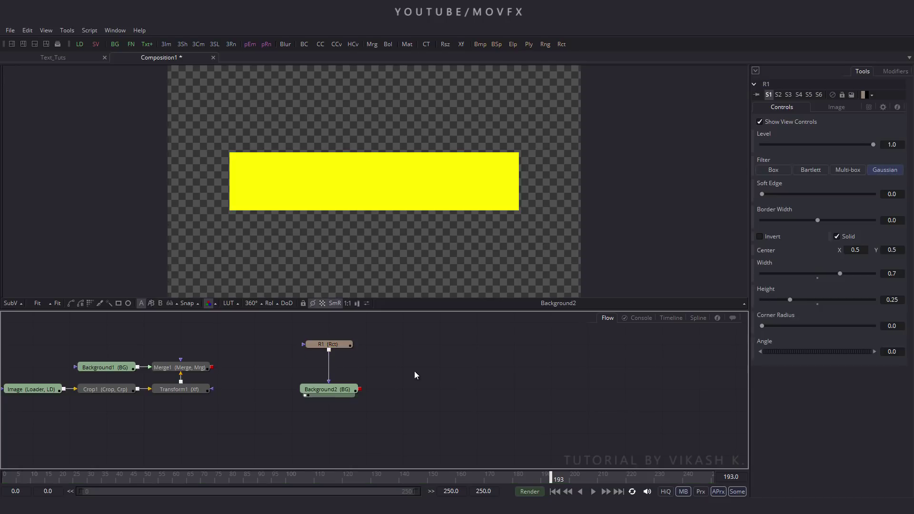
pyautogui.hotkey('ctrl', 'v')
pyautogui.moveTo(433, 389)
pyautogui.mouseDown()
pyautogui.moveTo(424, 372)
pyautogui.moveTo(438, 383)
pyautogui.mouseUp()
pyautogui.press('F2')
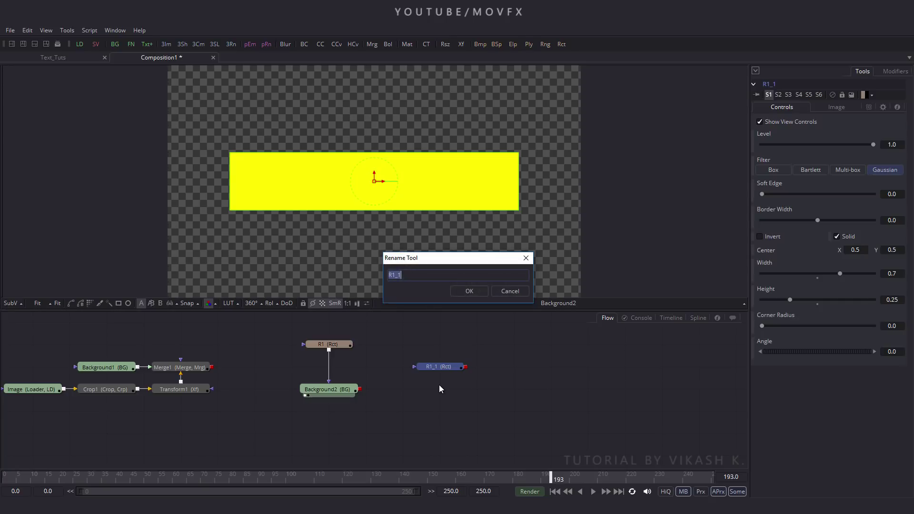
pyautogui.write('R2')
pyautogui.press('Return')
pyautogui.click(438, 370)
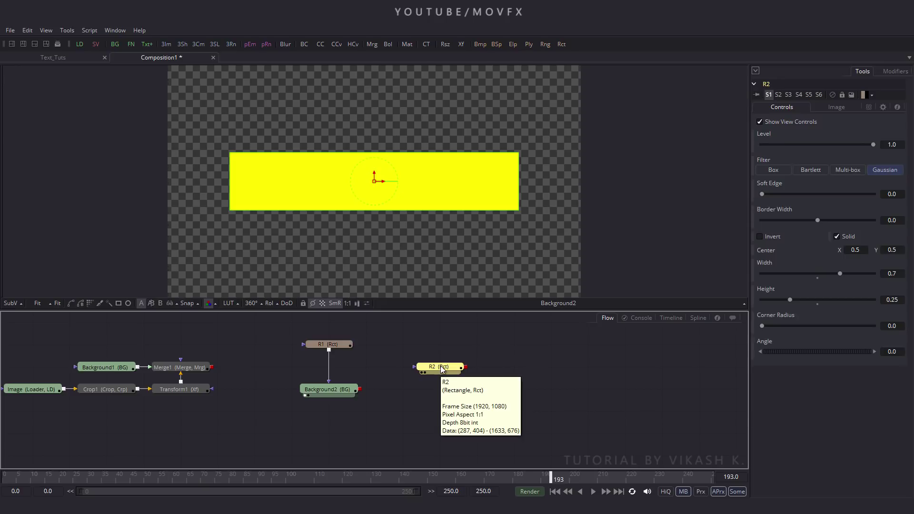
pyautogui.moveTo(441, 370); pyautogui.dragTo(336, 369)
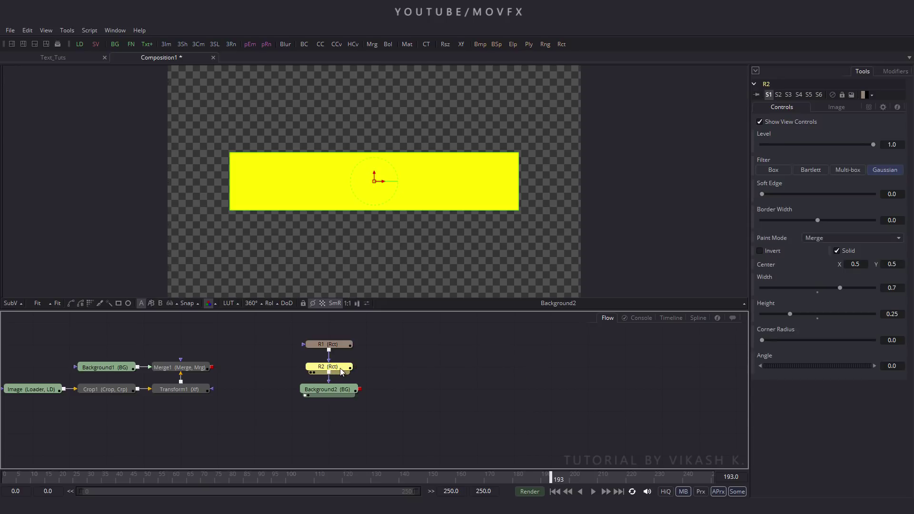
pyautogui.moveTo(331, 369)
pyautogui.mouseDown()
pyautogui.moveTo(454, 372)
pyautogui.moveTo(344, 369)
pyautogui.mouseUp()
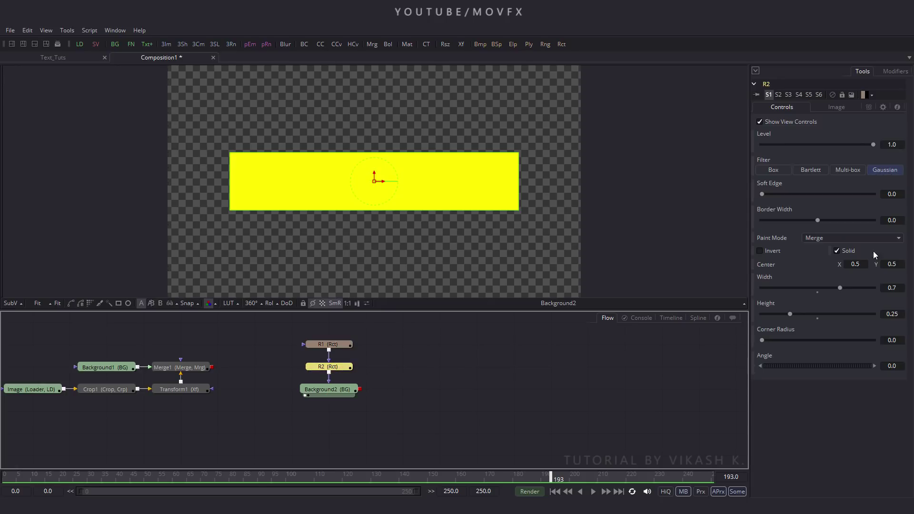
# Set R2's Paint Mode to Subtract and its Width to 0.67.
pyautogui.click(844, 238)
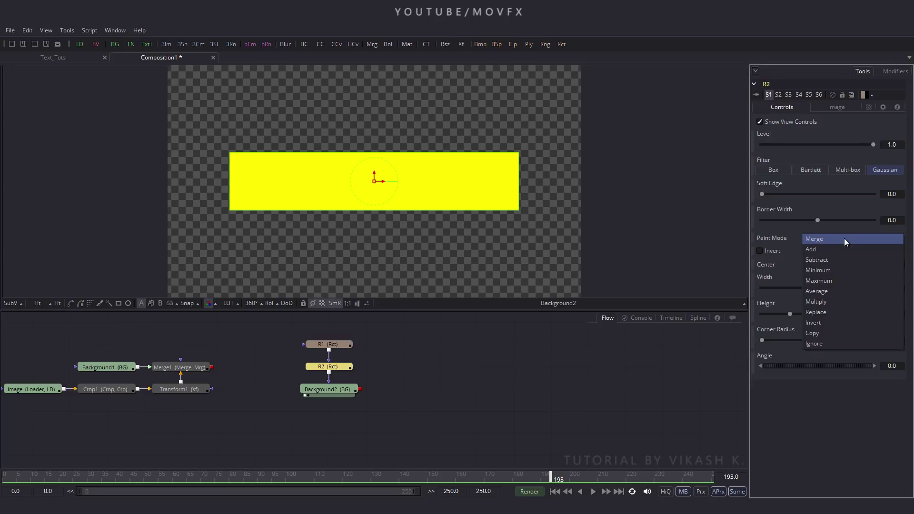
pyautogui.click(827, 259)
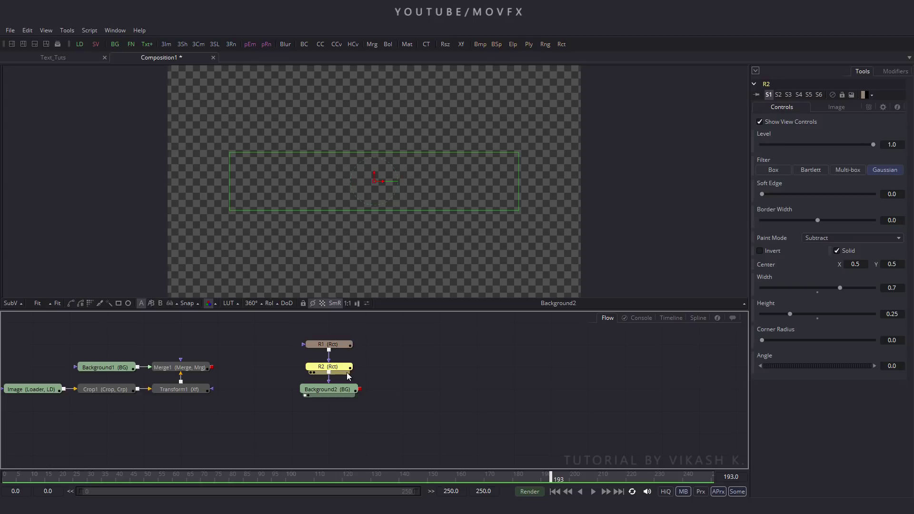
pyautogui.click(896, 288)
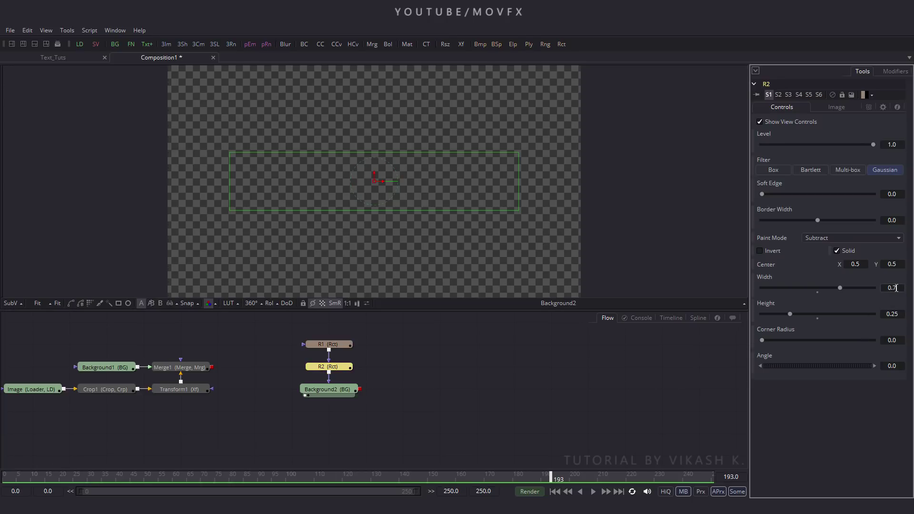
pyautogui.doubleClick(896, 288)
pyautogui.write('.67')
pyautogui.press('Tab')
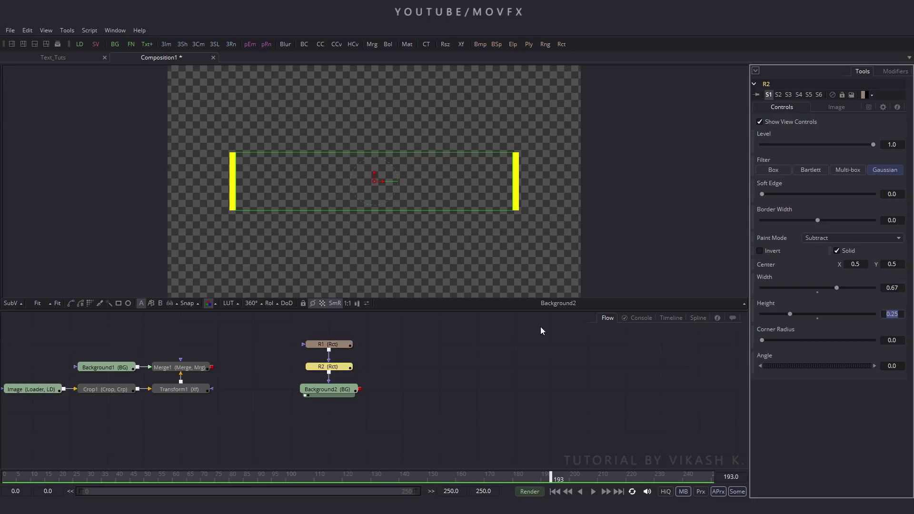
pyautogui.moveTo(432, 362); pyautogui.dragTo(397, 362)
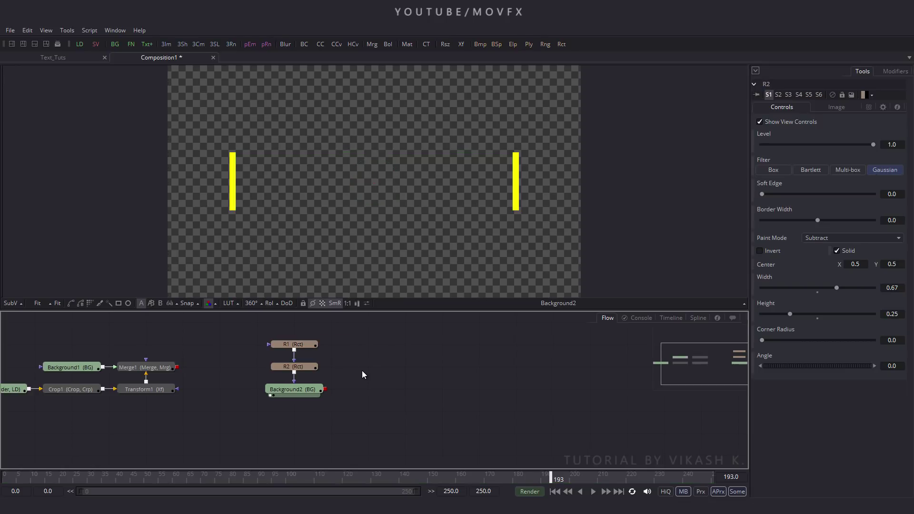
# Add Background3 beside Background2 and connect a pasted copy of R1, R1_1, into it.
pyautogui.click(115, 44)
pyautogui.moveTo(371, 366); pyautogui.dragTo(371, 388)
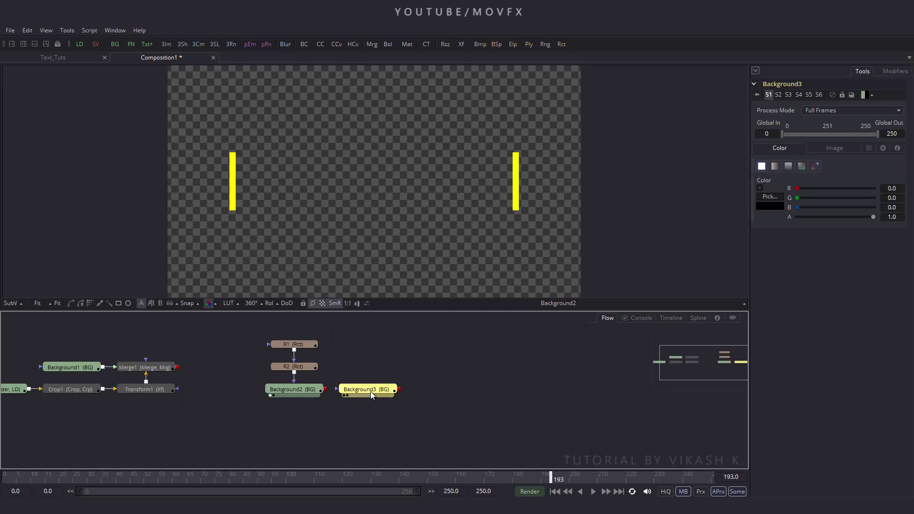
pyautogui.click(297, 343)
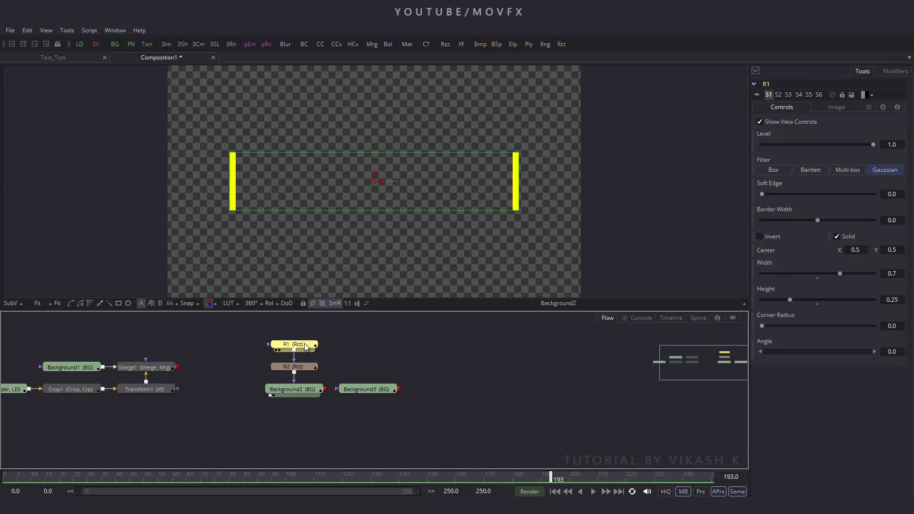
pyautogui.click(376, 355)
pyautogui.hotkey('ctrl', 'v')
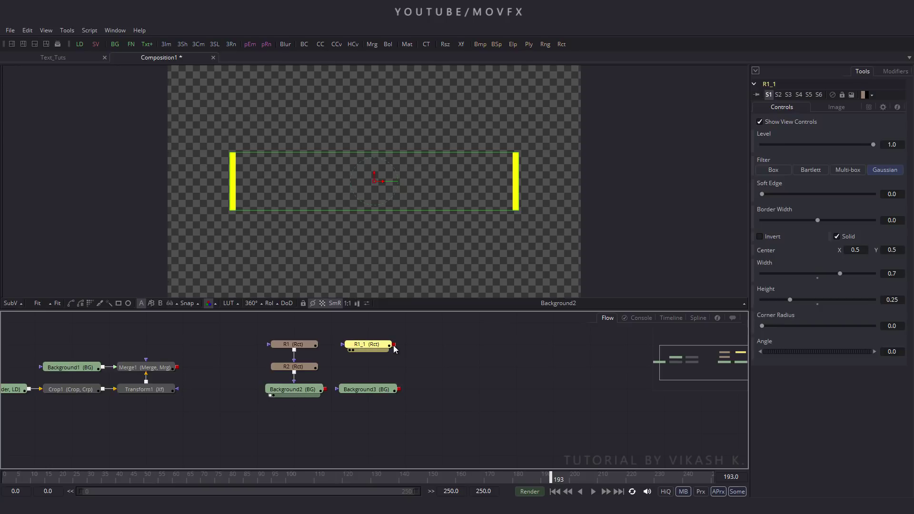
pyautogui.moveTo(393, 345); pyautogui.dragTo(364, 396)
pyautogui.moveTo(378, 349); pyautogui.dragTo(377, 371)
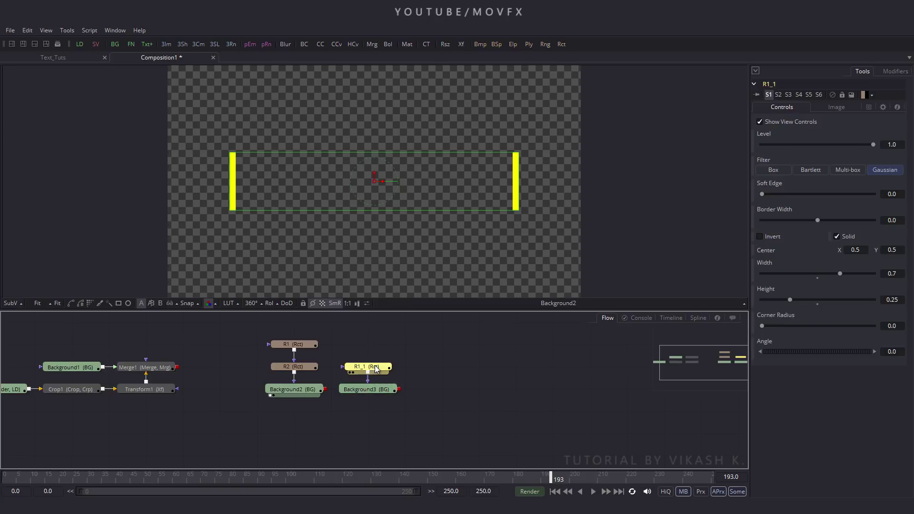
pyautogui.click(441, 371)
# Select R1 and set the current time to frame 30.
pyautogui.click(296, 345)
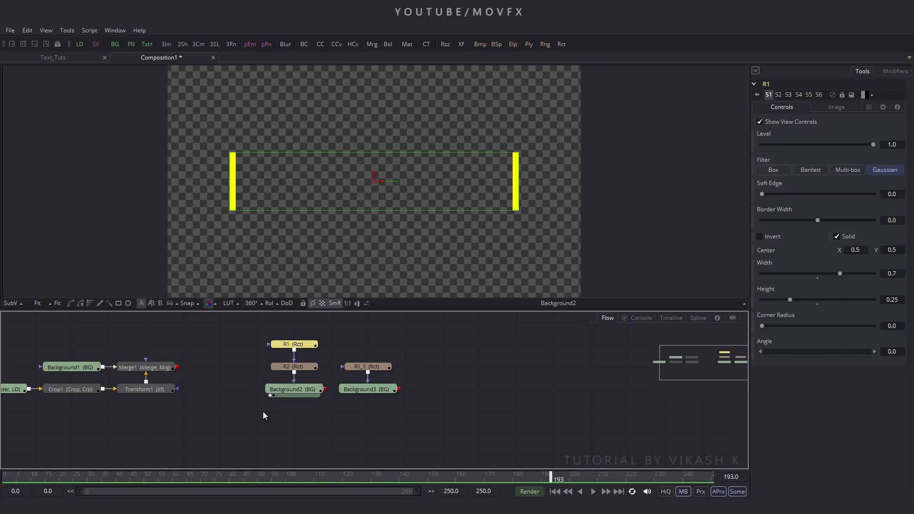
pyautogui.click(99, 479)
pyautogui.moveTo(83, 483); pyautogui.dragTo(89, 483)
# Keyframe R1's Width, shrinking it to 0 at frame 0, and scrub to preview.
pyautogui.rightClick(765, 268)
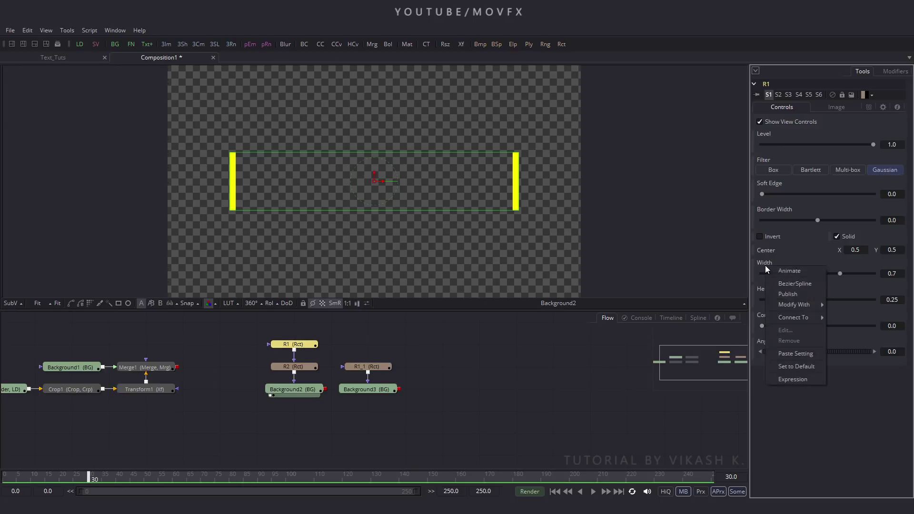
pyautogui.click(793, 272)
pyautogui.moveTo(66, 478); pyautogui.dragTo(1, 478)
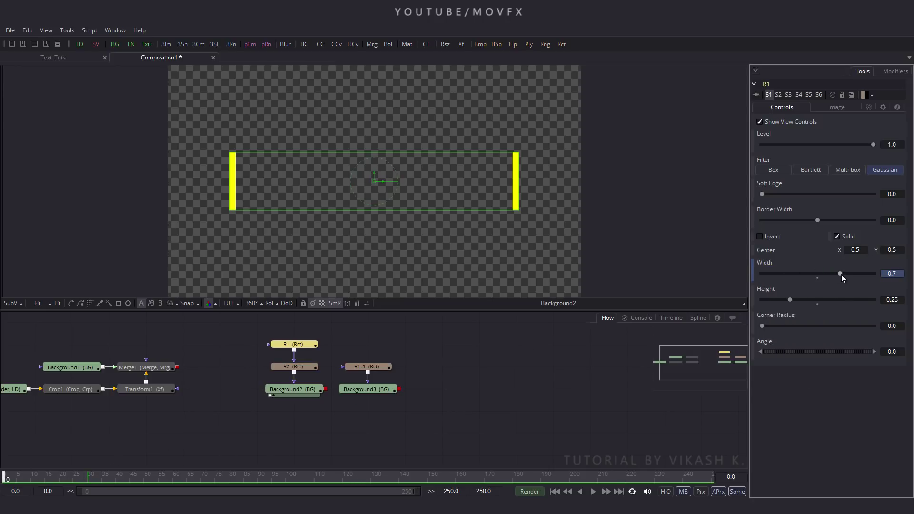
pyautogui.moveTo(841, 274); pyautogui.dragTo(751, 275)
pyautogui.click(49, 479)
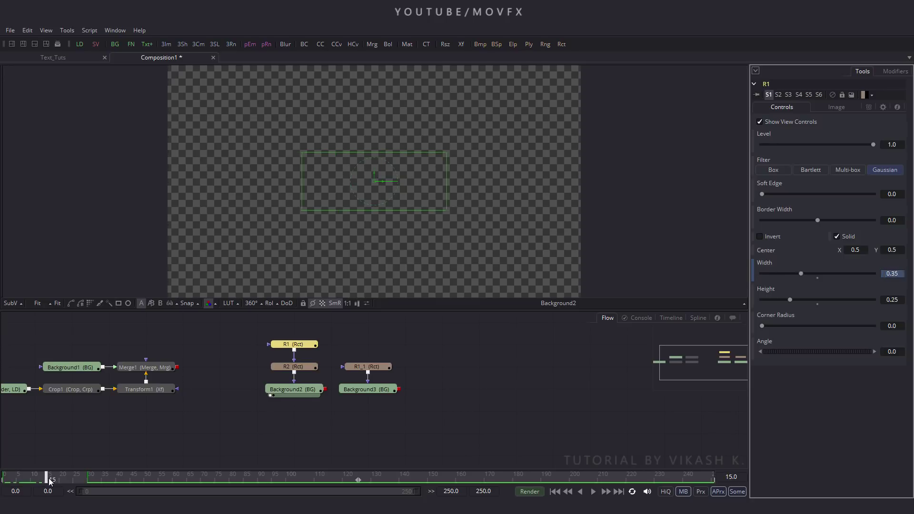
pyautogui.moveTo(49, 480); pyautogui.dragTo(159, 484)
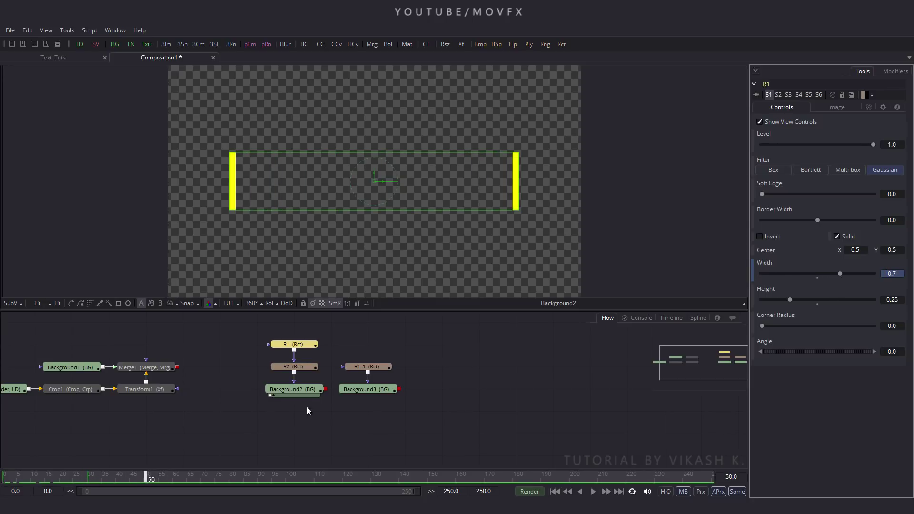
# Keyframe R2's Width, setting it to 0 at frame 20.
pyautogui.click(306, 366)
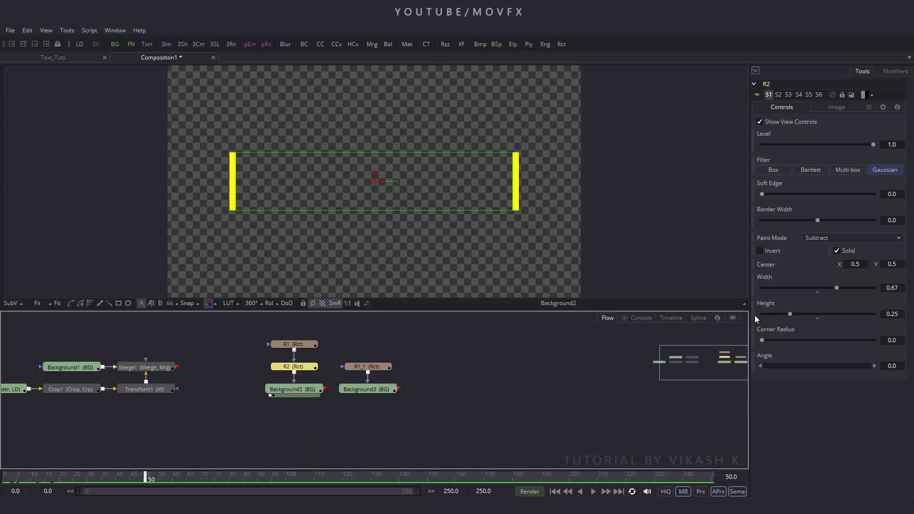
pyautogui.rightClick(769, 278)
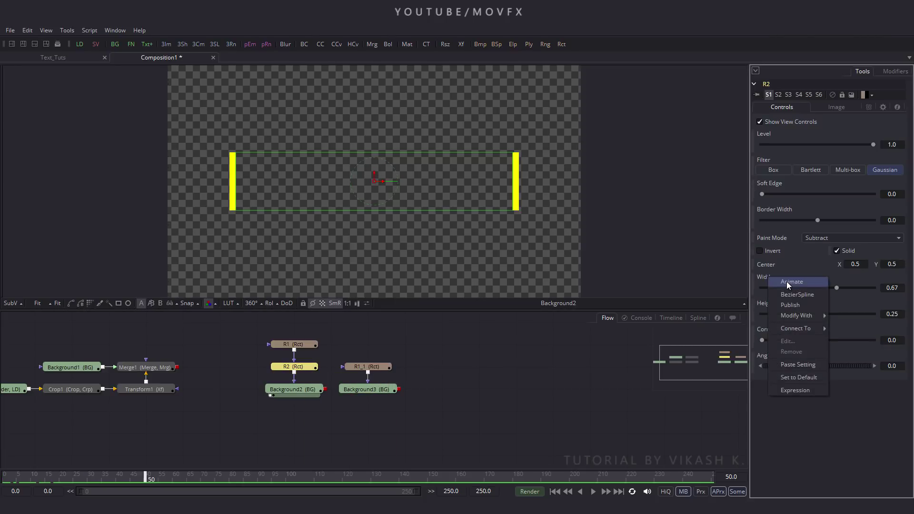
pyautogui.click(786, 282)
pyautogui.moveTo(146, 480); pyautogui.dragTo(62, 481)
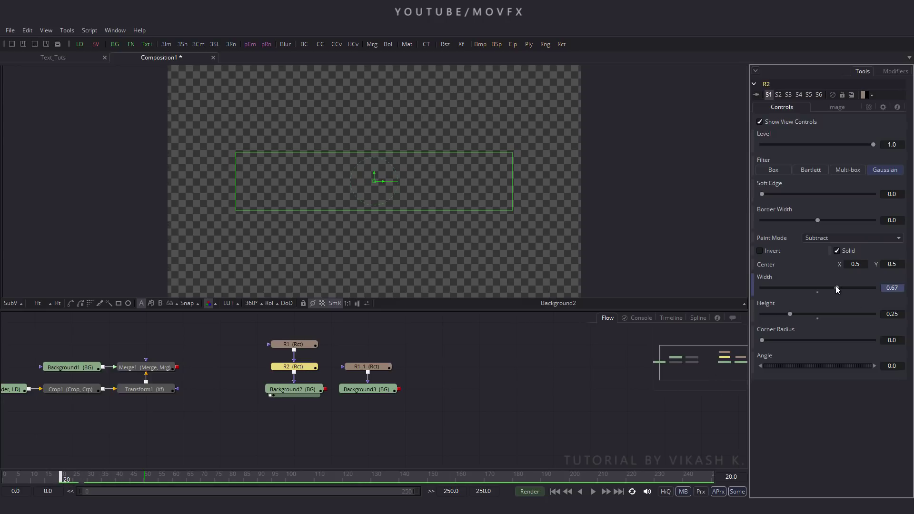
pyautogui.moveTo(836, 286); pyautogui.dragTo(750, 296)
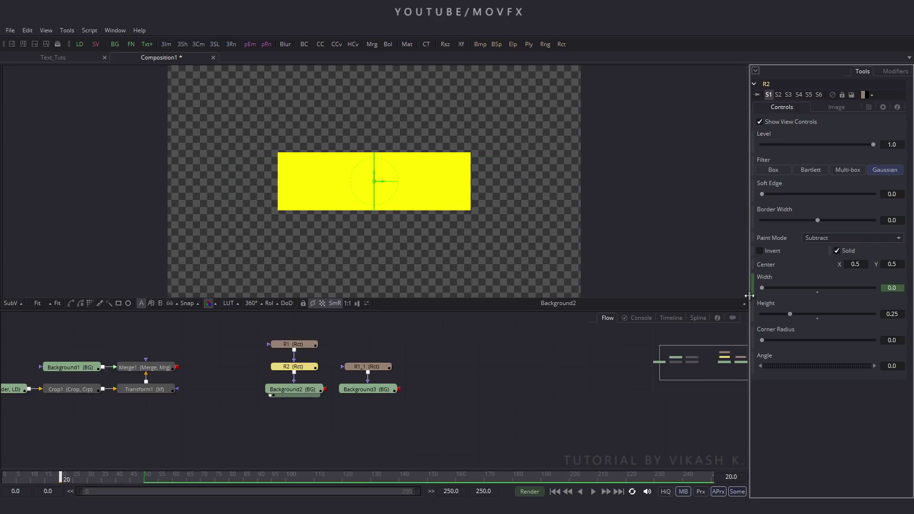
# In the enlarged curve editor, smooth R1's Width keyframes into an ease curve.
pyautogui.click(698, 318)
pyautogui.press('Right')
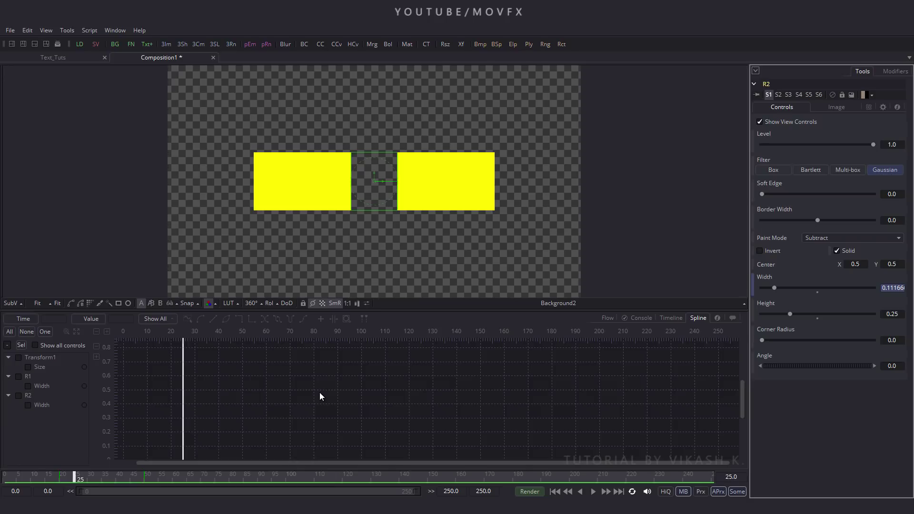
pyautogui.press('F4')
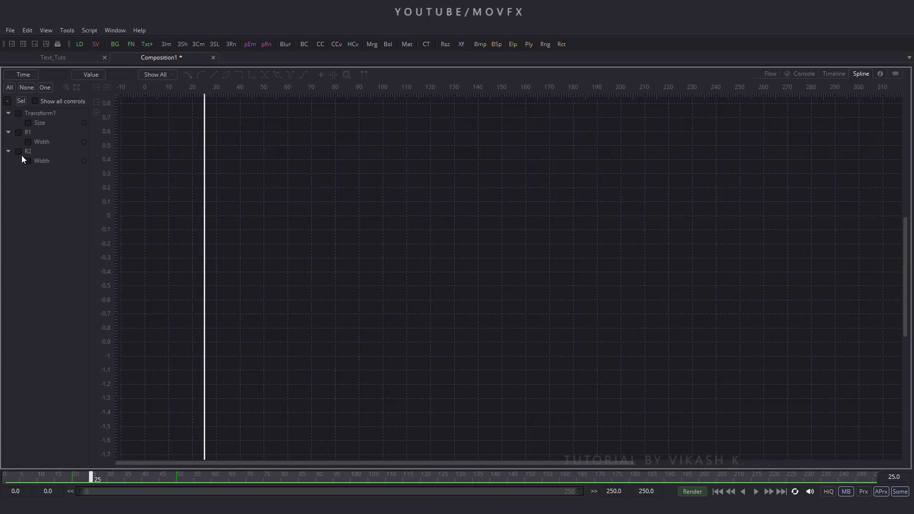
pyautogui.click(18, 133)
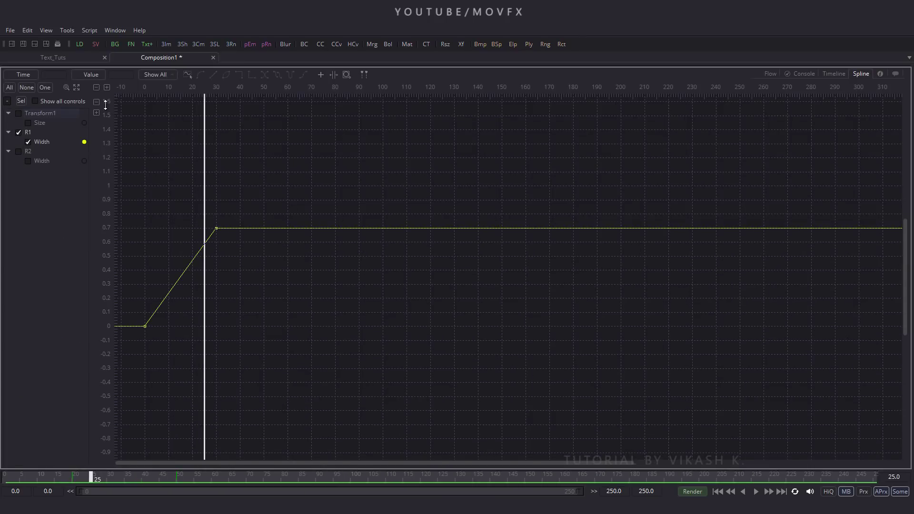
pyautogui.click(77, 88)
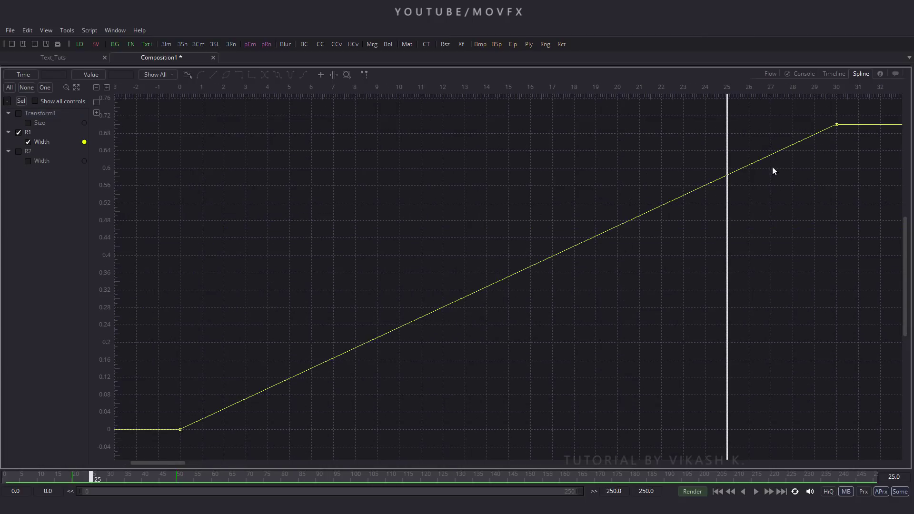
pyautogui.moveTo(853, 114); pyautogui.dragTo(167, 448)
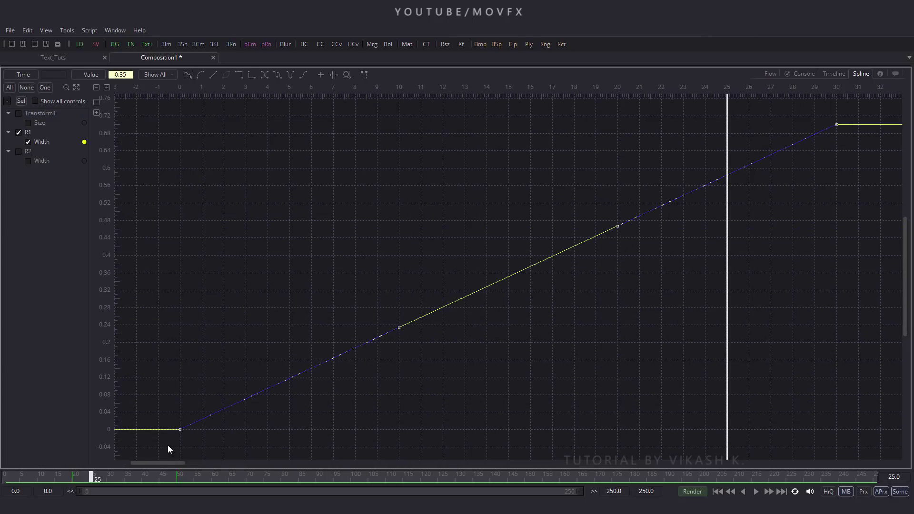
pyautogui.press('s')
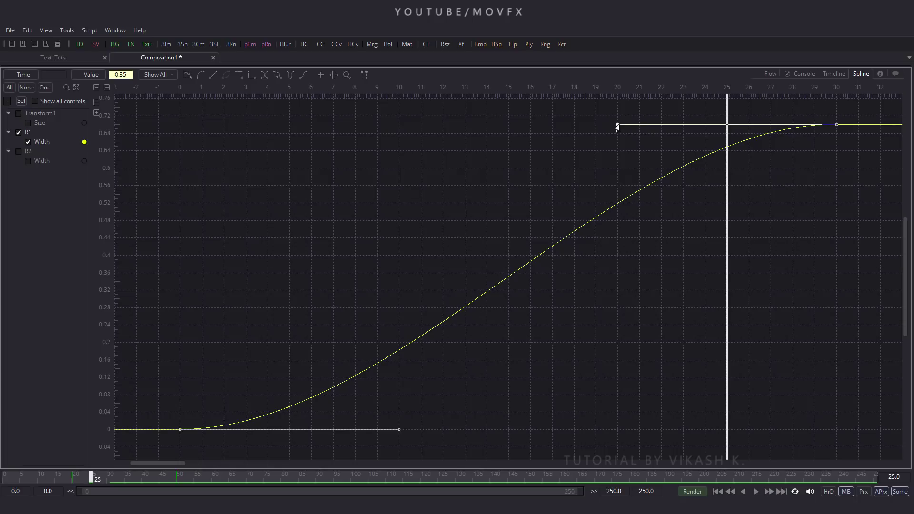
pyautogui.moveTo(618, 125); pyautogui.dragTo(180, 125)
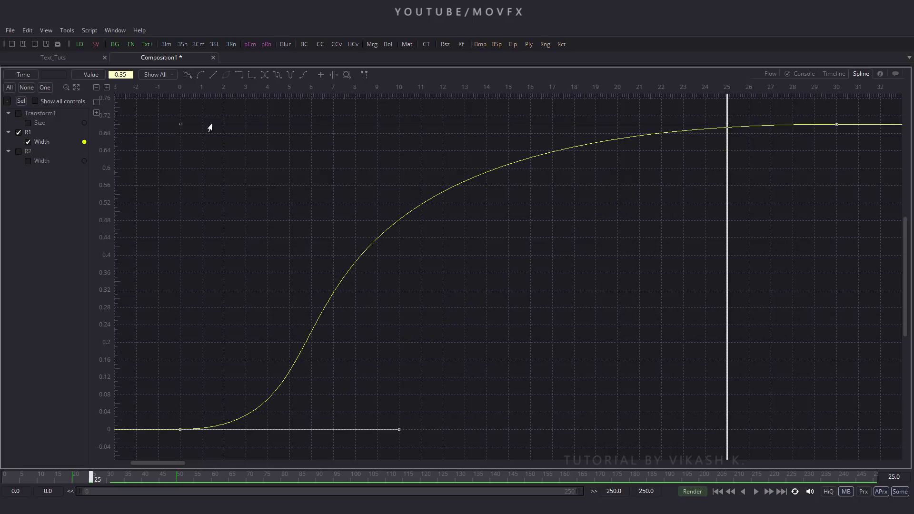
# Smooth R2's Width keyframes into an ease curve as well.
pyautogui.click(18, 152)
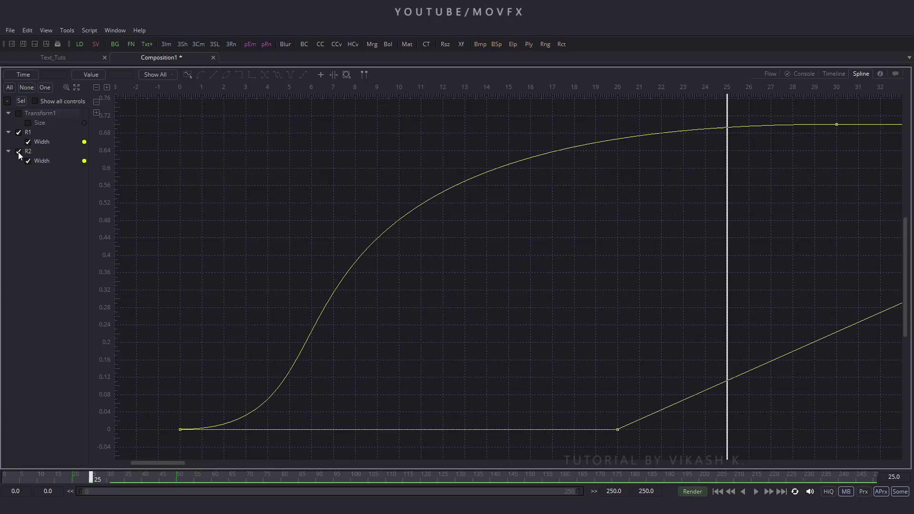
pyautogui.click(47, 87)
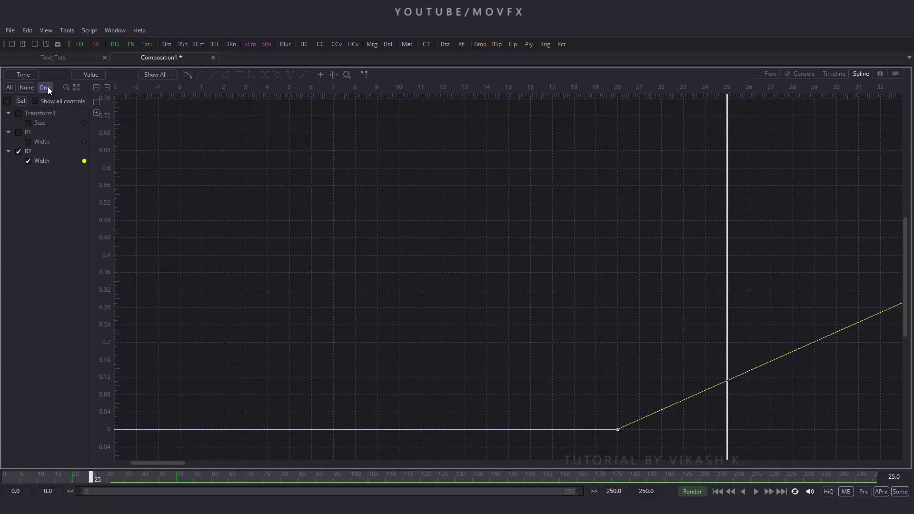
pyautogui.click(77, 88)
pyautogui.moveTo(877, 113); pyautogui.dragTo(165, 436)
pyautogui.press('s')
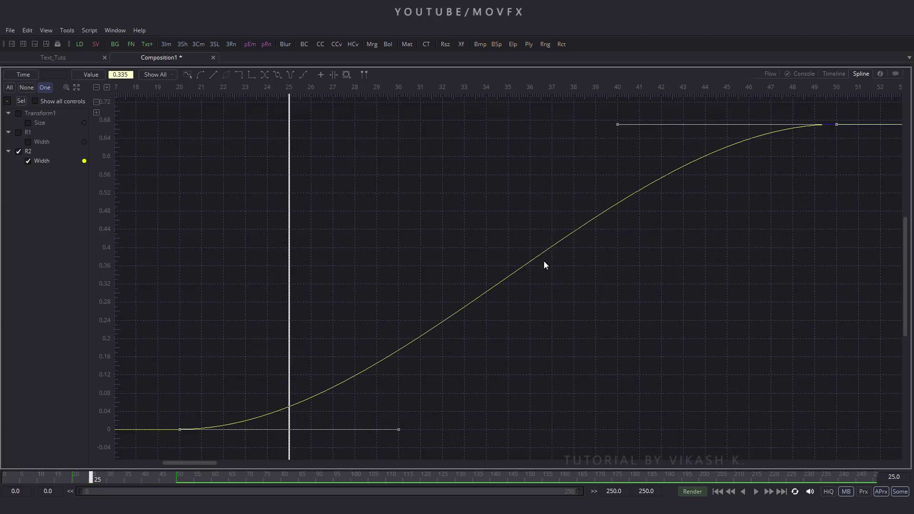
pyautogui.moveTo(617, 125); pyautogui.dragTo(179, 130)
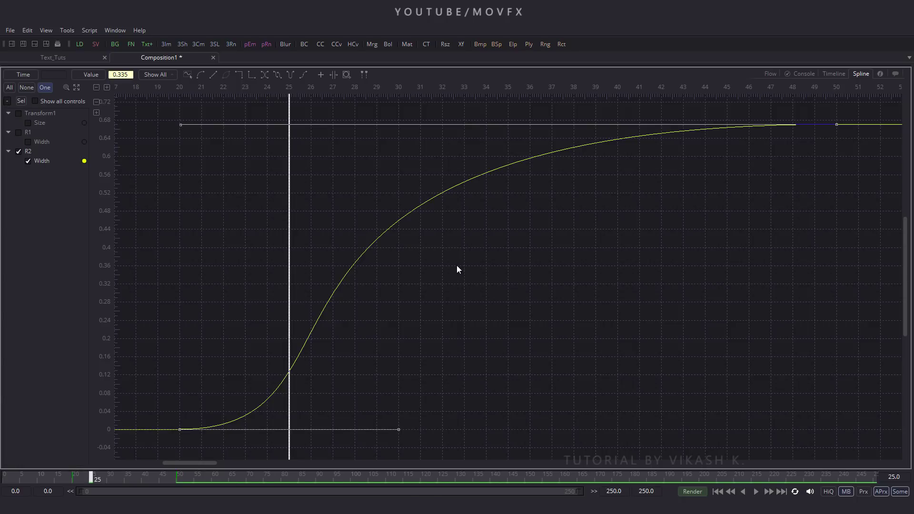
# Restore the normal layout and play from the first frame to preview the bars opening.
pyautogui.press('F4')
pyautogui.click(608, 318)
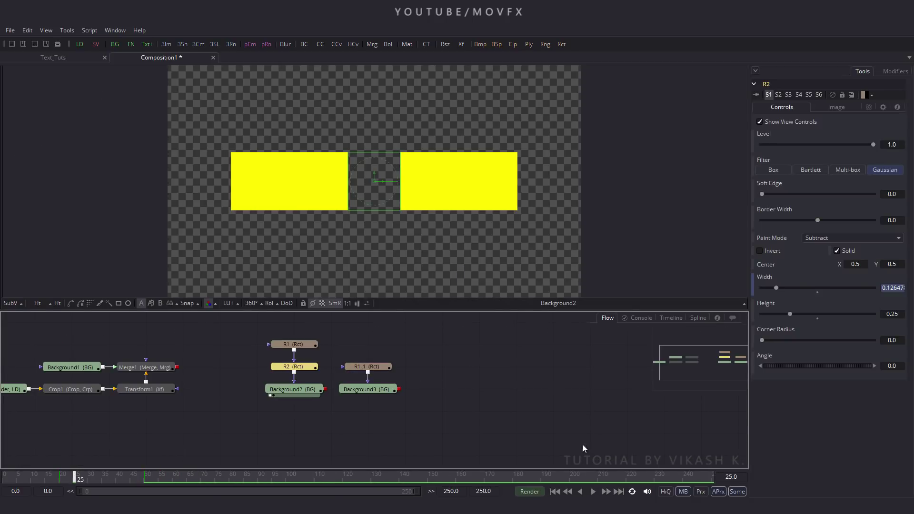
pyautogui.click(554, 491)
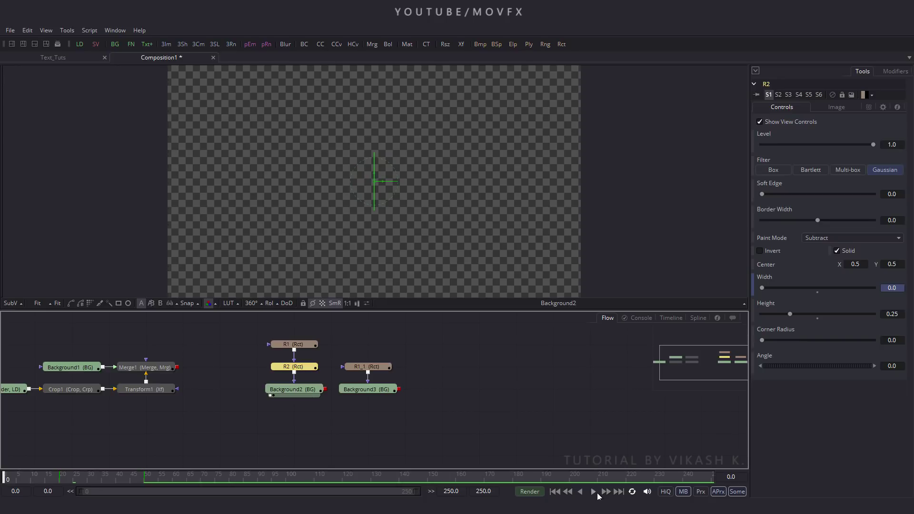
pyautogui.click(597, 493)
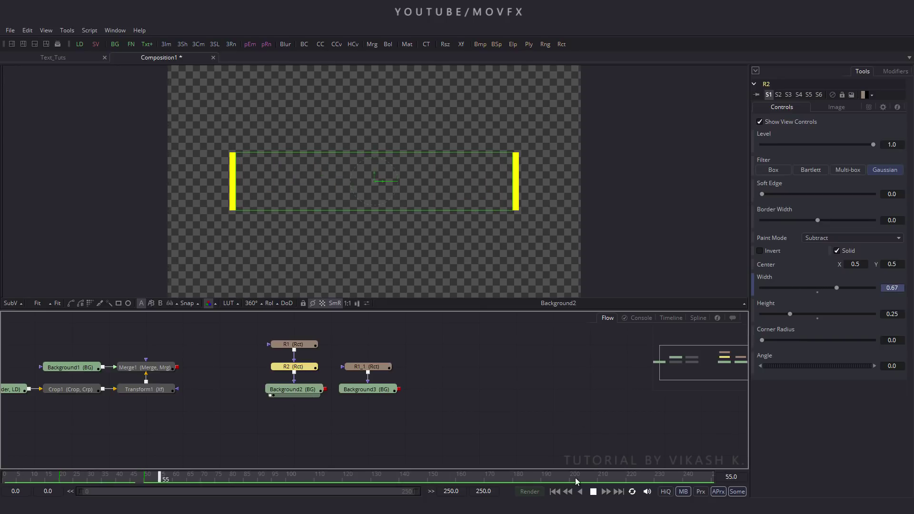
pyautogui.press('space')
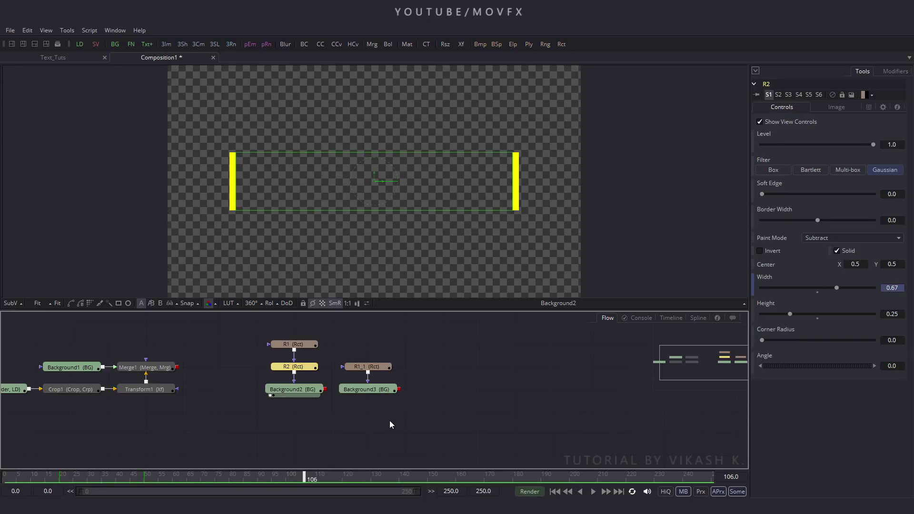
pyautogui.click(390, 421)
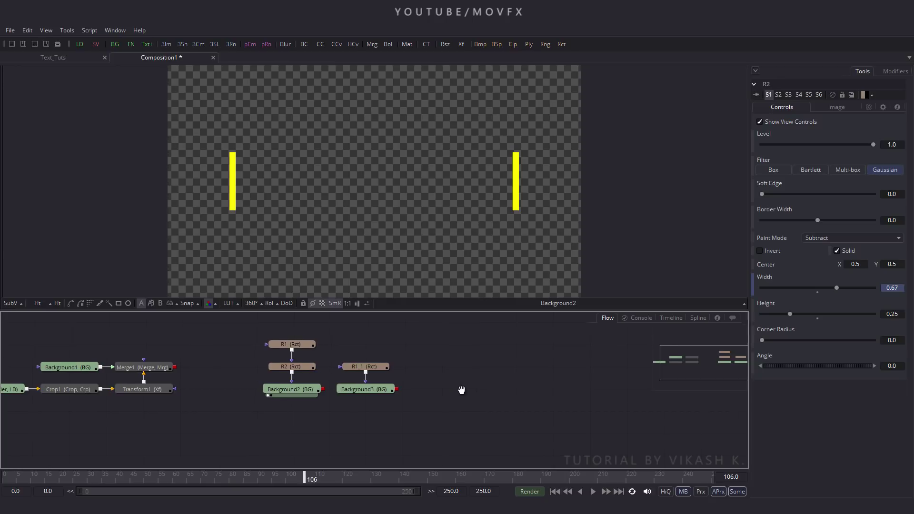
pyautogui.moveTo(478, 402); pyautogui.dragTo(439, 394)
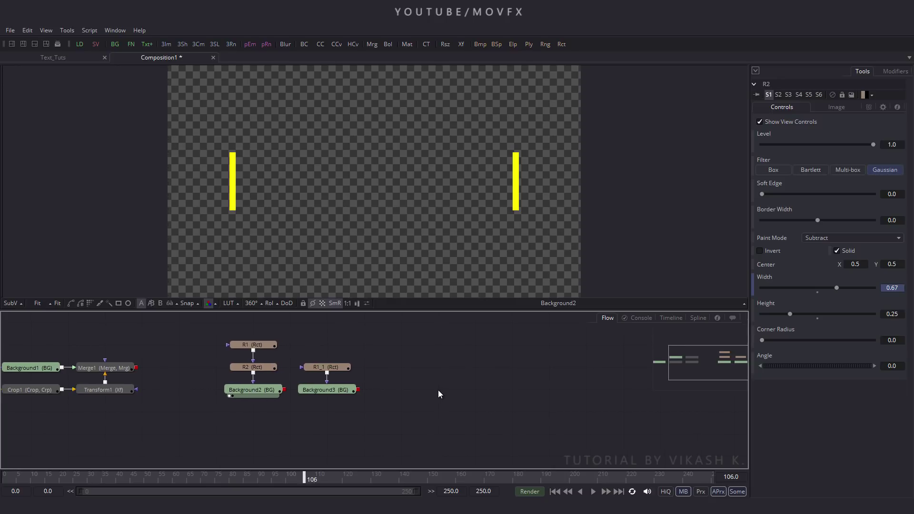
# Add a Text+ node beside Background3 reading SIMPLE, TEXT, ANIMATION and TUTORIAL on separate lines.
pyautogui.click(147, 44)
pyautogui.moveTo(434, 390); pyautogui.dragTo(397, 390)
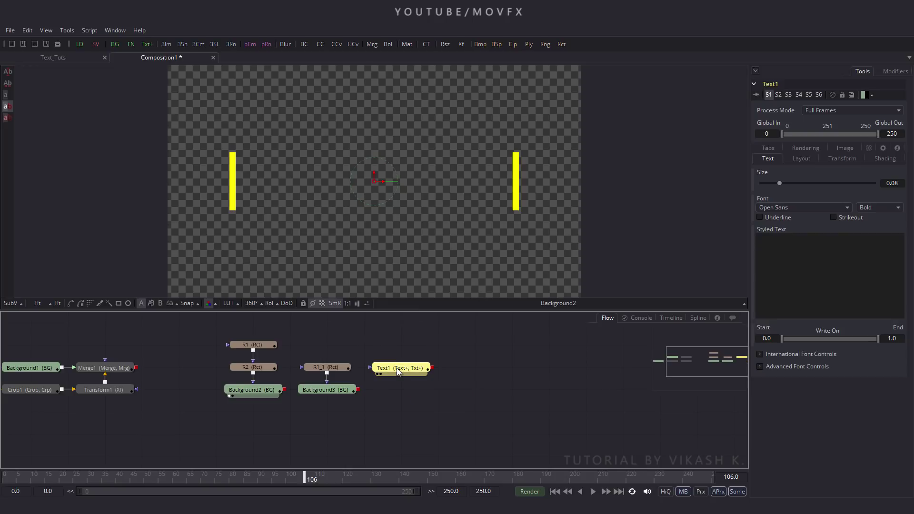
pyautogui.click(783, 247)
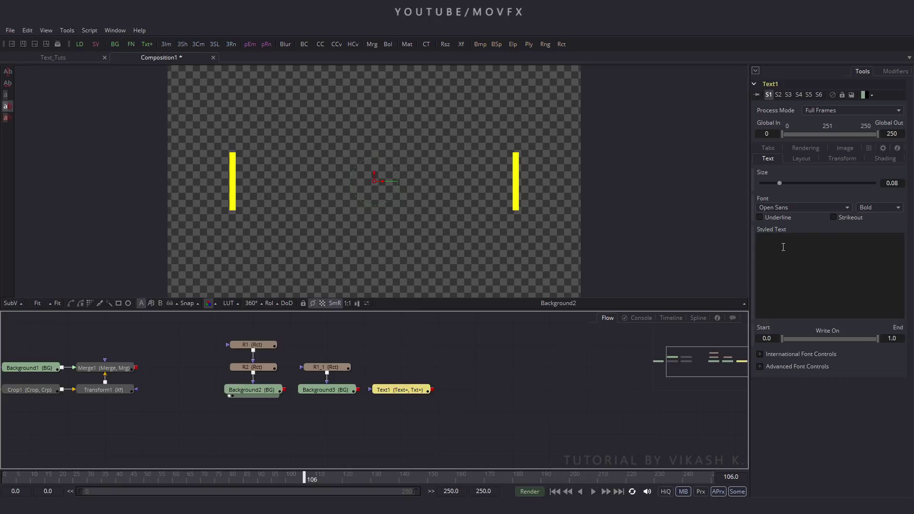
pyautogui.write('SIMPLE')
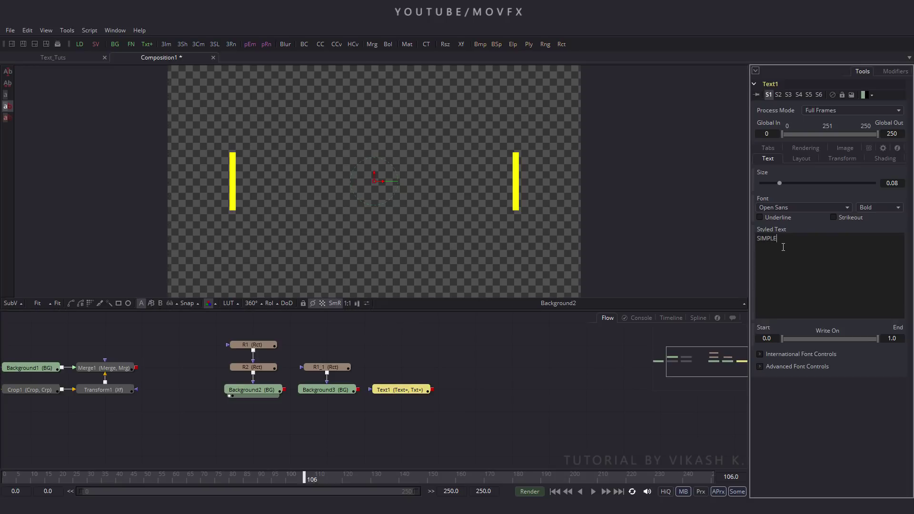
pyautogui.press('Return')
pyautogui.write('TEXT')
pyautogui.press('Return')
pyautogui.write('ANIMATION')
pyautogui.press('Return')
pyautogui.write('TUTORIAL')
# Move Text1 up beside R1_1 and add a new Merge2 node.
pyautogui.moveTo(385, 391); pyautogui.dragTo(384, 369)
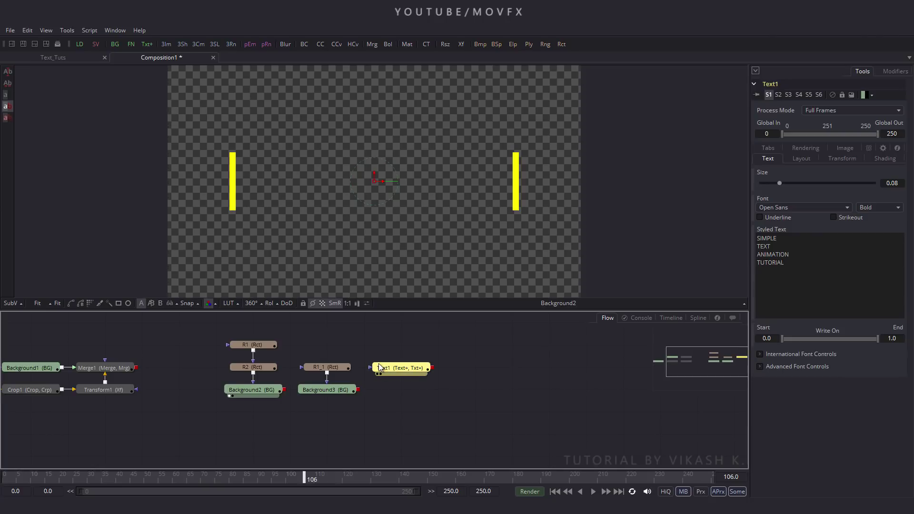
pyautogui.click(414, 385)
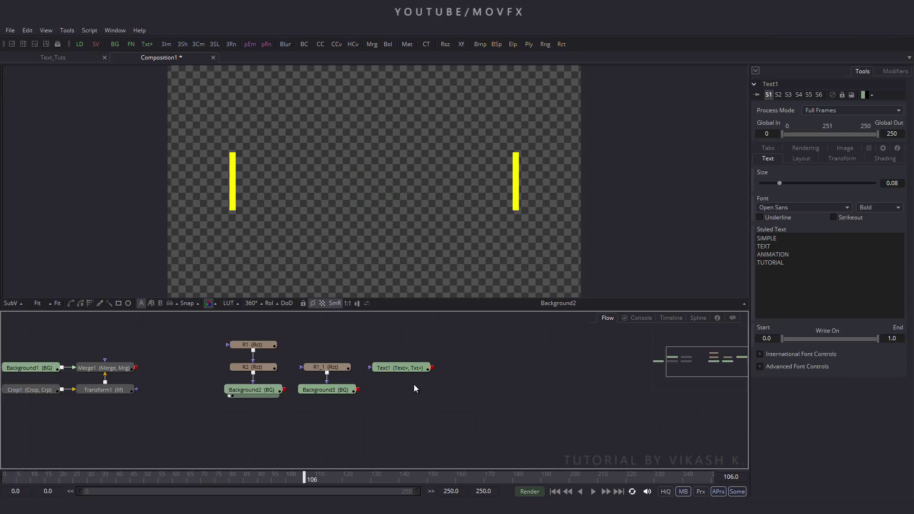
pyautogui.click(372, 44)
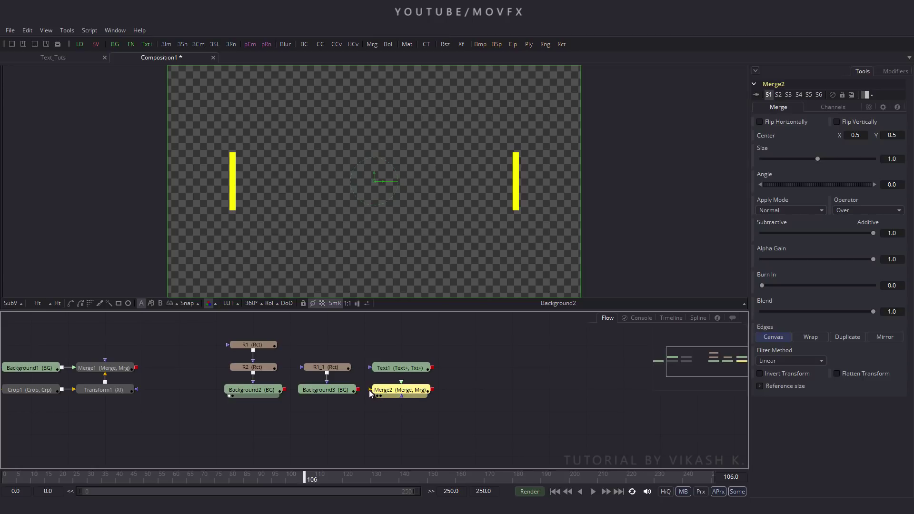
# Wire Background3 and Text1 into Merge2 and set its Operator to In.
pyautogui.moveTo(369, 391); pyautogui.dragTo(333, 390)
pyautogui.moveTo(401, 383); pyautogui.dragTo(399, 264)
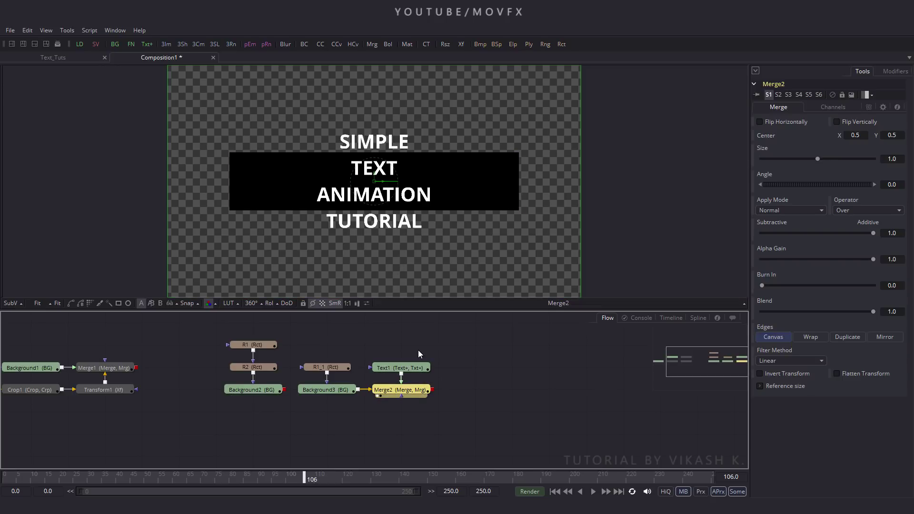
pyautogui.click(857, 210)
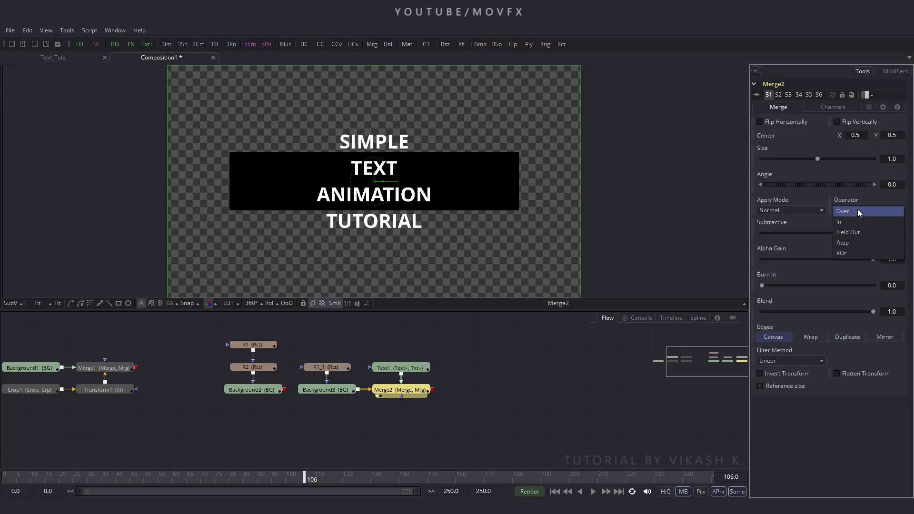
pyautogui.click(847, 221)
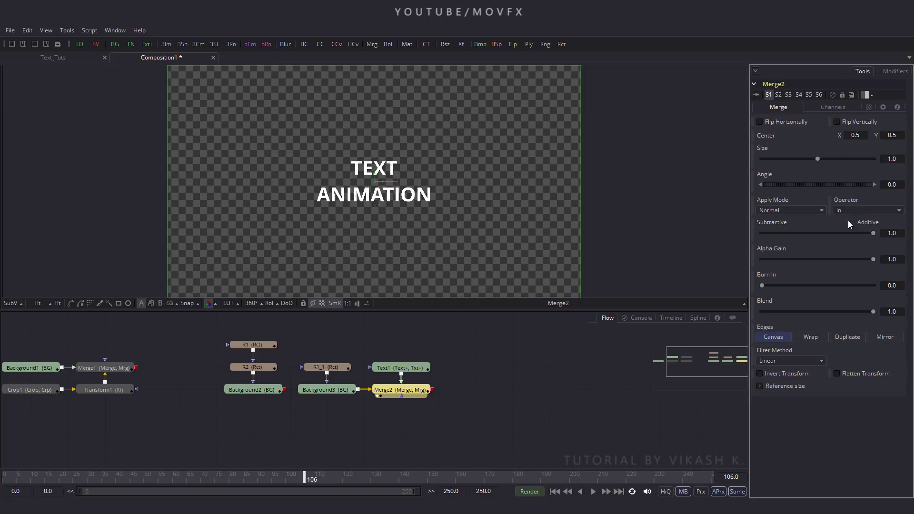
# Shift the group up, add Merge3 under Merge2, and connect Background2 into it.
pyautogui.moveTo(478, 352); pyautogui.dragTo(302, 398)
pyautogui.moveTo(399, 391); pyautogui.dragTo(401, 375)
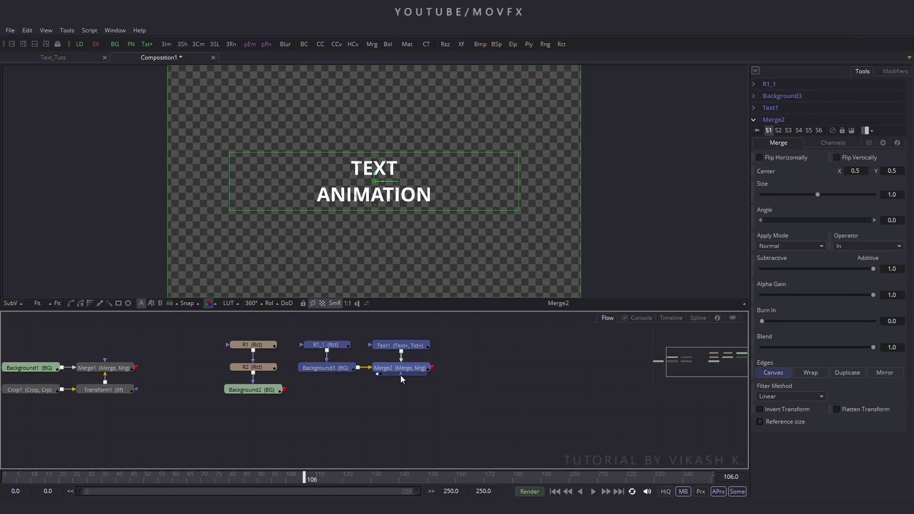
pyautogui.click(421, 407)
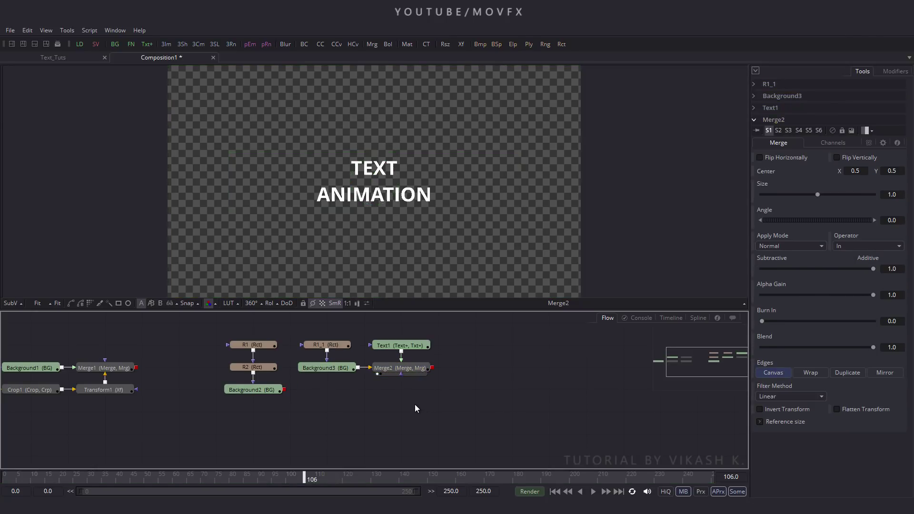
pyautogui.click(371, 44)
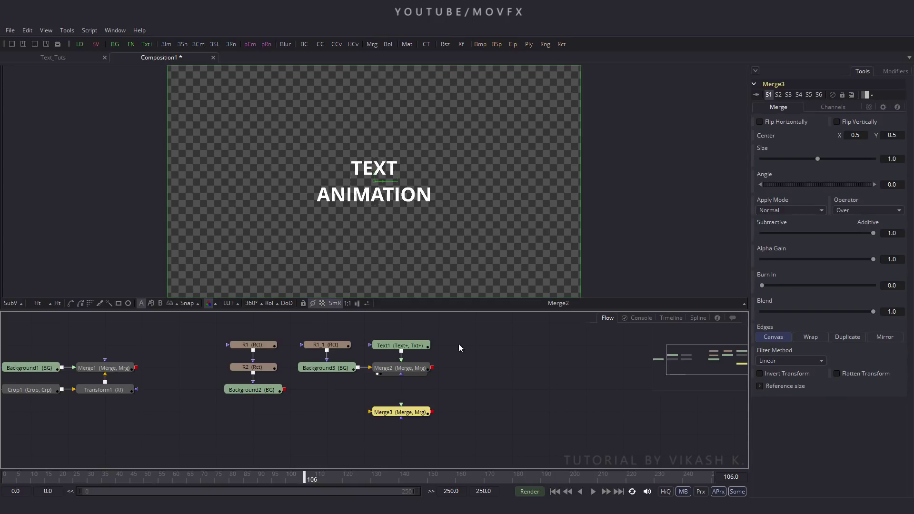
pyautogui.moveTo(404, 410); pyautogui.dragTo(403, 384)
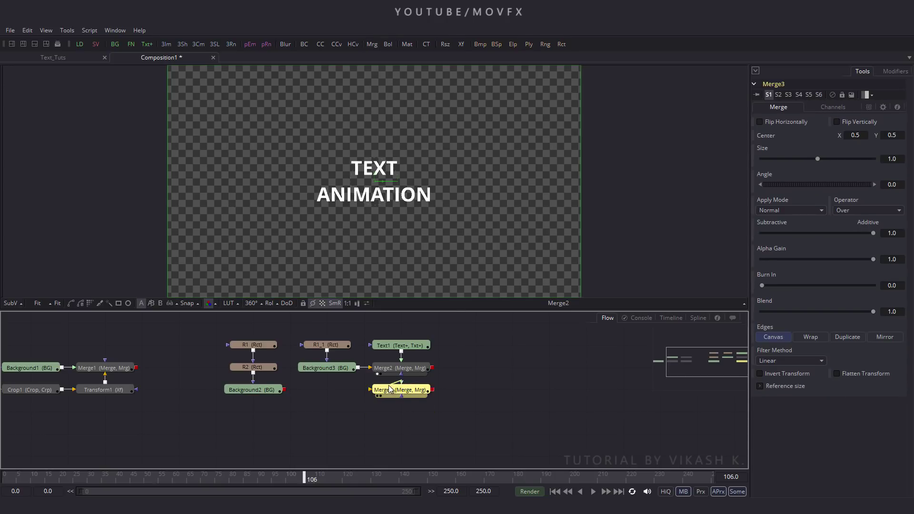
pyautogui.moveTo(283, 389); pyautogui.dragTo(388, 220)
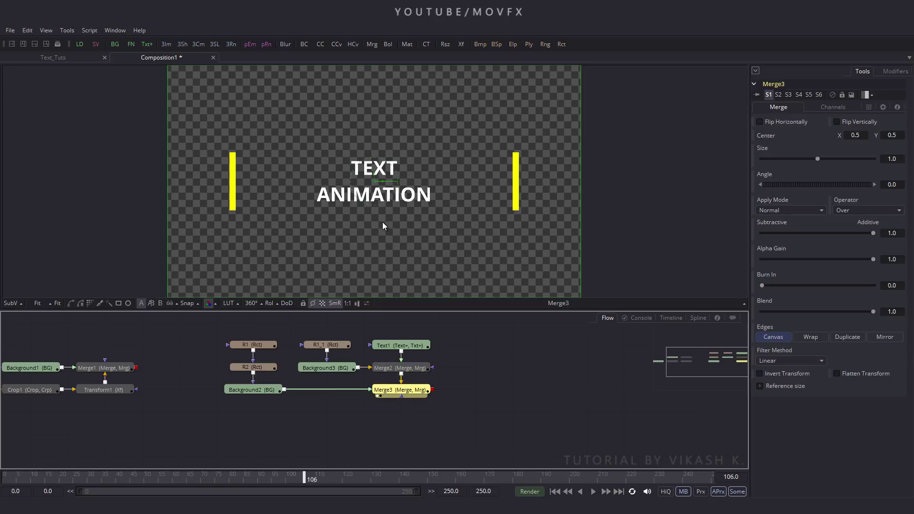
pyautogui.click(414, 349)
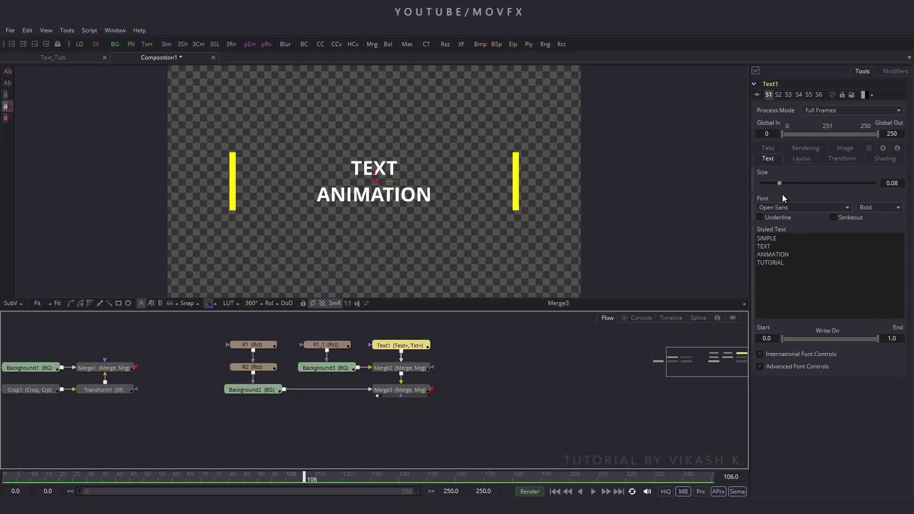
# Set Text1 to size 0.18 in Semibold and drag it down so SIMPLE sits between the bars.
pyautogui.moveTo(781, 184); pyautogui.dragTo(804, 184)
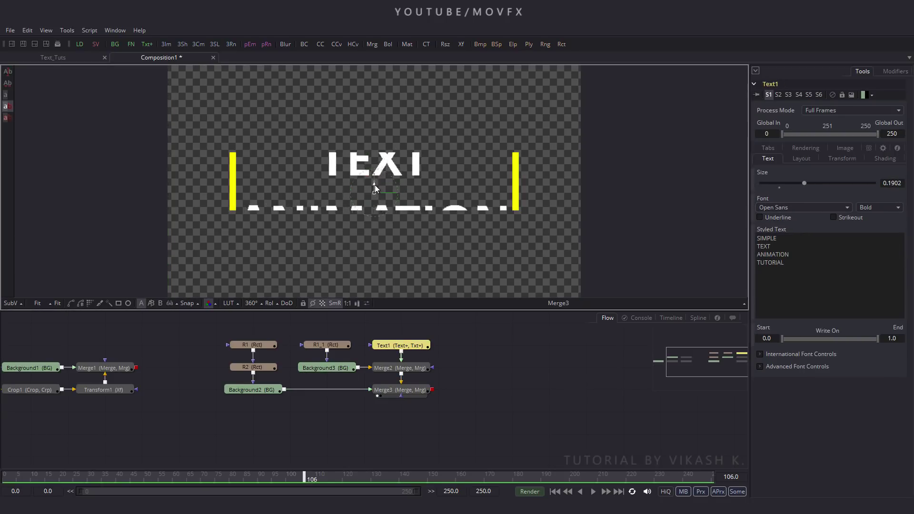
pyautogui.moveTo(903, 183); pyautogui.dragTo(840, 186)
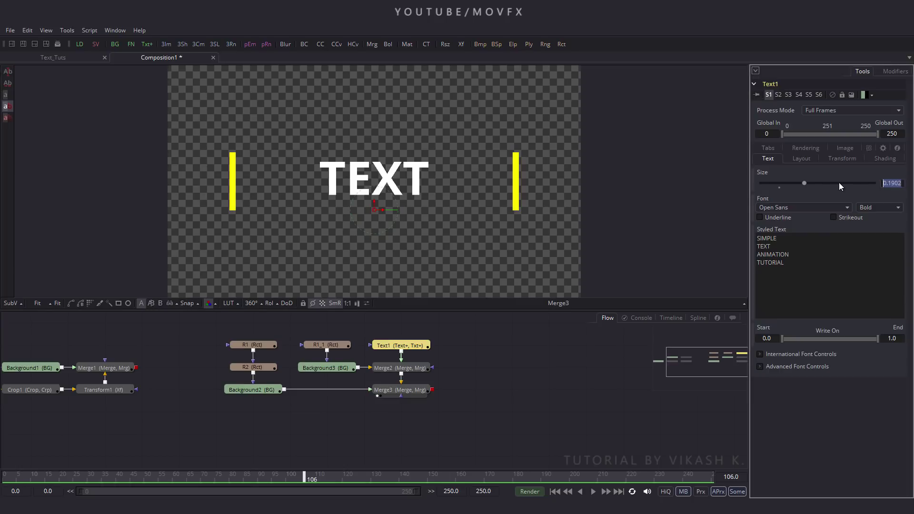
pyautogui.write('0.18')
pyautogui.press('Return')
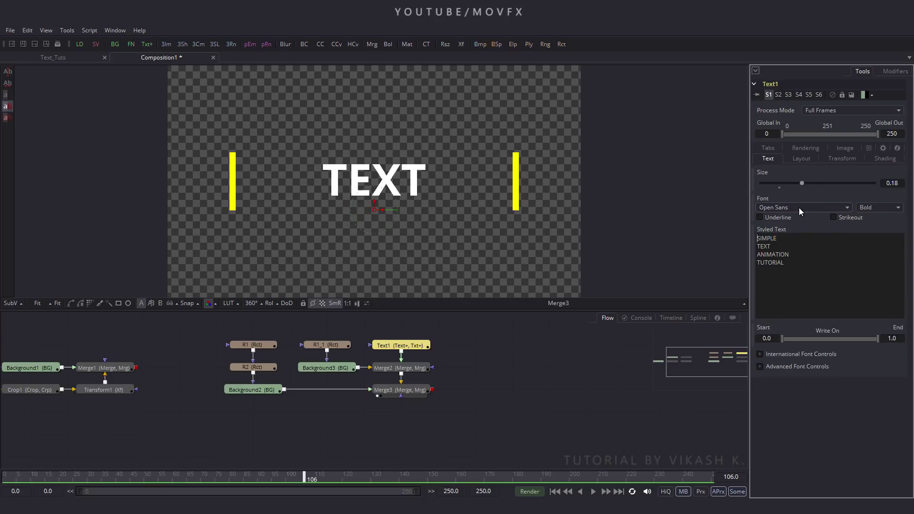
pyautogui.click(880, 212)
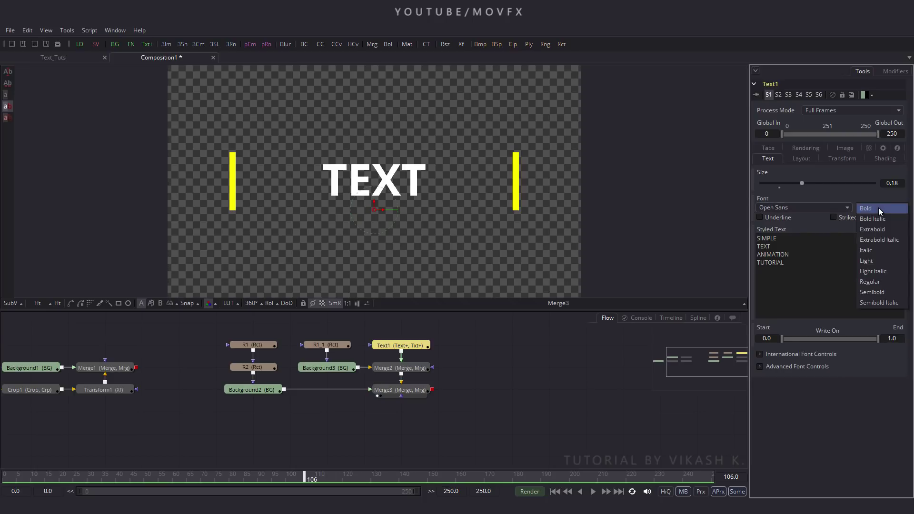
pyautogui.click(887, 293)
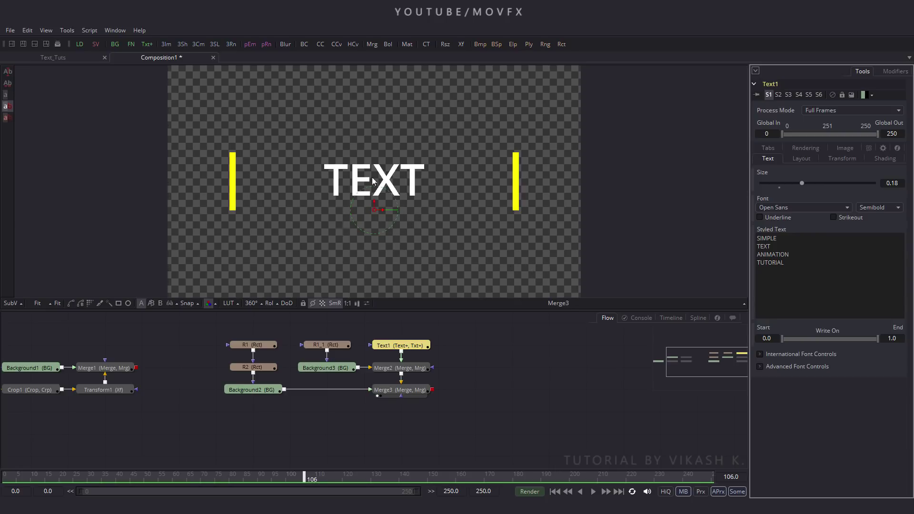
pyautogui.moveTo(375, 205); pyautogui.dragTo(372, 264)
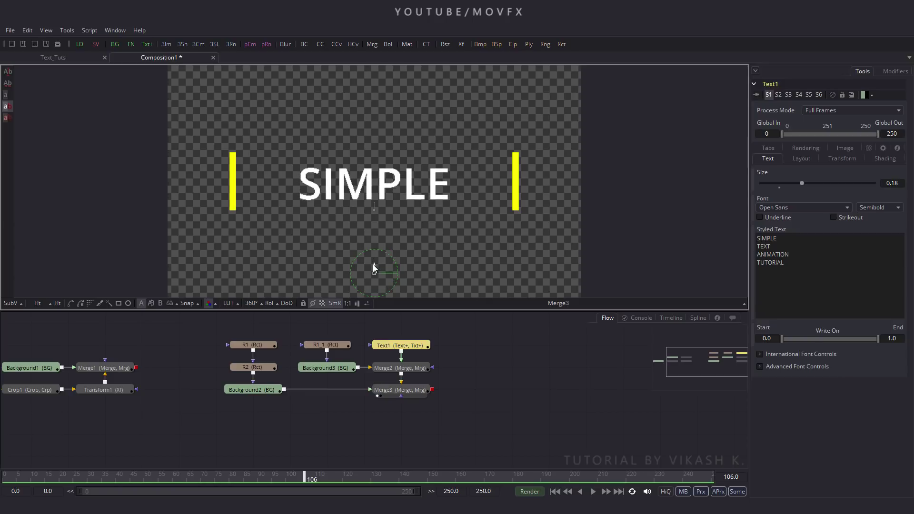
# Show the viewer's safe-frame and centre guides, then zoom in on SIMPLE.
pyautogui.rightClick(378, 138)
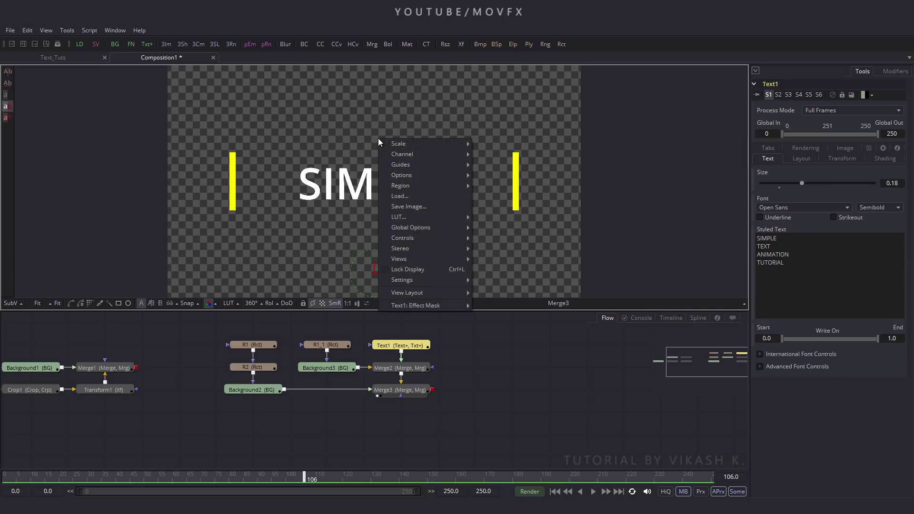
pyautogui.moveTo(403, 167)
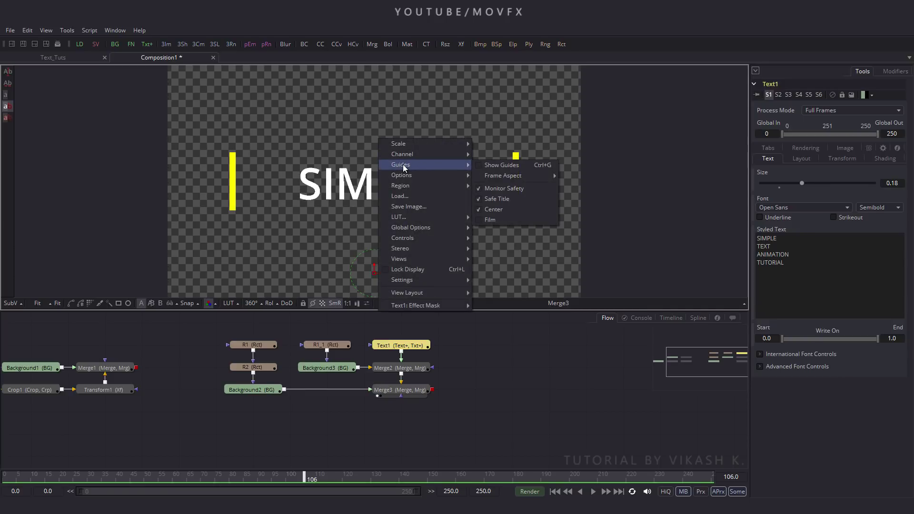
pyautogui.click(484, 166)
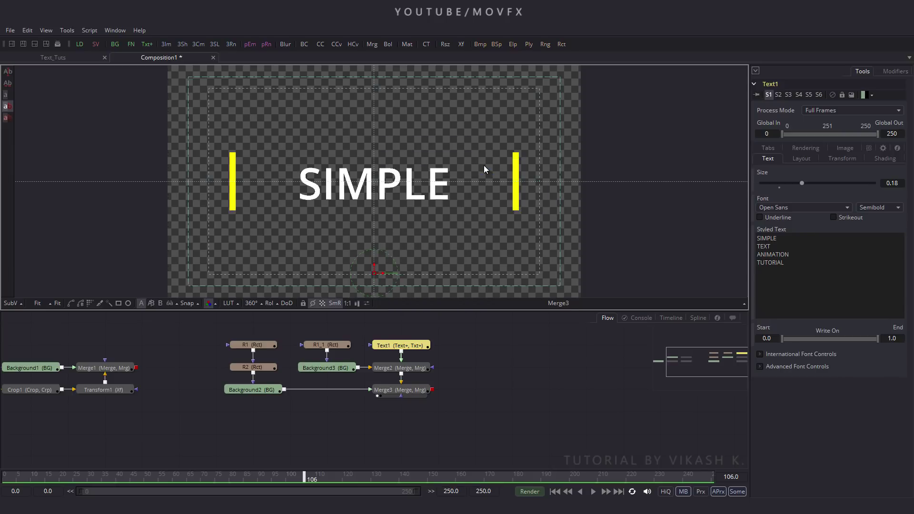
pyautogui.scroll(1, 412, 228)
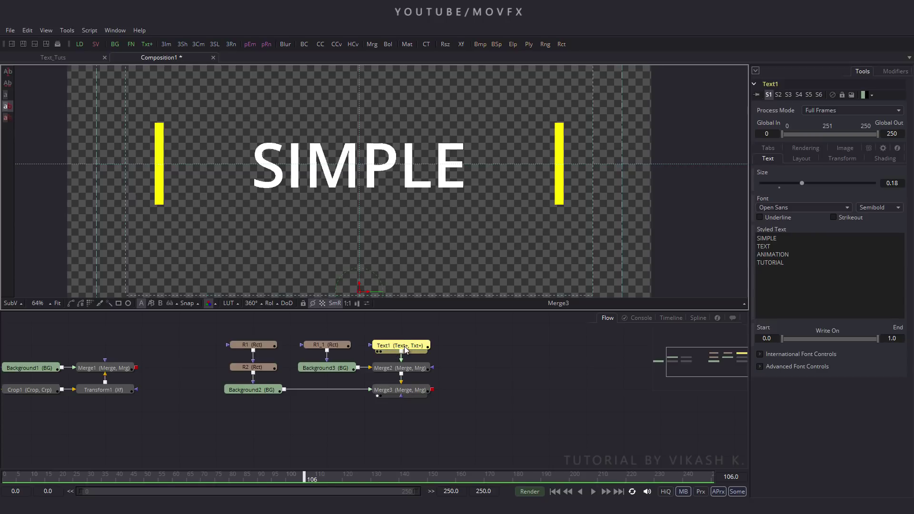
# Set Text1's line spacing to 0.8, nudge SIMPLE higher, and return to frame 20.
pyautogui.click(846, 158)
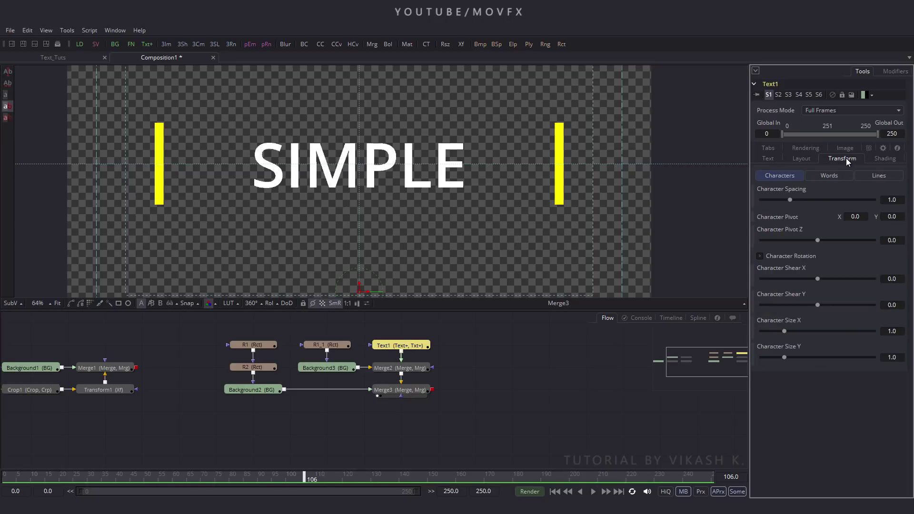
pyautogui.click(872, 176)
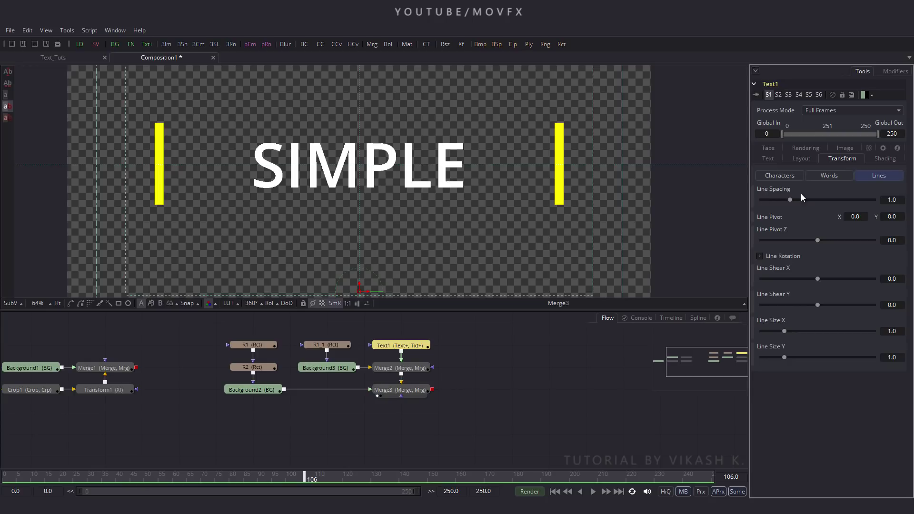
pyautogui.moveTo(789, 202); pyautogui.dragTo(786, 203)
pyautogui.click(894, 199)
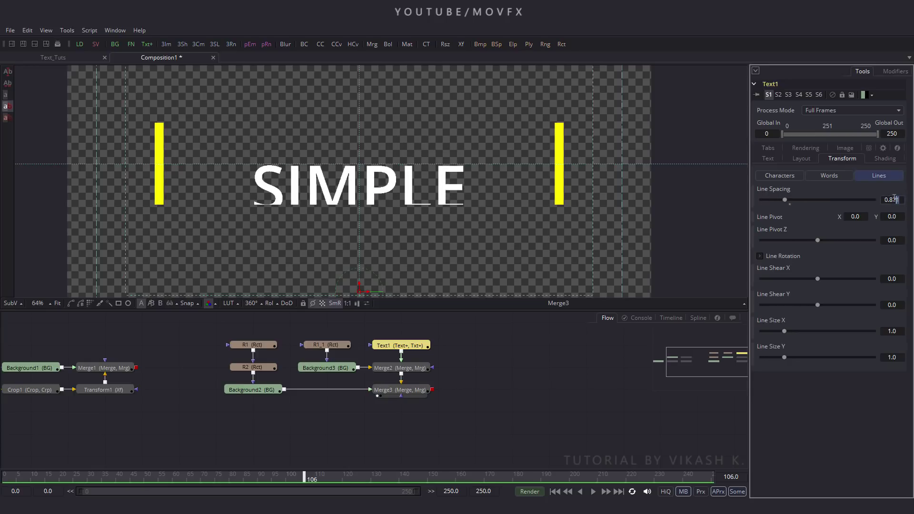
pyautogui.write('0.8')
pyautogui.press('Tab')
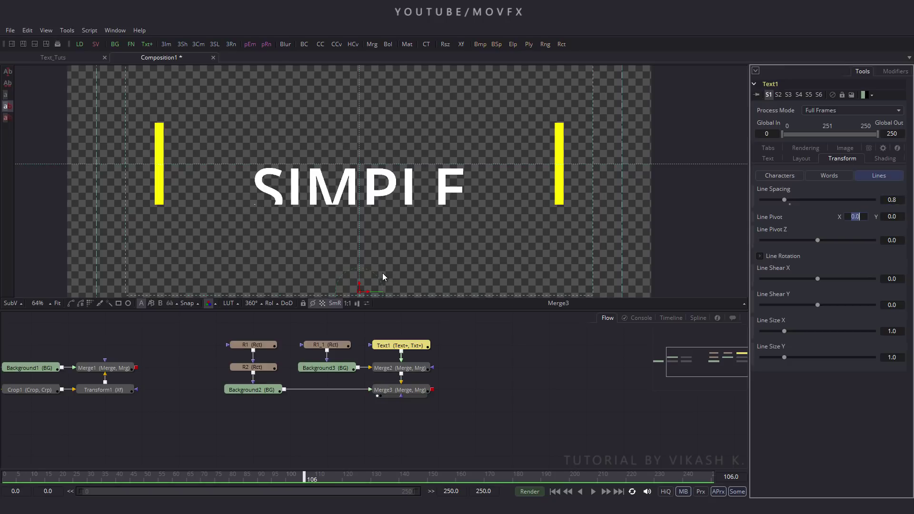
pyautogui.moveTo(358, 282); pyautogui.dragTo(359, 261)
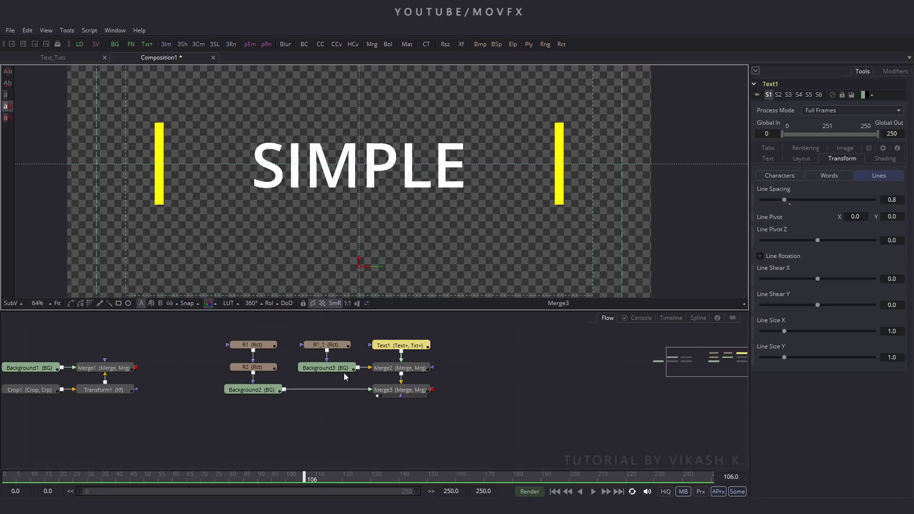
pyautogui.moveTo(167, 473); pyautogui.dragTo(63, 482)
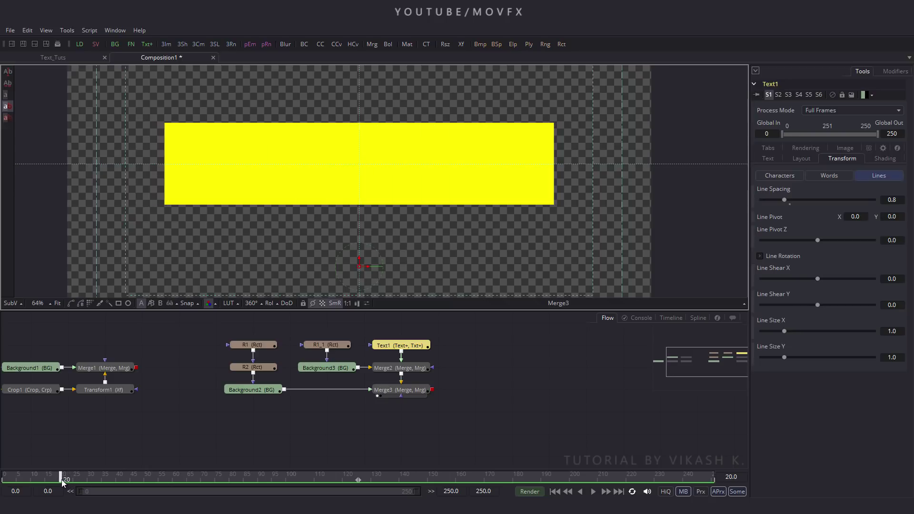
# Animate Text1's Center and set its first keyframe at frame 50.
pyautogui.click(807, 159)
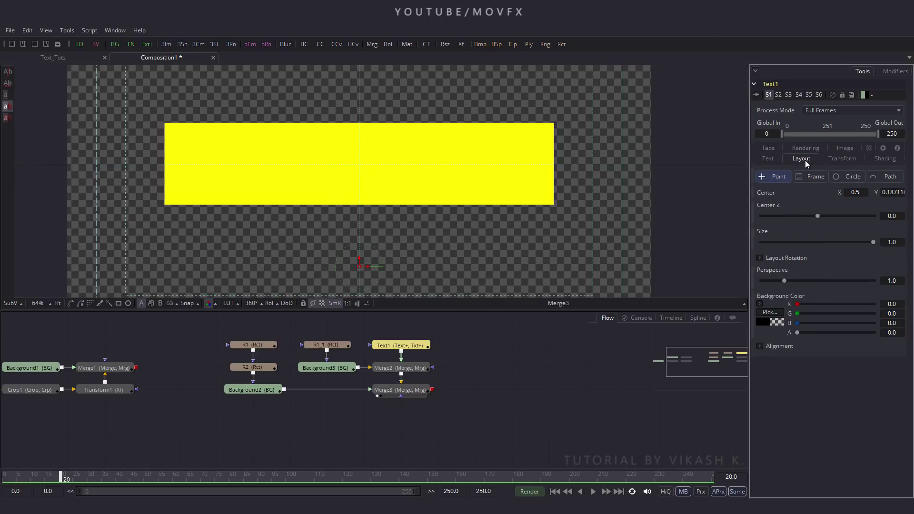
pyautogui.rightClick(770, 194)
pyautogui.click(790, 195)
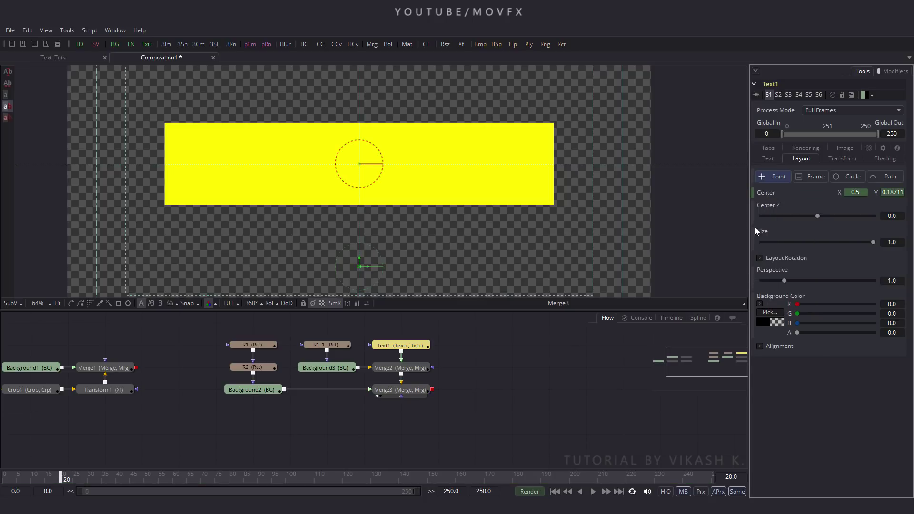
pyautogui.moveTo(67, 480); pyautogui.dragTo(147, 491)
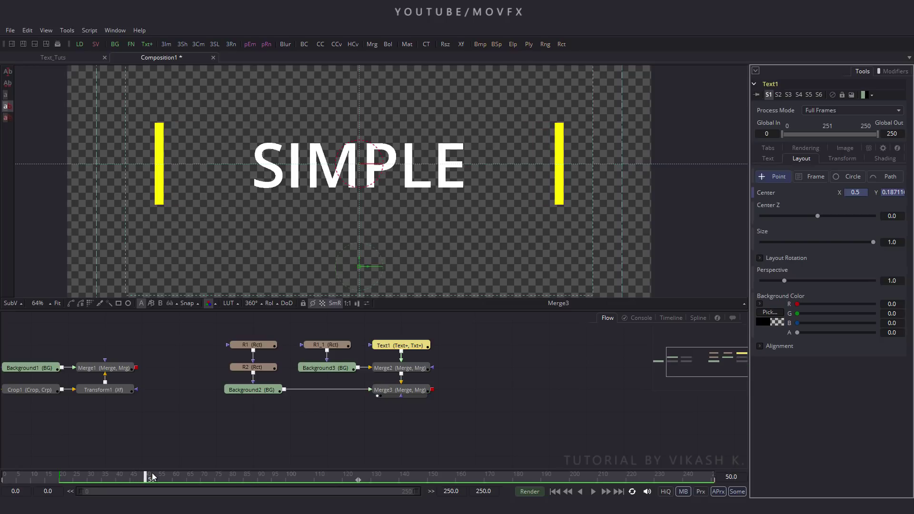
pyautogui.rightClick(768, 192)
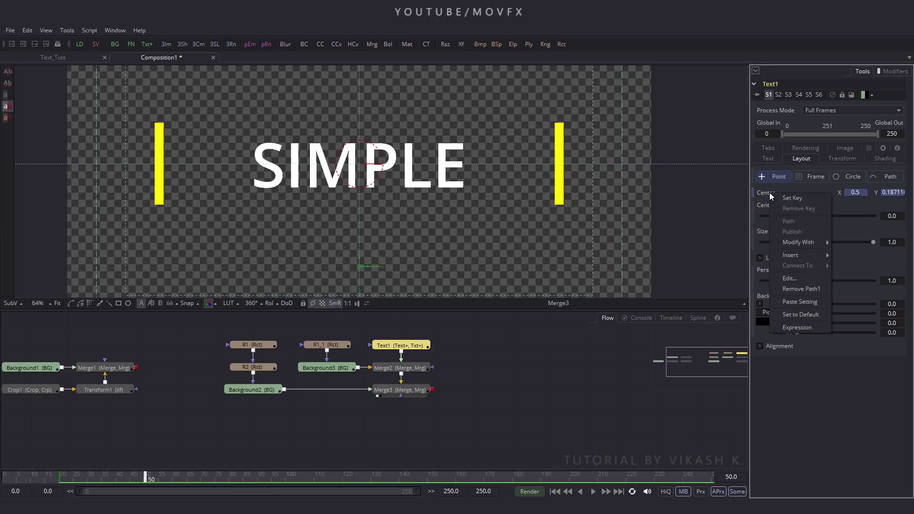
pyautogui.click(791, 199)
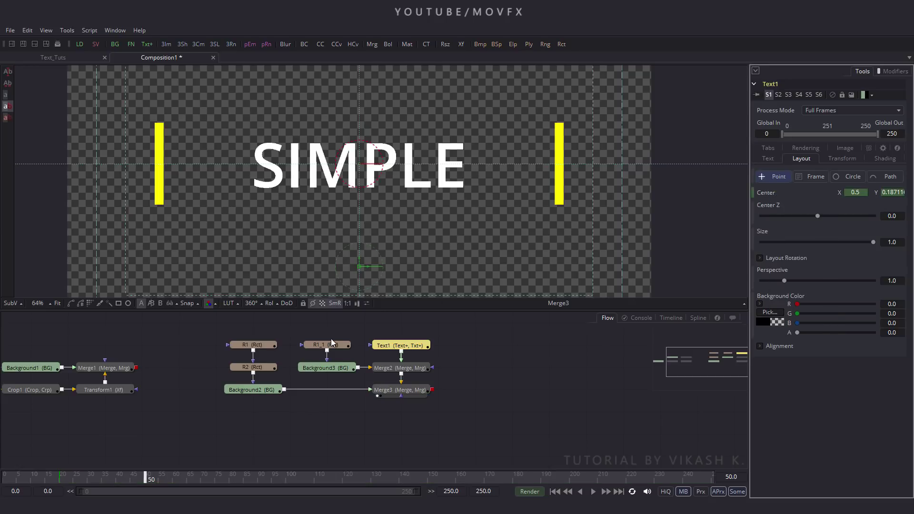
# Raise the text to show TEXT at frame 70 and hold it with a key at frame 100.
pyautogui.moveTo(149, 480); pyautogui.dragTo(203, 482)
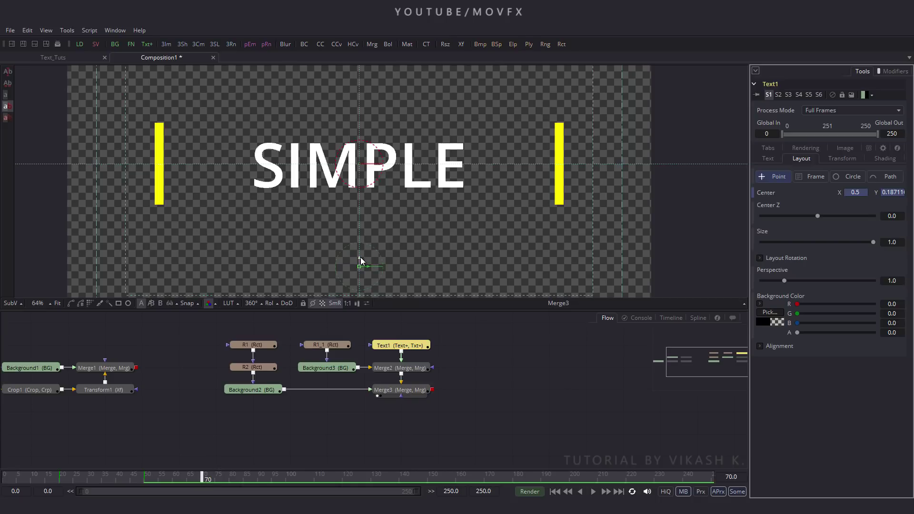
pyautogui.moveTo(360, 257); pyautogui.dragTo(362, 190)
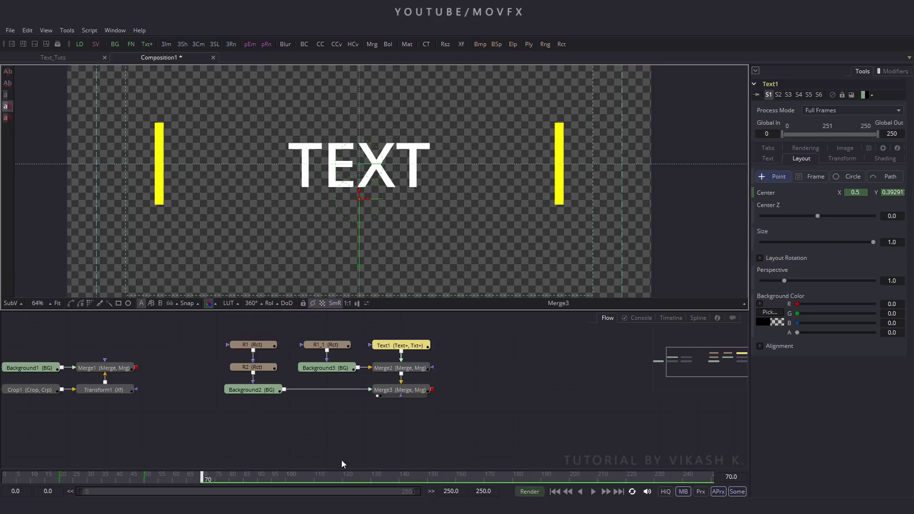
pyautogui.moveTo(204, 476); pyautogui.dragTo(287, 481)
pyautogui.rightClick(766, 192)
pyautogui.click(784, 199)
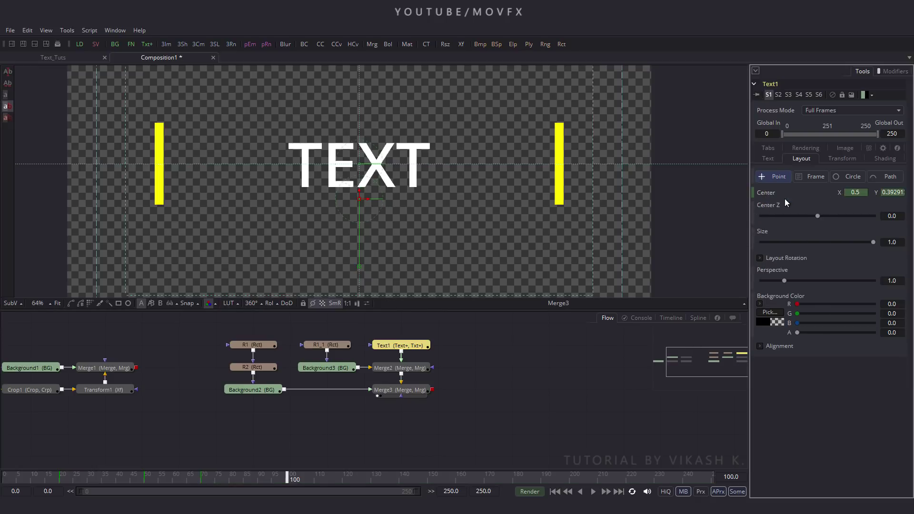
# Raise the text to ANIMATION at frame 120, enable HiQ, and hold it with a key at 150.
pyautogui.moveTo(288, 478); pyautogui.dragTo(347, 482)
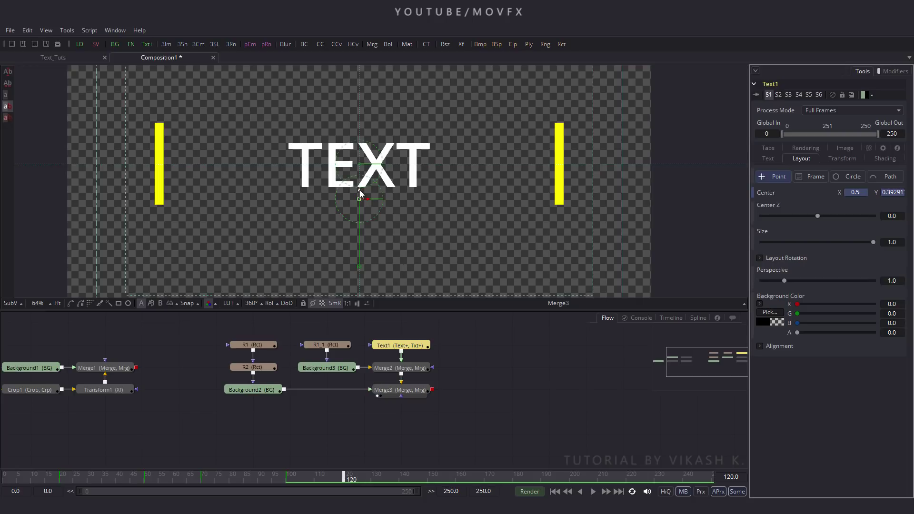
pyautogui.moveTo(360, 194); pyautogui.dragTo(365, 127)
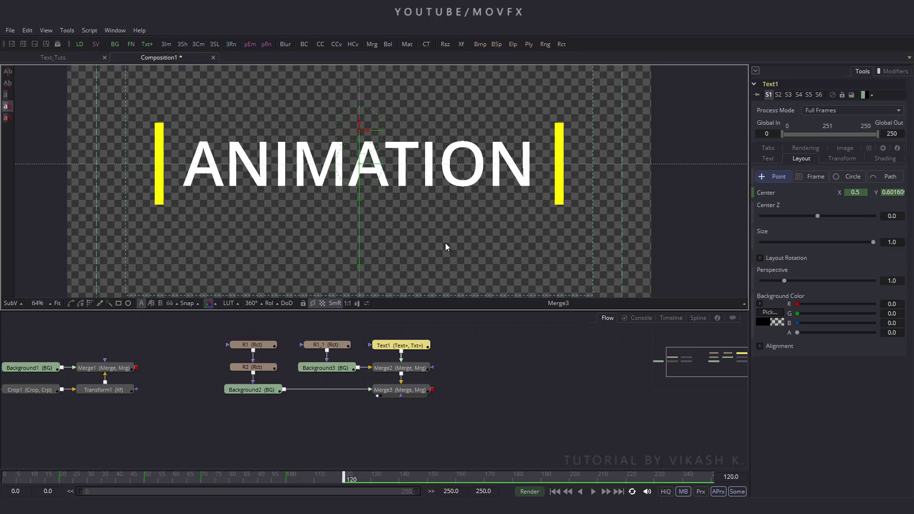
pyautogui.click(669, 493)
pyautogui.moveTo(348, 480); pyautogui.dragTo(429, 485)
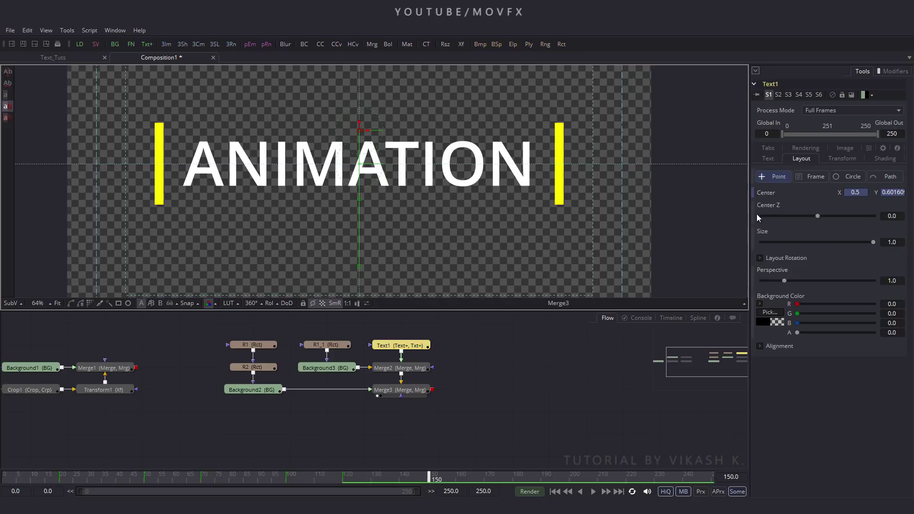
pyautogui.rightClick(769, 195)
pyautogui.click(799, 204)
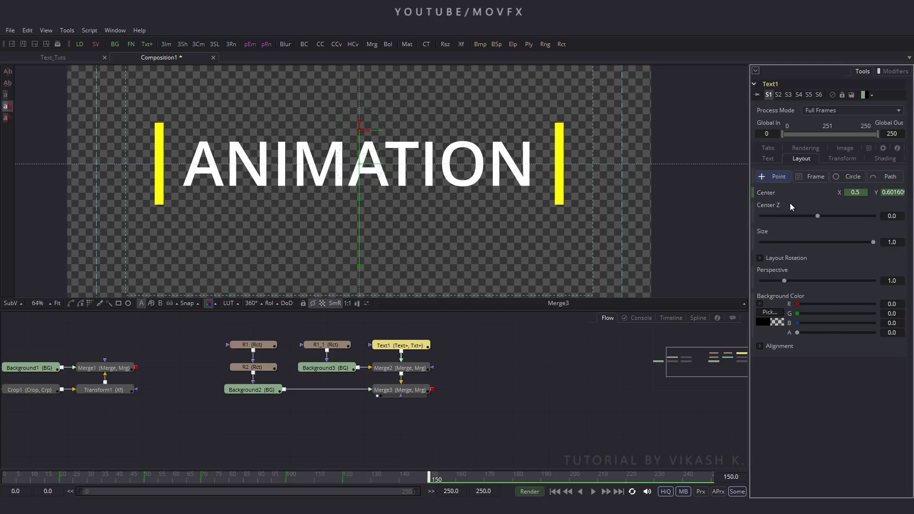
# Raise the text to TUTORIAL at frame 170 and hold it with a key at 200.
pyautogui.moveTo(431, 482); pyautogui.dragTo(485, 483)
pyautogui.moveTo(361, 121); pyautogui.dragTo(364, 52)
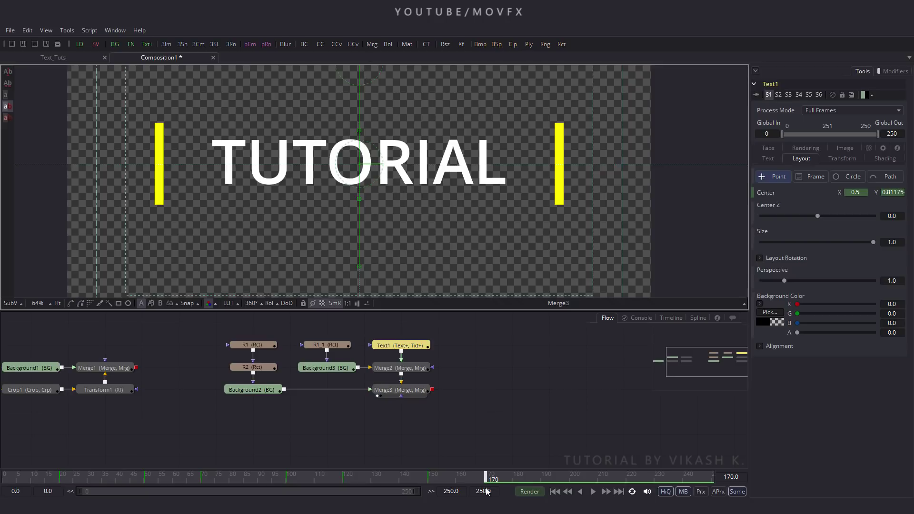
pyautogui.moveTo(488, 482); pyautogui.dragTo(571, 481)
pyautogui.rightClick(767, 194)
pyautogui.click(792, 201)
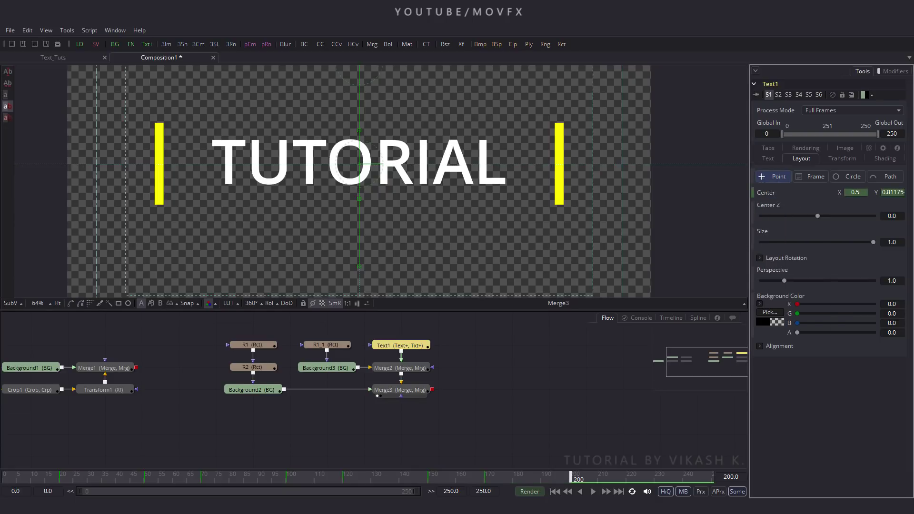
# Play the text animation from the first frame, then stop it.
pyautogui.click(554, 491)
pyautogui.click(593, 491)
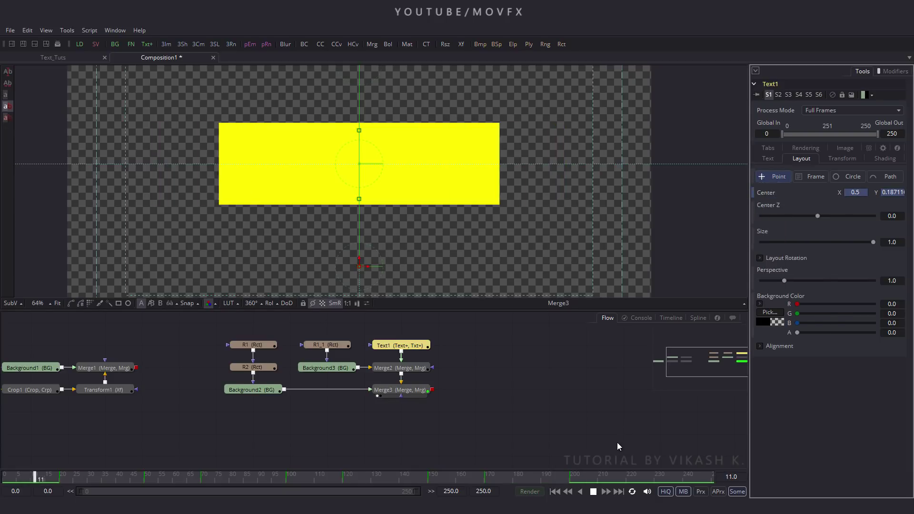
pyautogui.press('space')
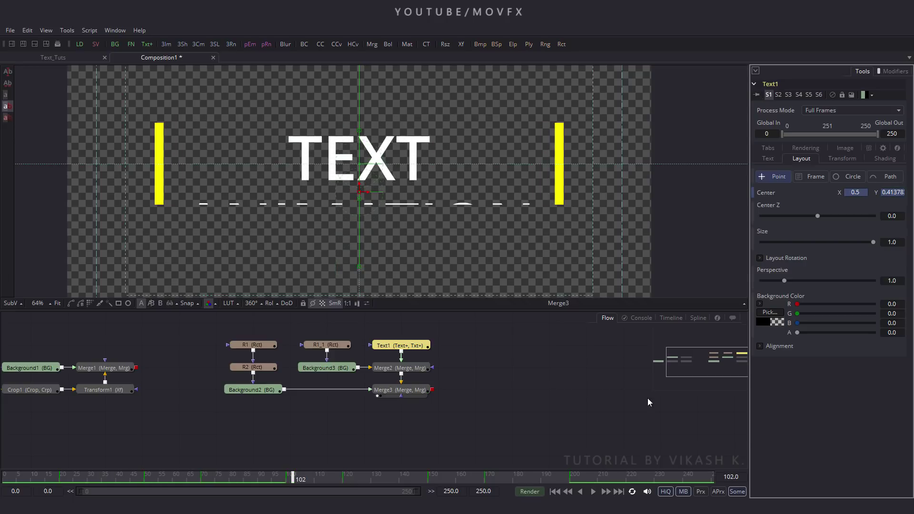
# In the Spline editor, smooth Text1's 50–70 Displacement rise into an S-curve with a longer ease.
pyautogui.click(698, 317)
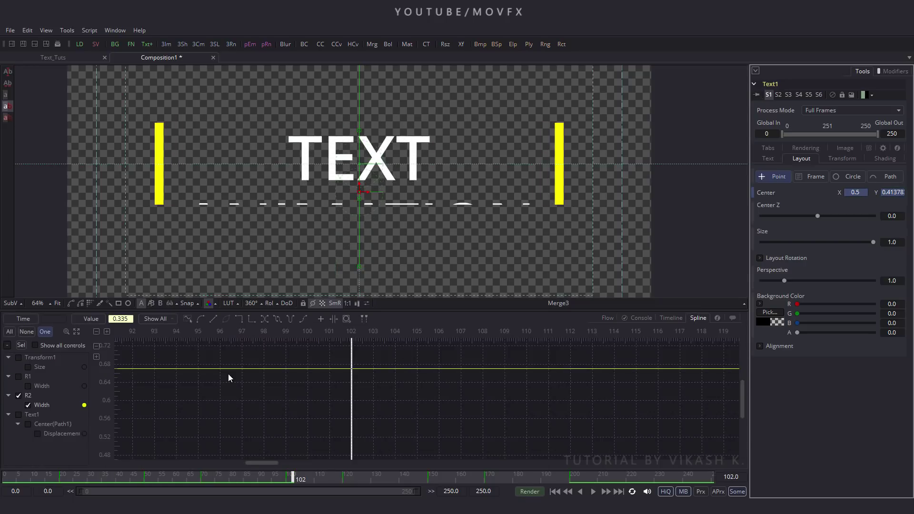
pyautogui.press('F4')
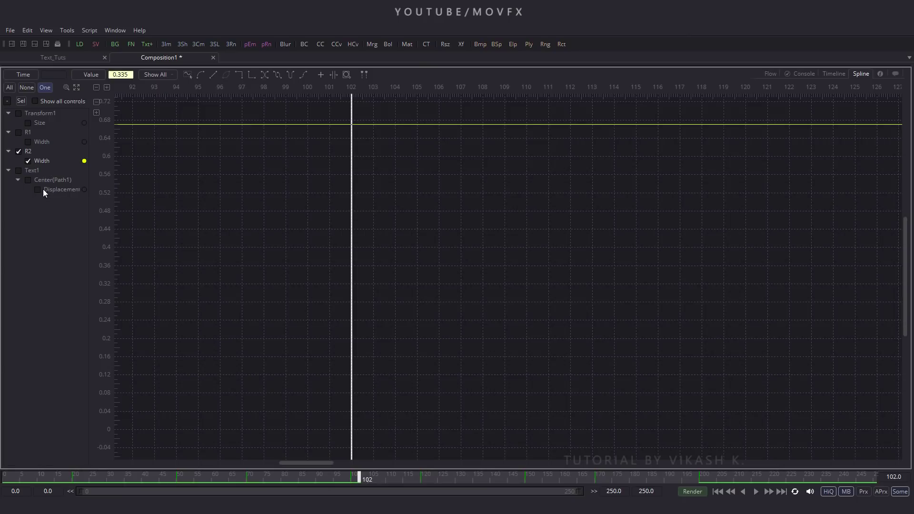
pyautogui.click(20, 170)
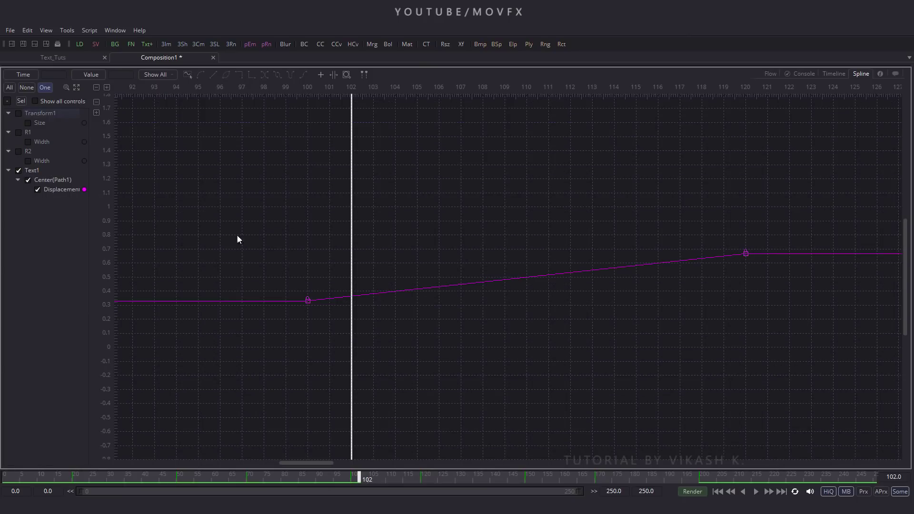
pyautogui.click(77, 88)
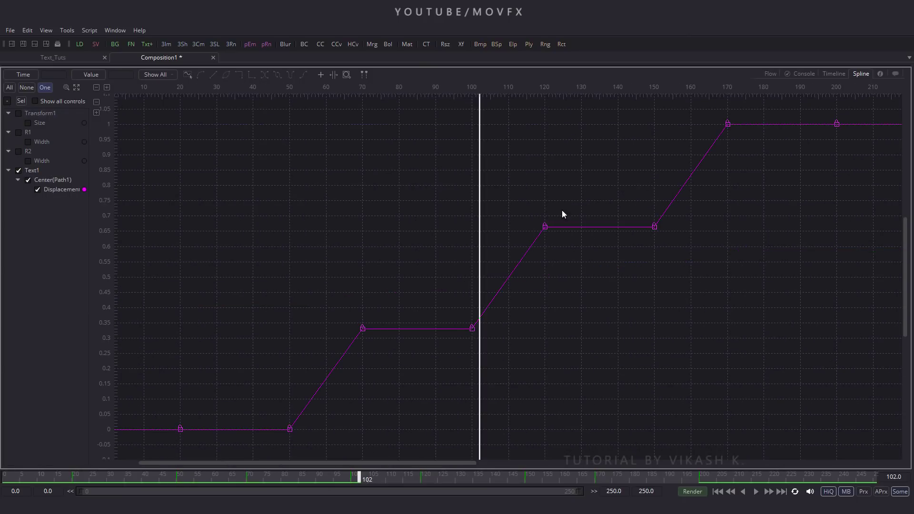
pyautogui.moveTo(595, 322); pyautogui.dragTo(597, 300)
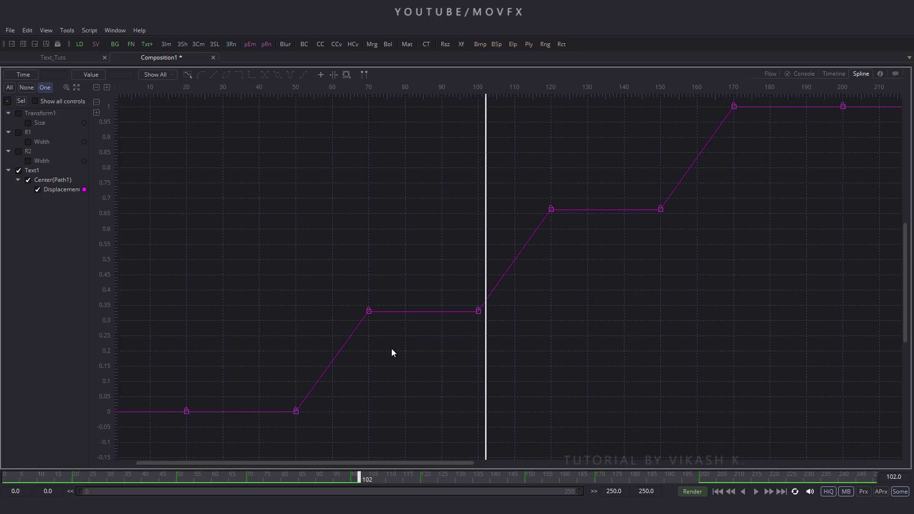
pyautogui.moveTo(391, 283); pyautogui.dragTo(273, 426)
pyautogui.press('s')
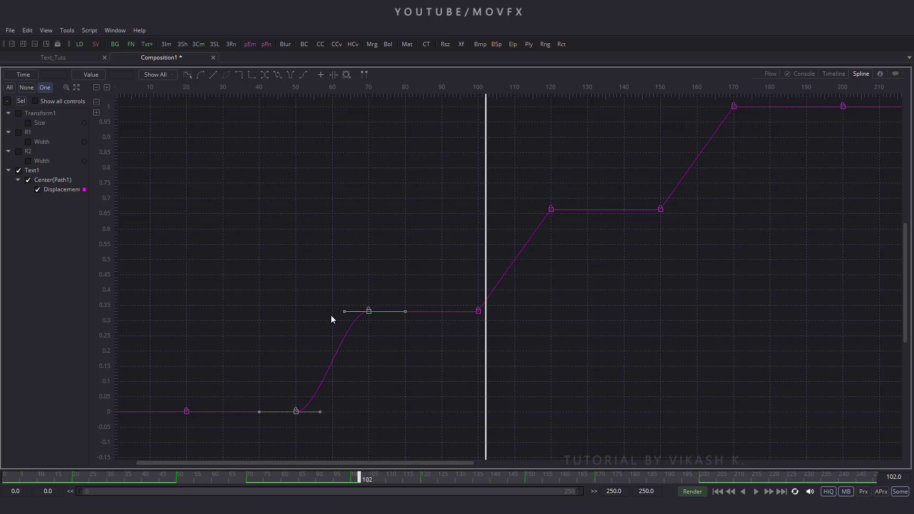
pyautogui.moveTo(344, 311); pyautogui.dragTo(293, 315)
# Smooth the 100–120 and 150–170 rises with longer ease-ins, then restore the viewer layout.
pyautogui.moveTo(580, 175); pyautogui.dragTo(453, 345)
pyautogui.press('s')
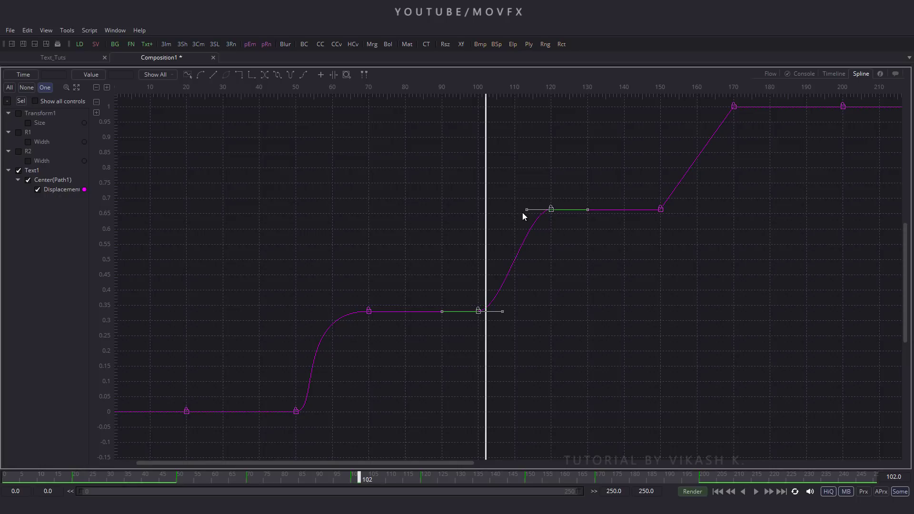
pyautogui.moveTo(523, 214); pyautogui.dragTo(477, 214)
pyautogui.scroll(4, 628, 205)
pyautogui.hscroll(5, 619, 190)
pyautogui.moveTo(632, 138); pyautogui.dragTo(521, 282)
pyautogui.hotkey('shift', 's')
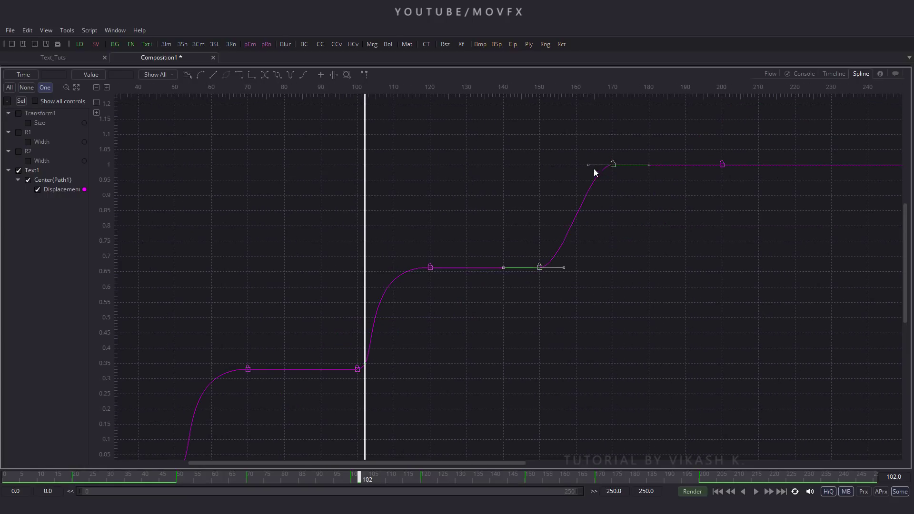
pyautogui.moveTo(585, 168); pyautogui.dragTo(536, 168)
pyautogui.press('F4')
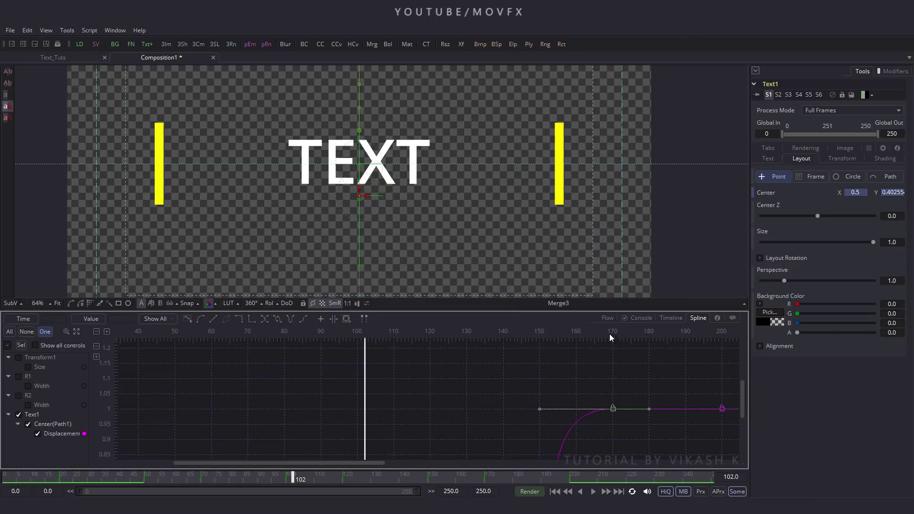
# Back in the node graph, play the title from the start and stop near frame 196.
pyautogui.click(608, 318)
pyautogui.click(555, 492)
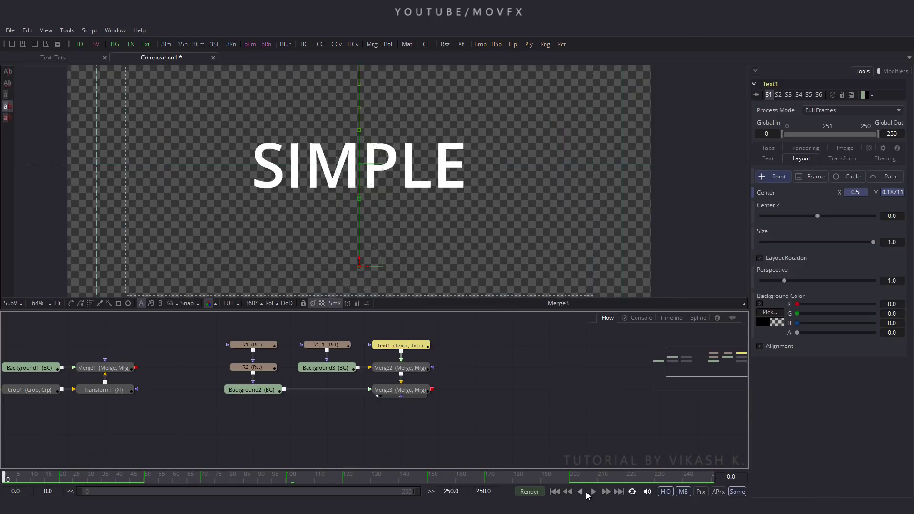
pyautogui.click(593, 494)
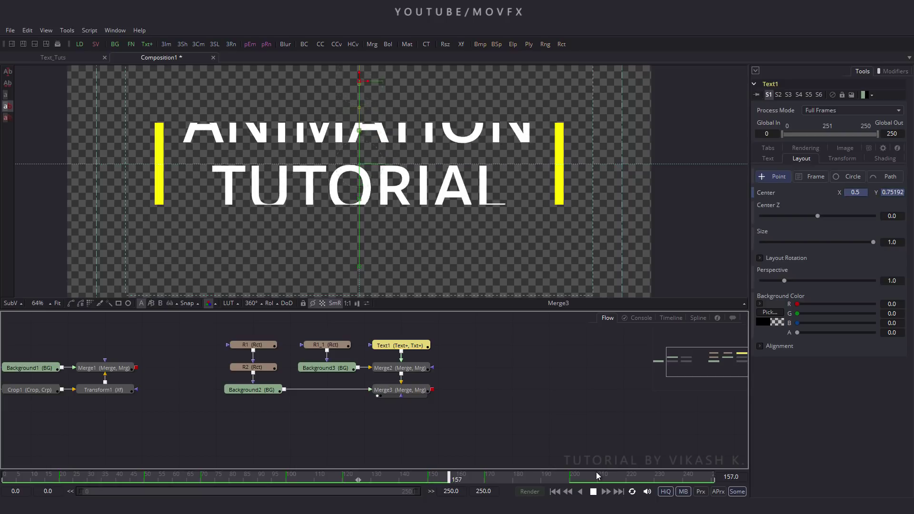
pyautogui.press('space')
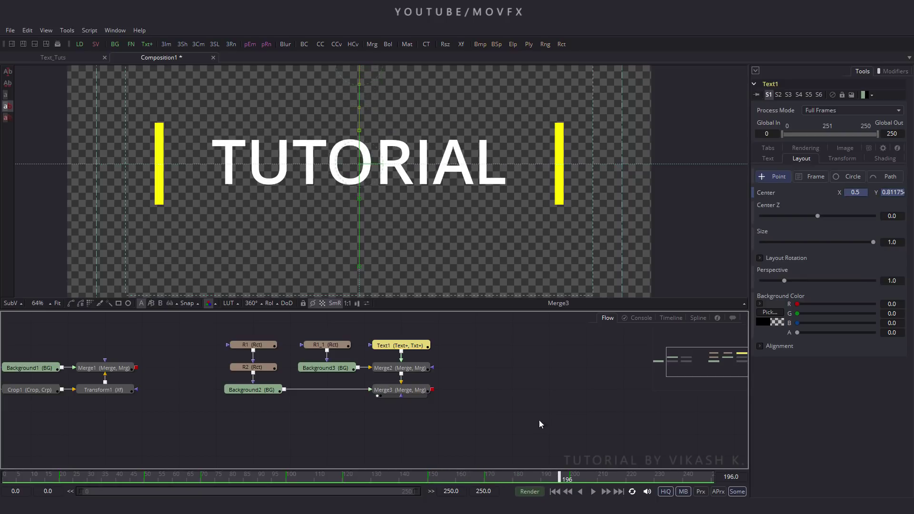
pyautogui.moveTo(483, 401); pyautogui.dragTo(569, 398)
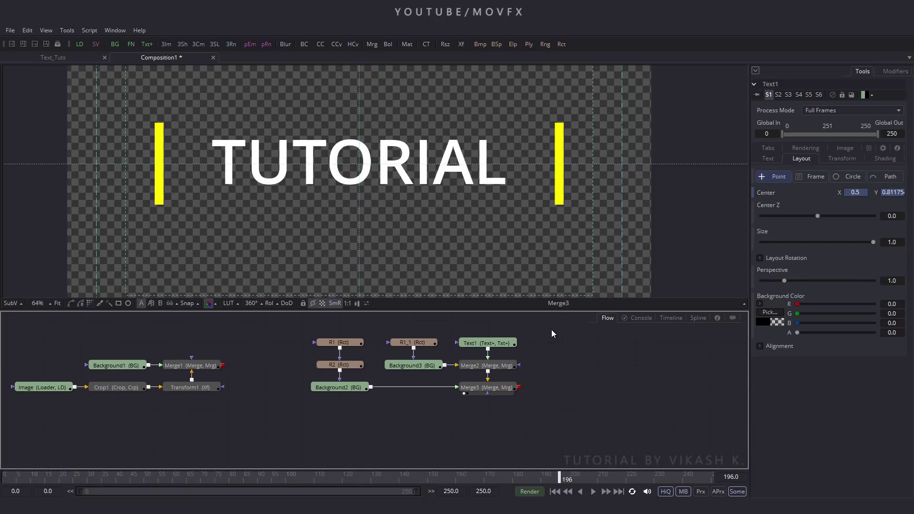
# Move the title-animation nodes down and to the left.
pyautogui.moveTo(551, 329); pyautogui.dragTo(318, 403)
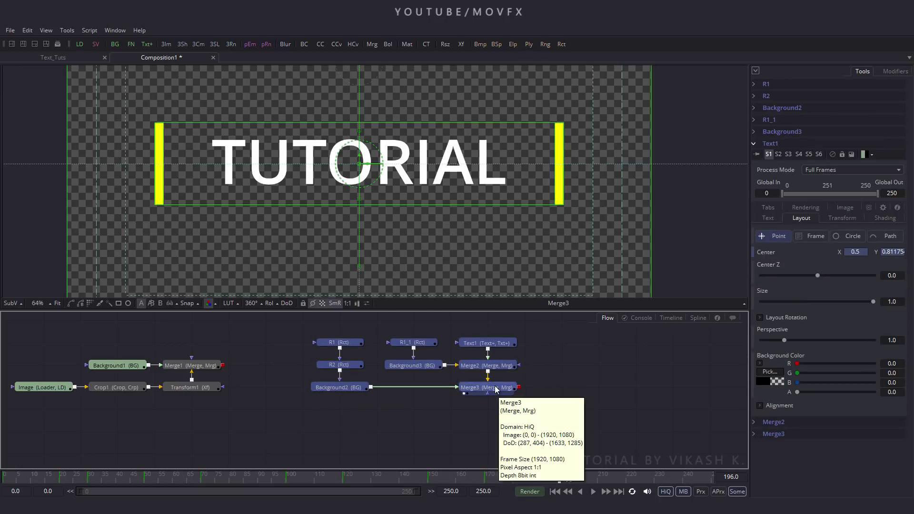
pyautogui.moveTo(495, 387); pyautogui.dragTo(199, 454)
pyautogui.click(325, 390)
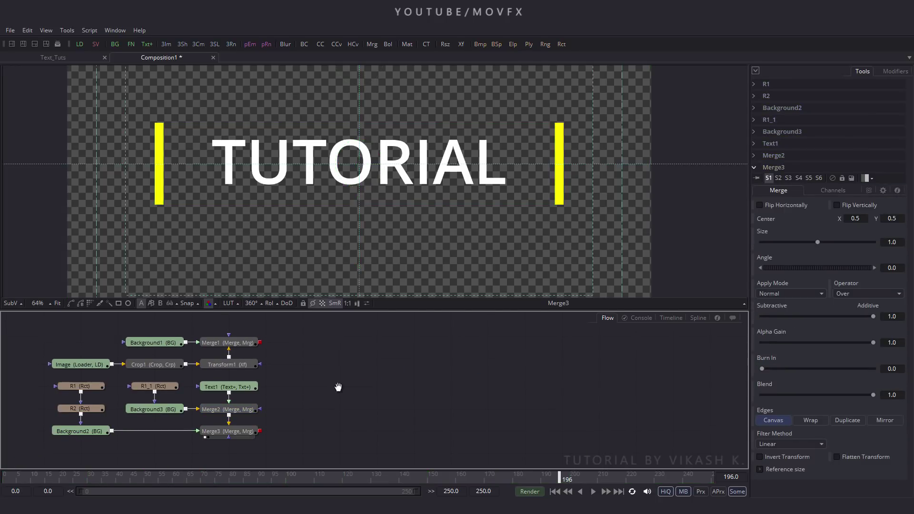
# Add Merge4 with Merge3 as foreground and Merge1 as background.
pyautogui.click(371, 44)
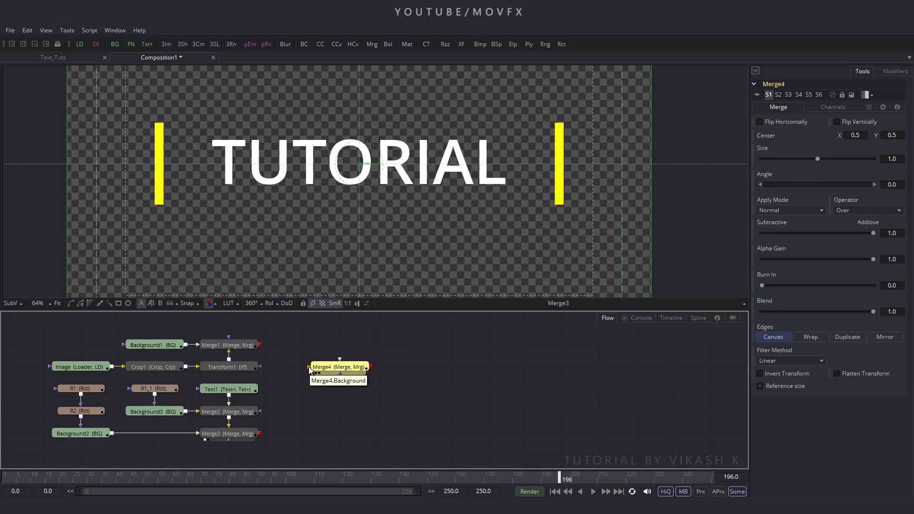
pyautogui.moveTo(308, 366); pyautogui.dragTo(259, 345)
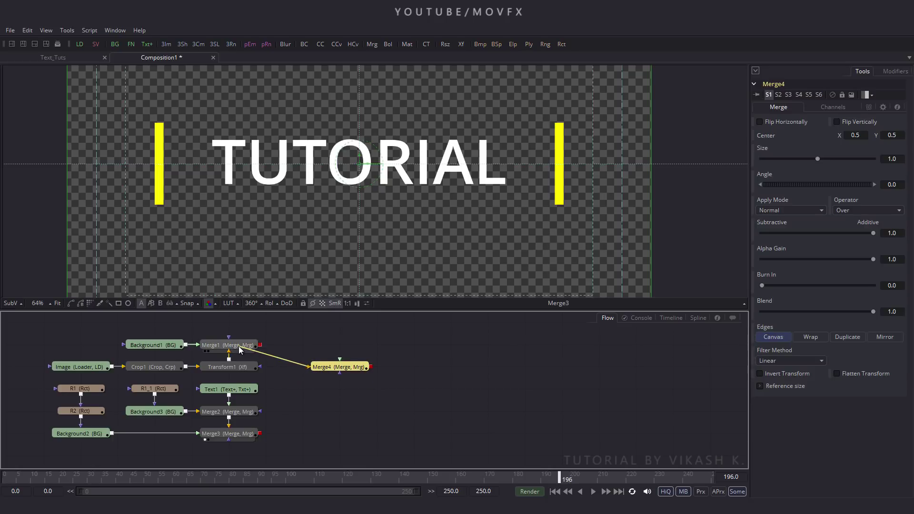
pyautogui.moveTo(339, 360); pyautogui.dragTo(236, 437)
pyautogui.moveTo(355, 369); pyautogui.dragTo(327, 254)
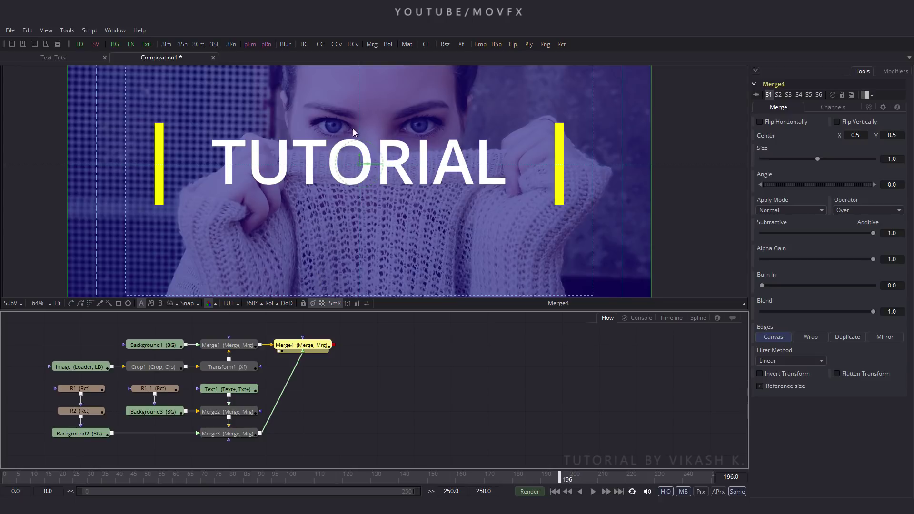
# Hide the viewer guides and fit the whole frame in the viewer.
pyautogui.rightClick(359, 146)
pyautogui.moveTo(414, 169)
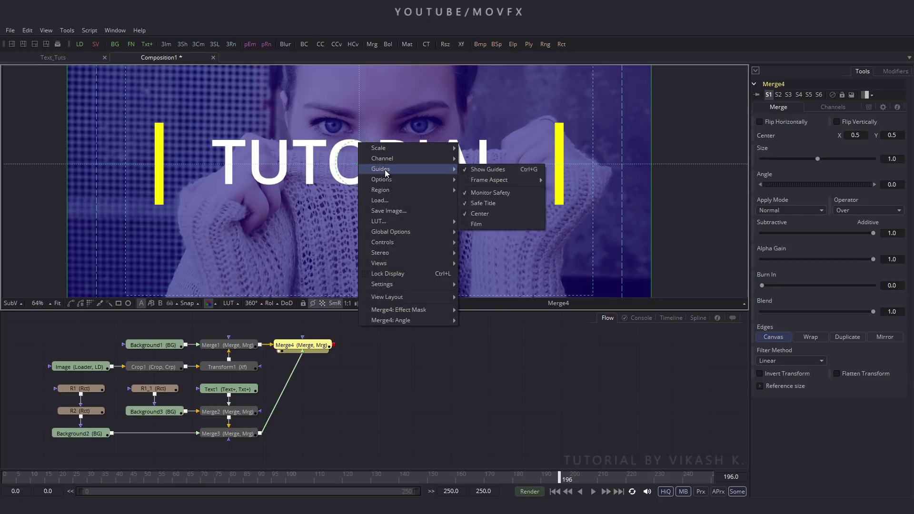
pyautogui.click(508, 172)
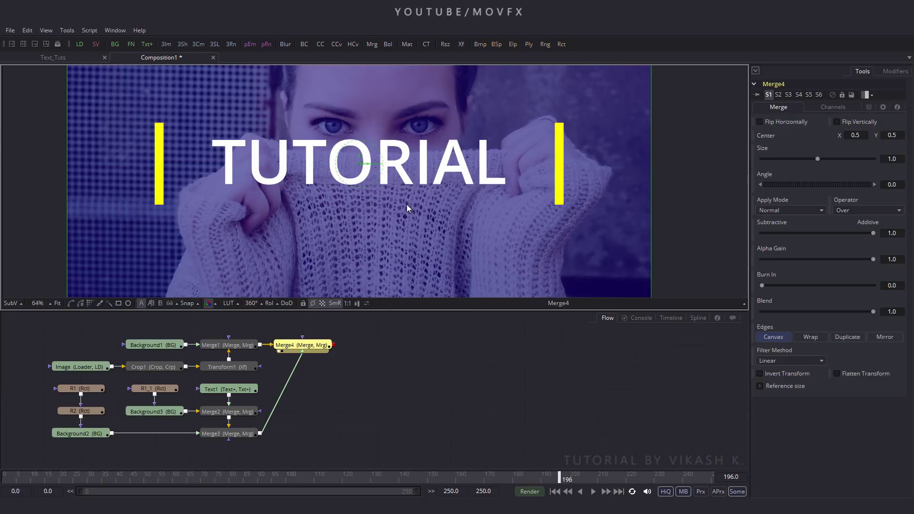
pyautogui.click(58, 304)
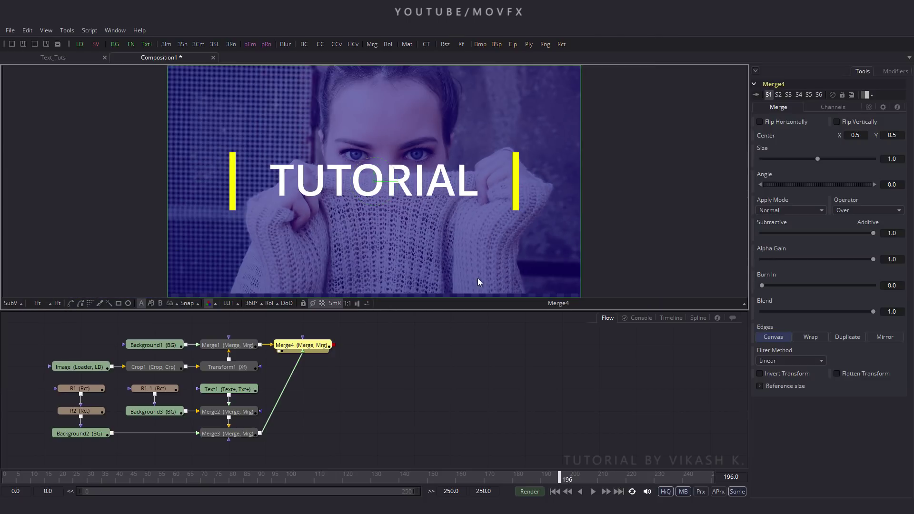
# Play the composite from the start, stop it, and scrub back to about frame 20.
pyautogui.click(555, 491)
pyautogui.click(593, 491)
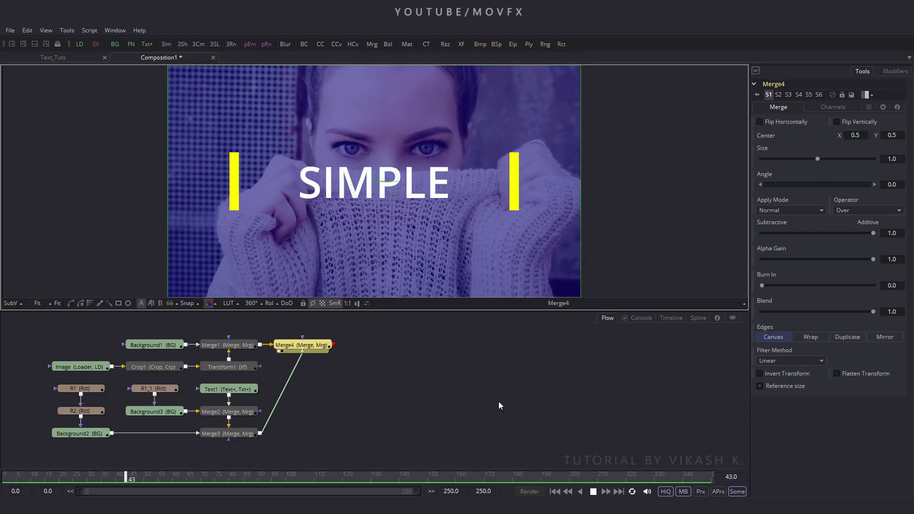
pyautogui.click(593, 491)
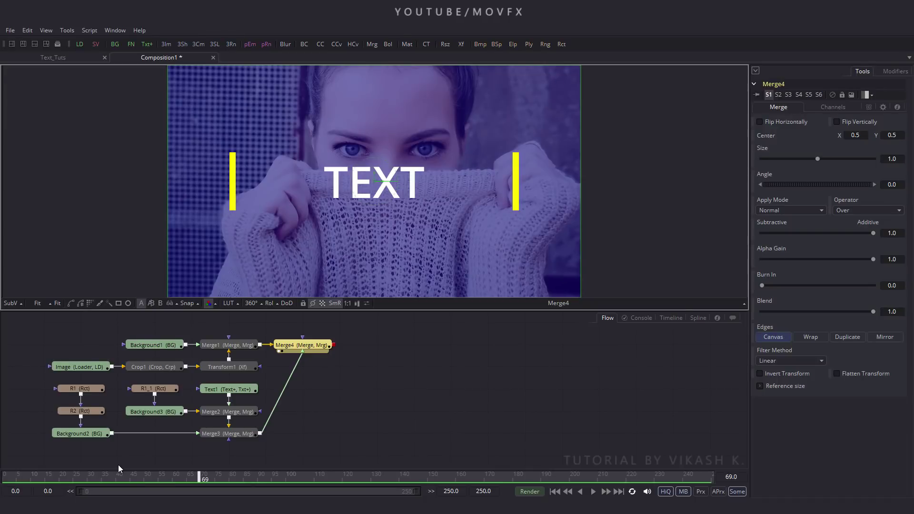
pyautogui.moveTo(106, 472); pyautogui.dragTo(63, 482)
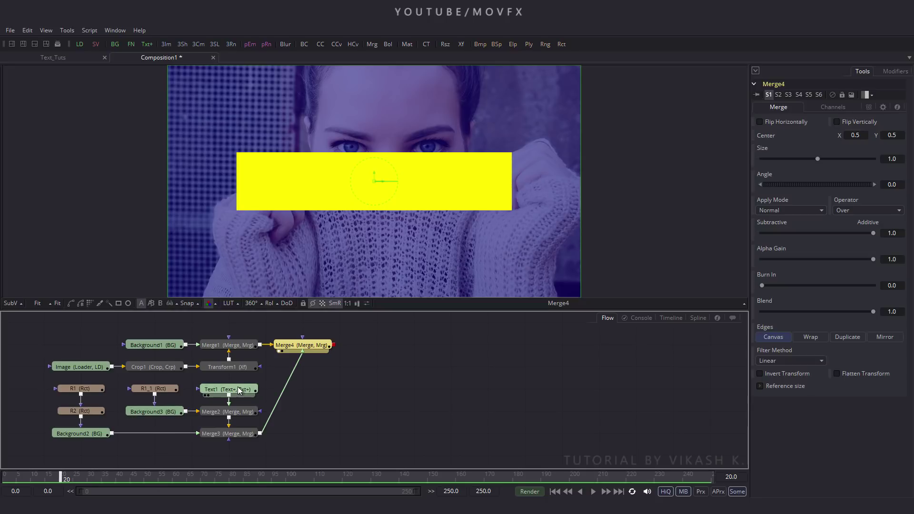
# Make Text1's fill opacity animatable in its Shading settings.
pyautogui.click(238, 388)
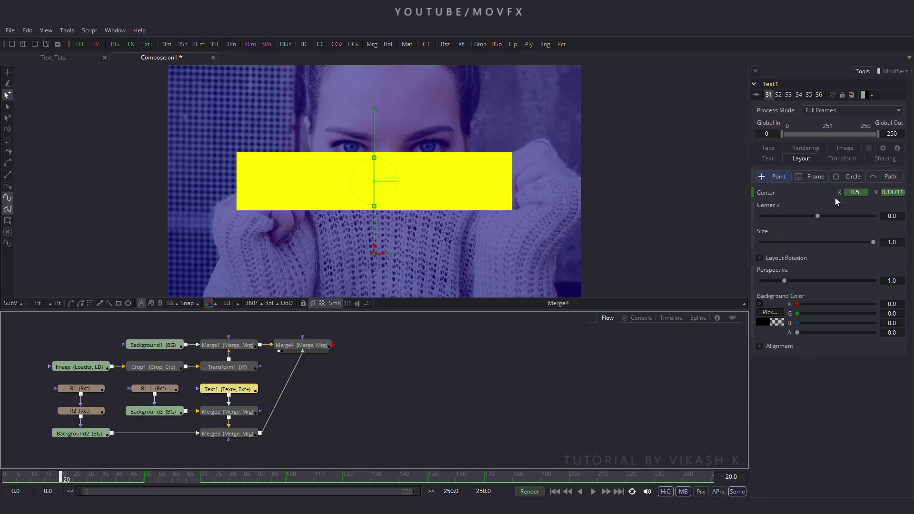
pyautogui.click(890, 160)
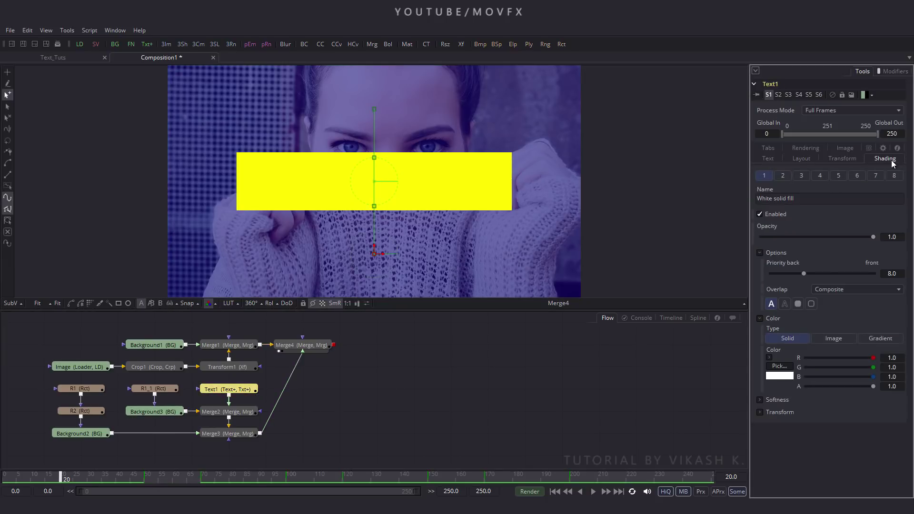
pyautogui.rightClick(767, 228)
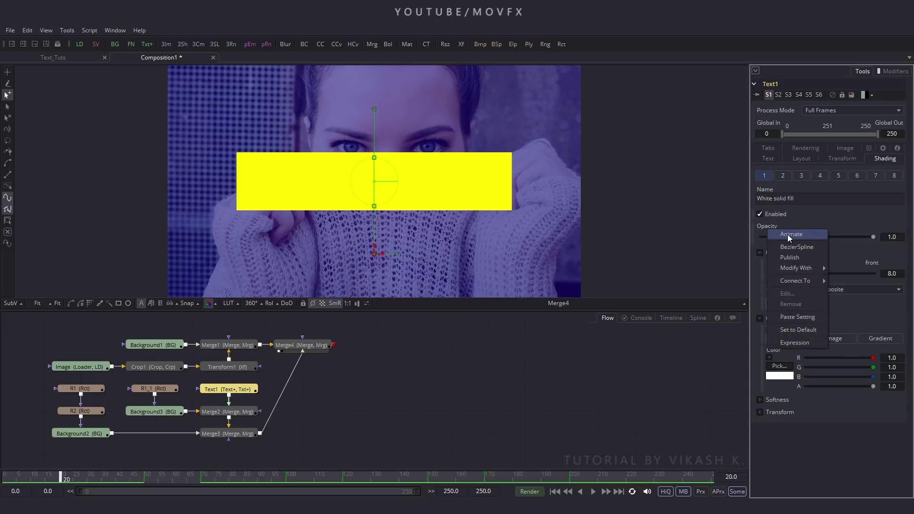
pyautogui.click(788, 234)
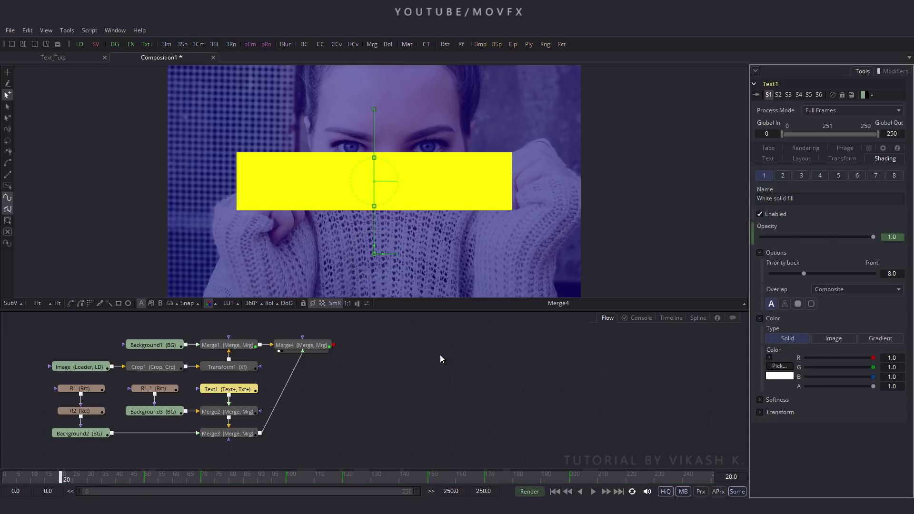
# Key the fill opacity at 0.0 on frame 19, then scrub forward to frame 200 to check the fade-in.
pyautogui.click(58, 479)
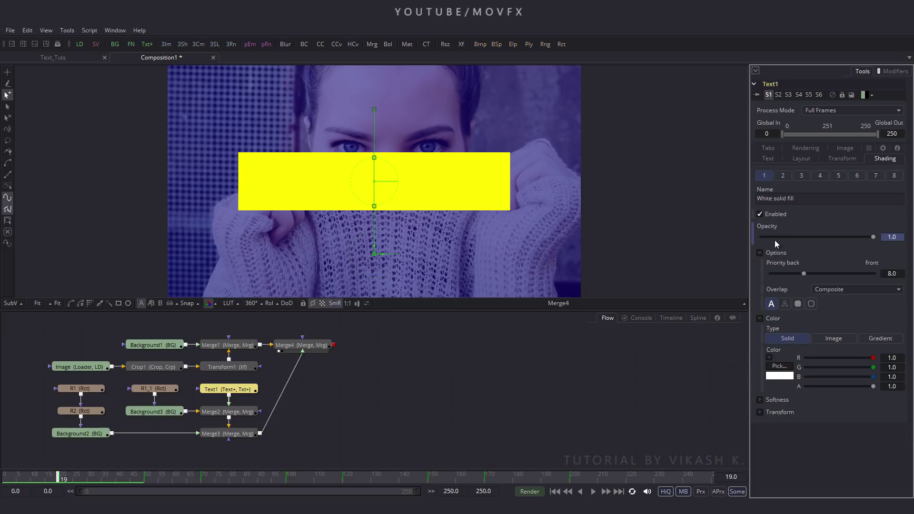
pyautogui.moveTo(873, 237); pyautogui.dragTo(753, 246)
pyautogui.moveTo(59, 481); pyautogui.dragTo(175, 478)
pyautogui.moveTo(300, 482); pyautogui.dragTo(573, 489)
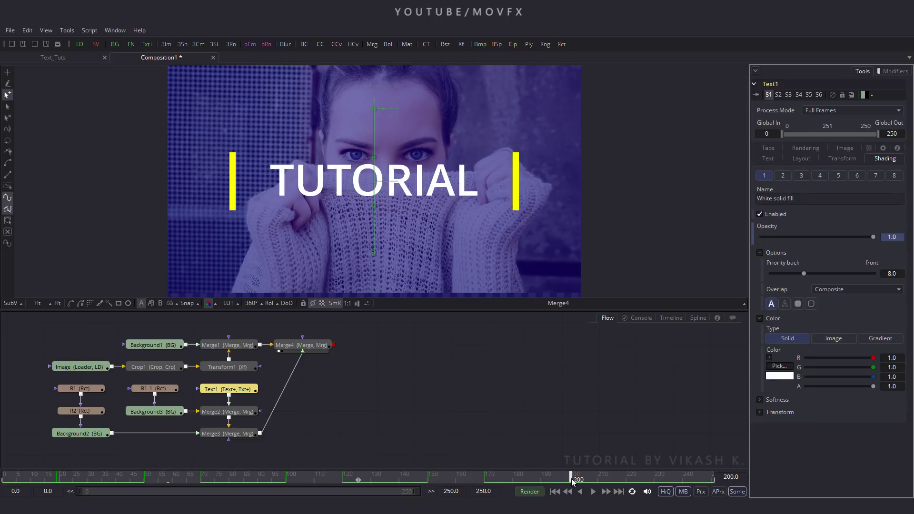
# Keyframe R2's width so it drops to 0.0 by frame 230, then check frame 220.
pyautogui.click(90, 411)
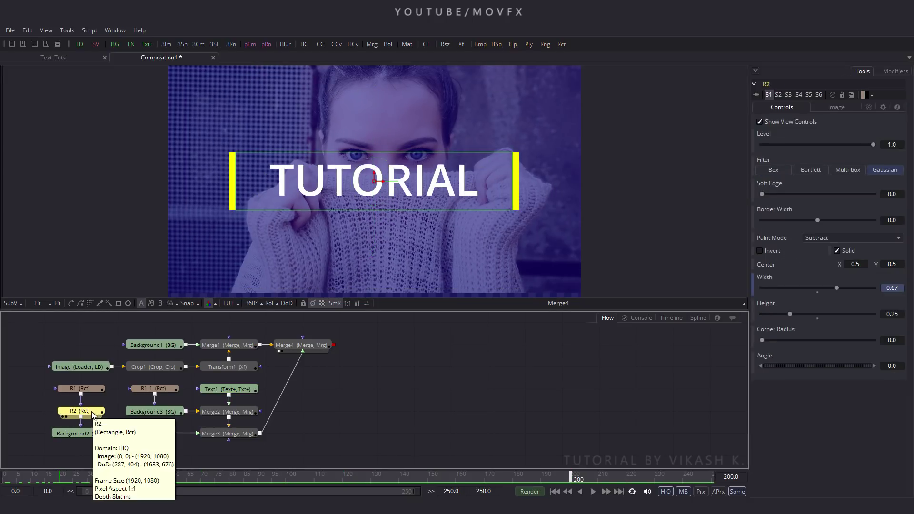
pyautogui.rightClick(765, 279)
pyautogui.click(779, 287)
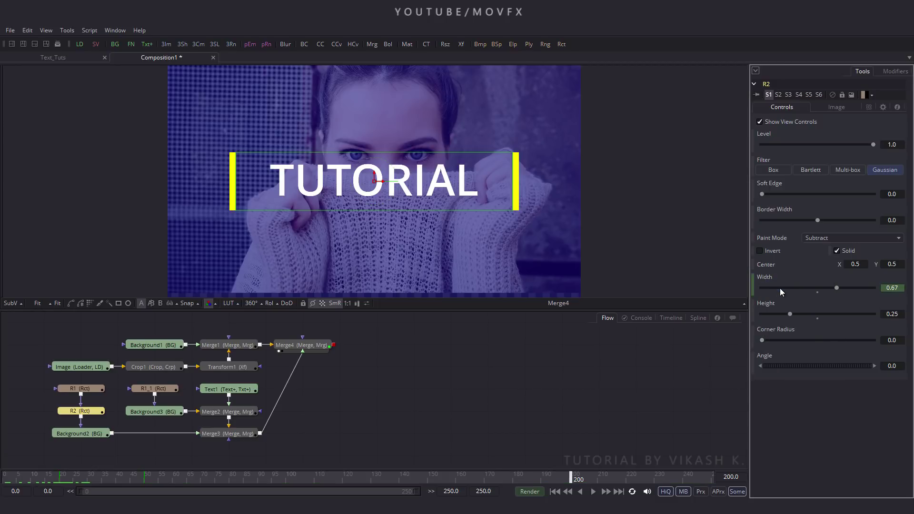
pyautogui.moveTo(573, 481); pyautogui.dragTo(662, 483)
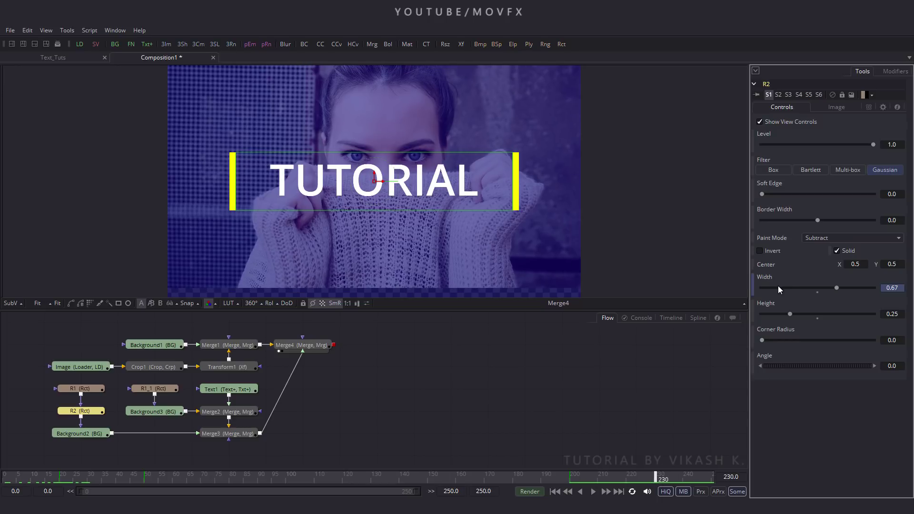
pyautogui.moveTo(836, 287); pyautogui.dragTo(747, 293)
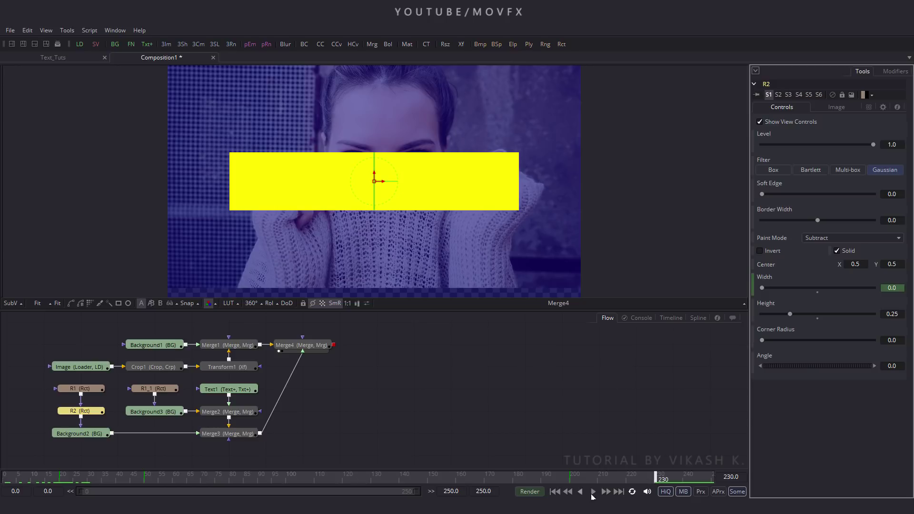
pyautogui.moveTo(646, 480); pyautogui.dragTo(633, 482)
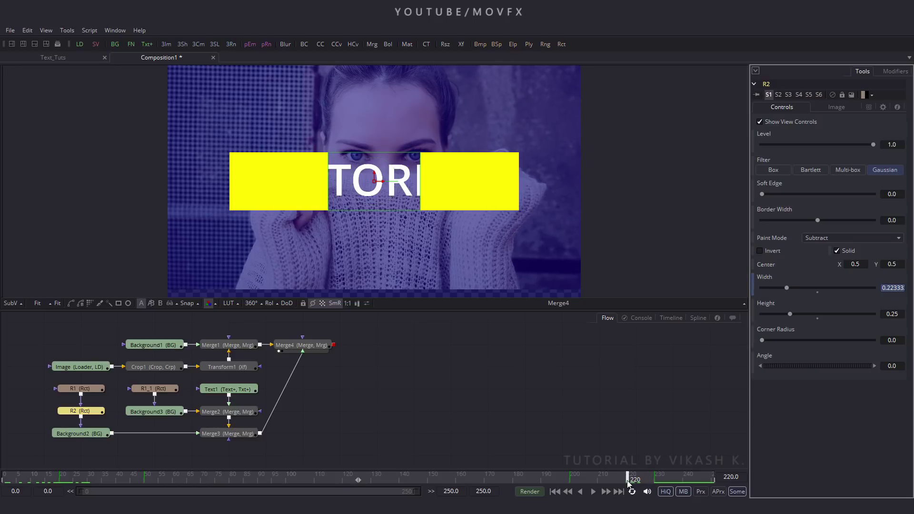
# Keyframe R1's width from frame 220 down to 0.0 at frame 250, then check frame 223.
pyautogui.click(81, 391)
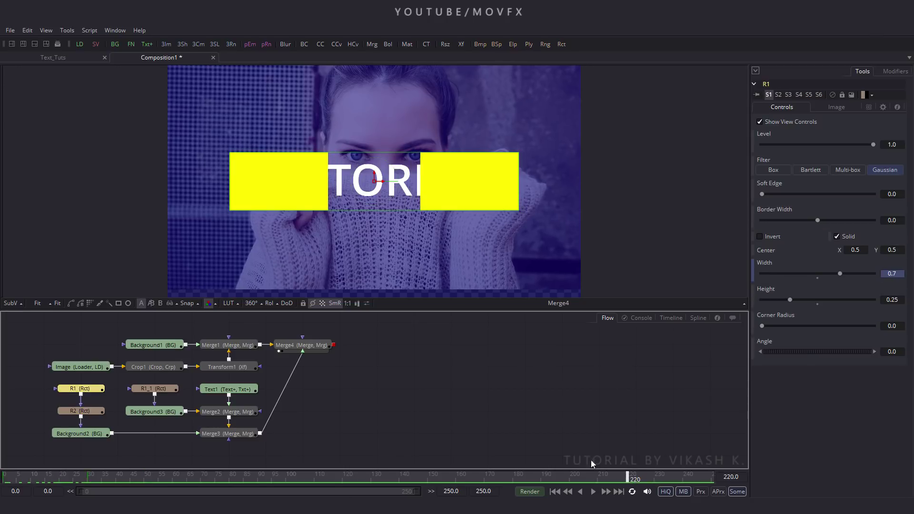
pyautogui.rightClick(766, 268)
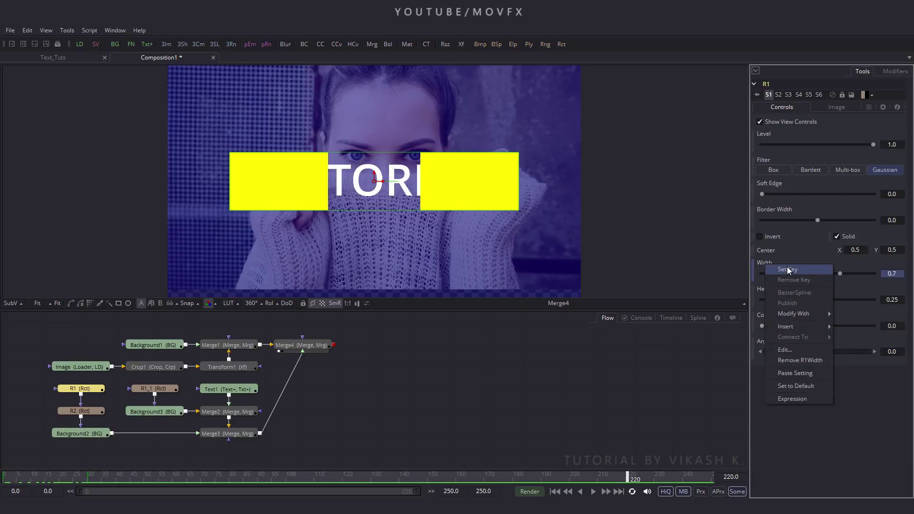
pyautogui.click(788, 270)
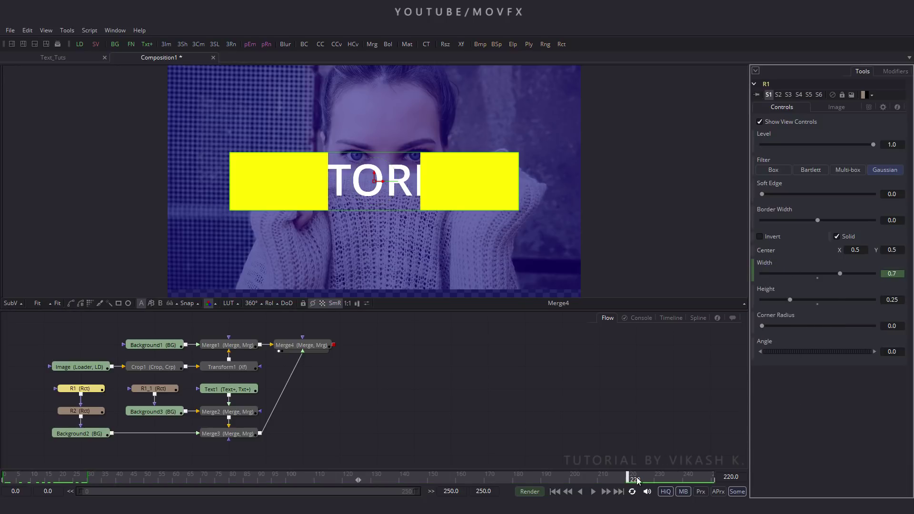
pyautogui.moveTo(628, 480); pyautogui.dragTo(724, 476)
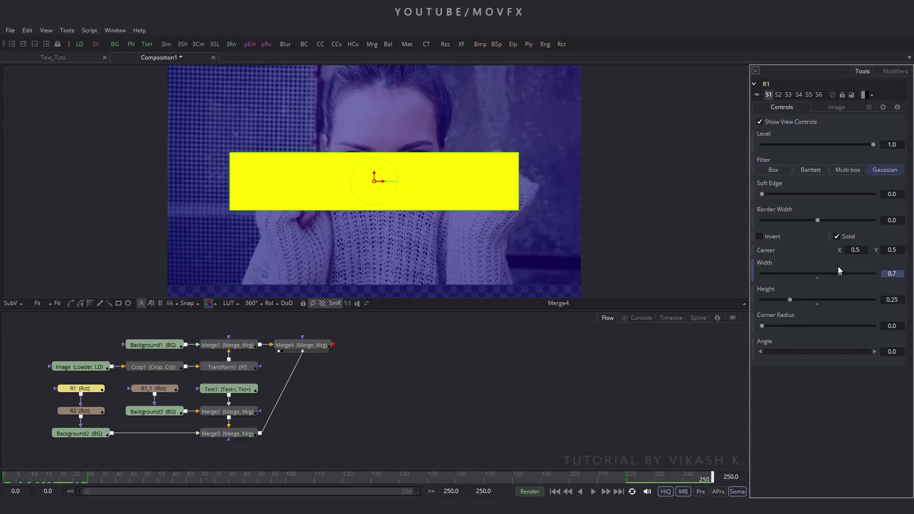
pyautogui.moveTo(841, 273); pyautogui.dragTo(754, 278)
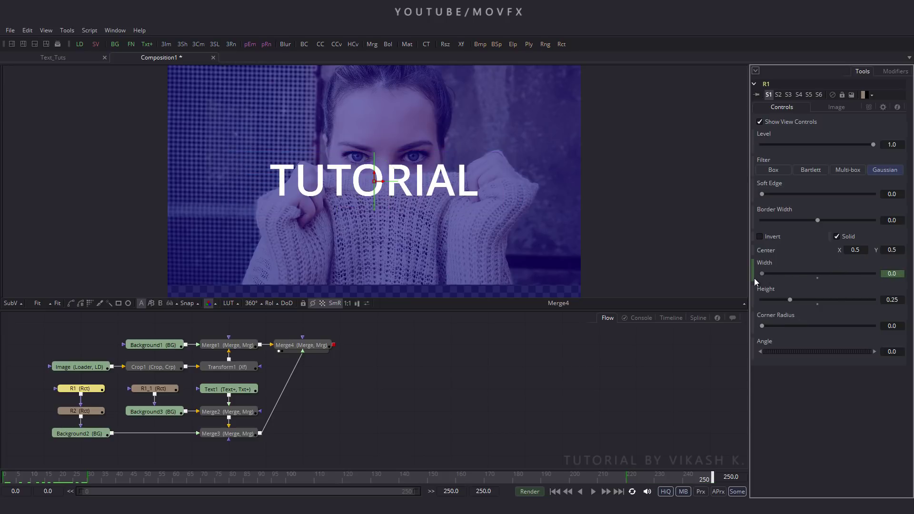
pyautogui.click(635, 477)
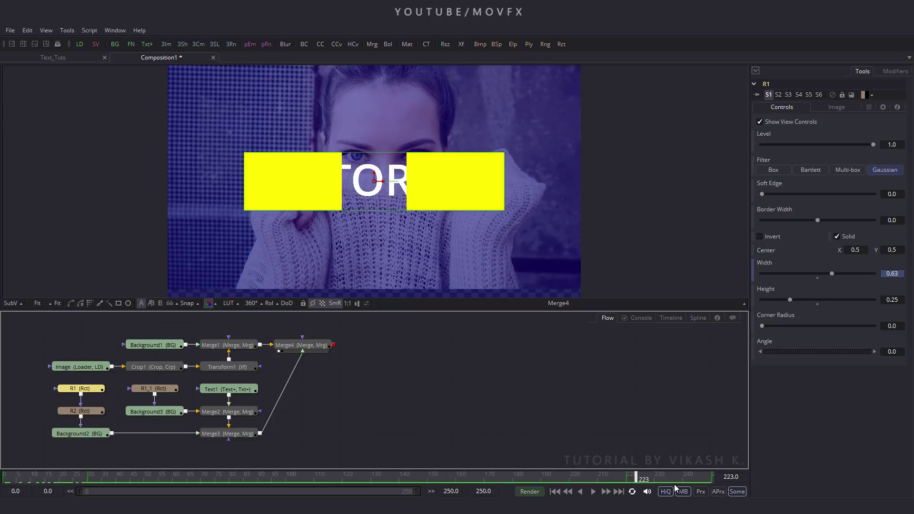
# In the enlarged Spline editor, smooth R1's falling Width segment and ease out its top.
pyautogui.click(698, 319)
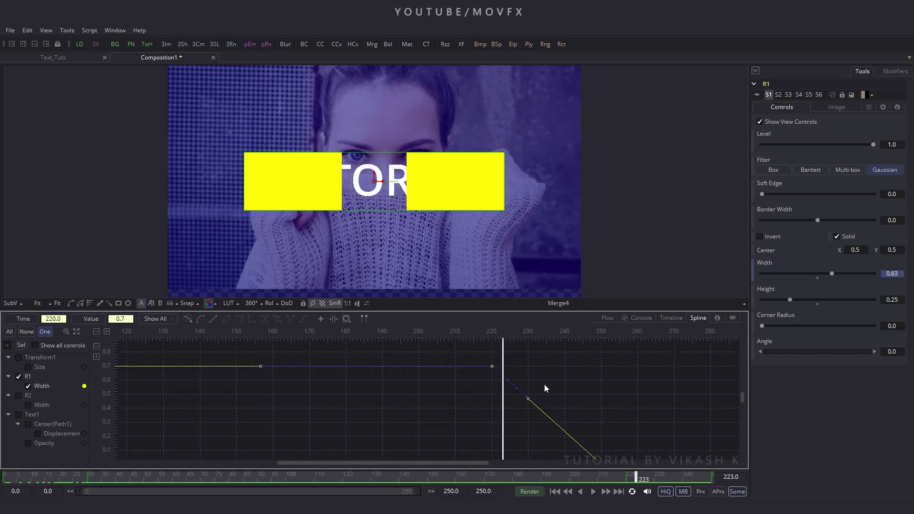
pyautogui.press('F4')
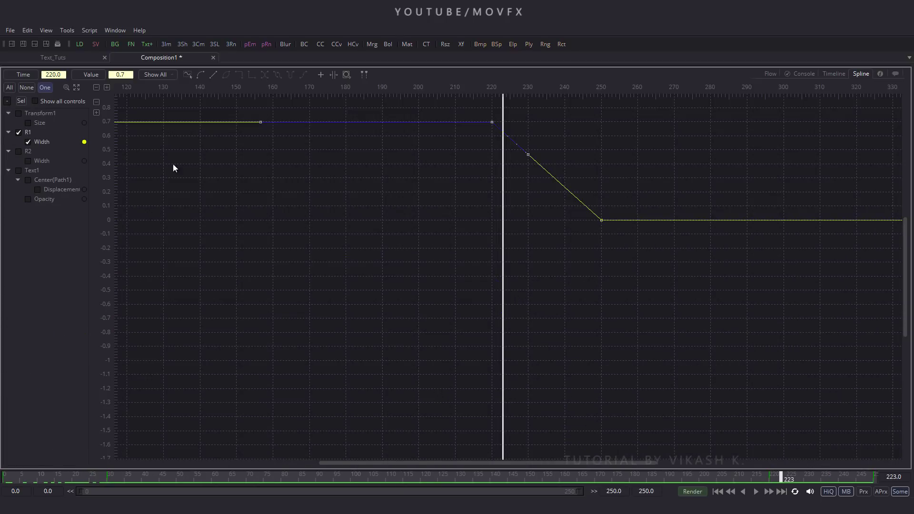
pyautogui.click(76, 88)
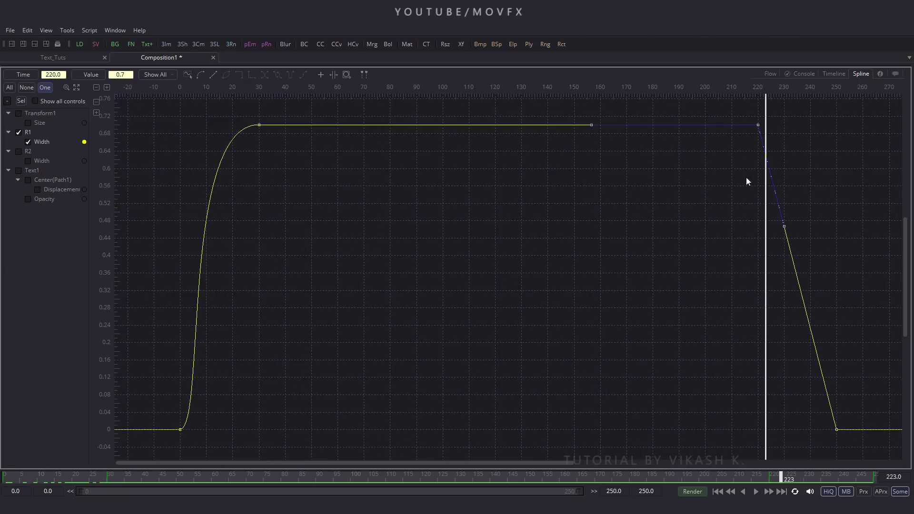
pyautogui.moveTo(733, 113); pyautogui.dragTo(851, 442)
pyautogui.hotkey('shift', 's')
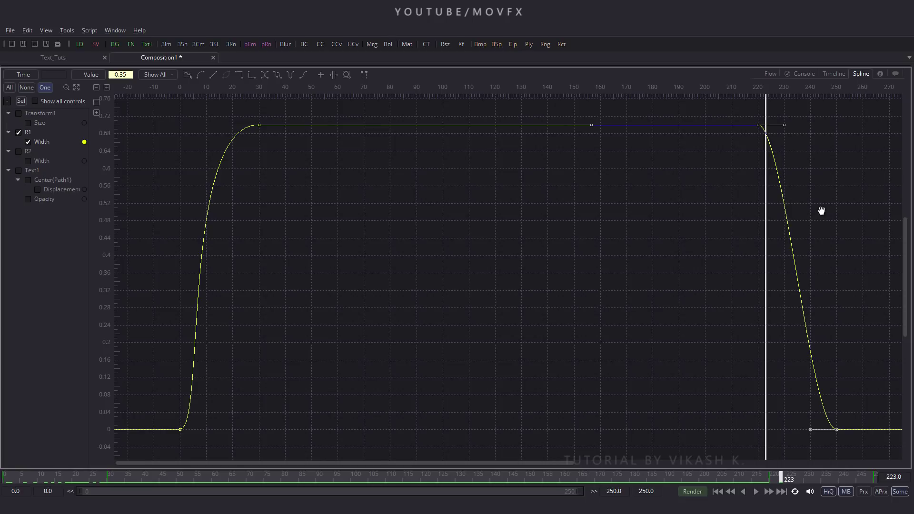
pyautogui.moveTo(821, 210); pyautogui.dragTo(560, 203)
pyautogui.moveTo(525, 122); pyautogui.dragTo(573, 124)
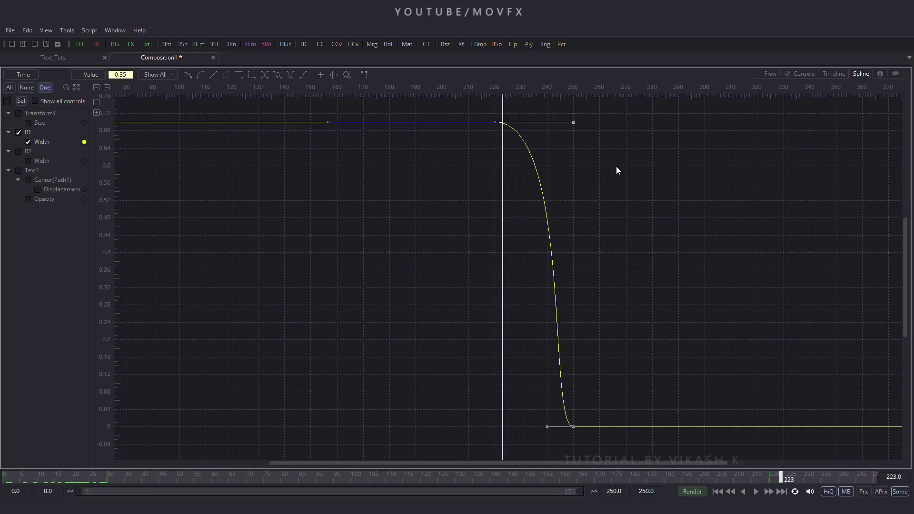
# Smooth R2's falling Width segment with a longer ease-out, then restore the node graph layout.
pyautogui.click(19, 151)
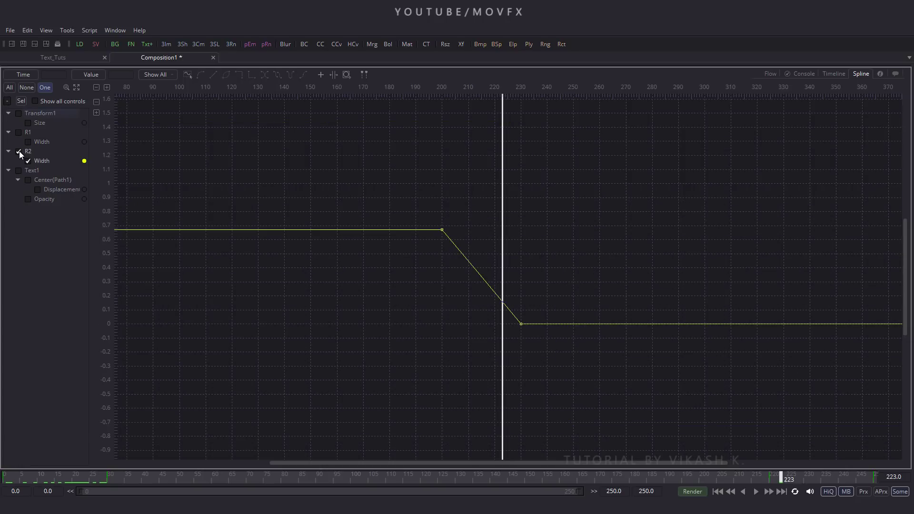
pyautogui.click(77, 89)
pyautogui.moveTo(718, 107); pyautogui.dragTo(865, 431)
pyautogui.press('s')
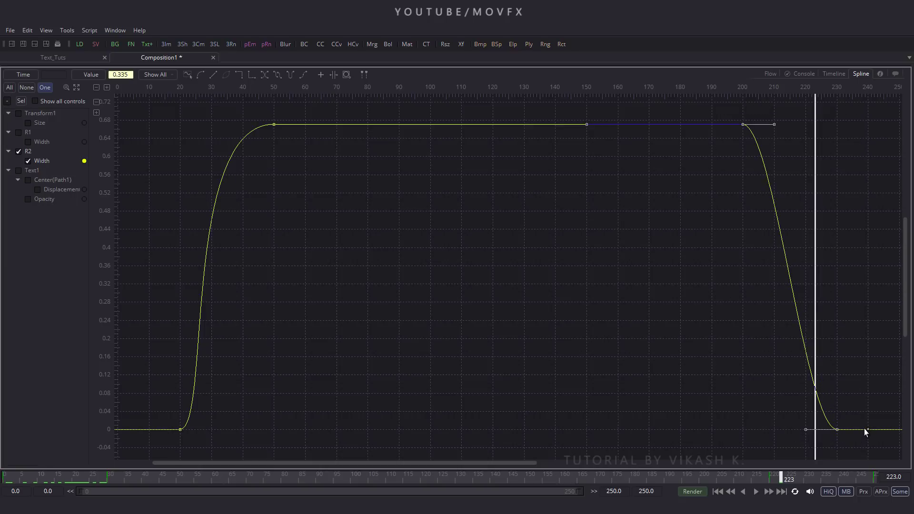
pyautogui.moveTo(838, 199); pyautogui.dragTo(544, 190)
pyautogui.moveTo(511, 135); pyautogui.dragTo(574, 134)
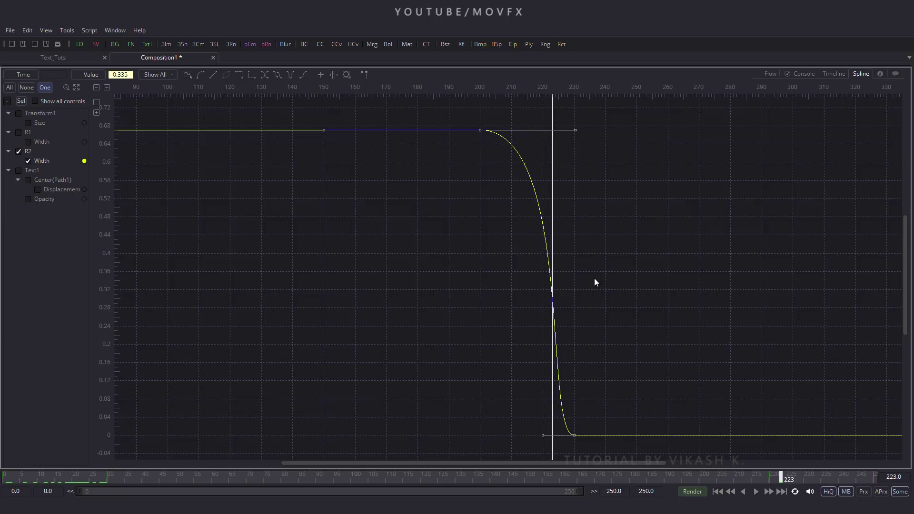
pyautogui.press('F4')
pyautogui.click(609, 318)
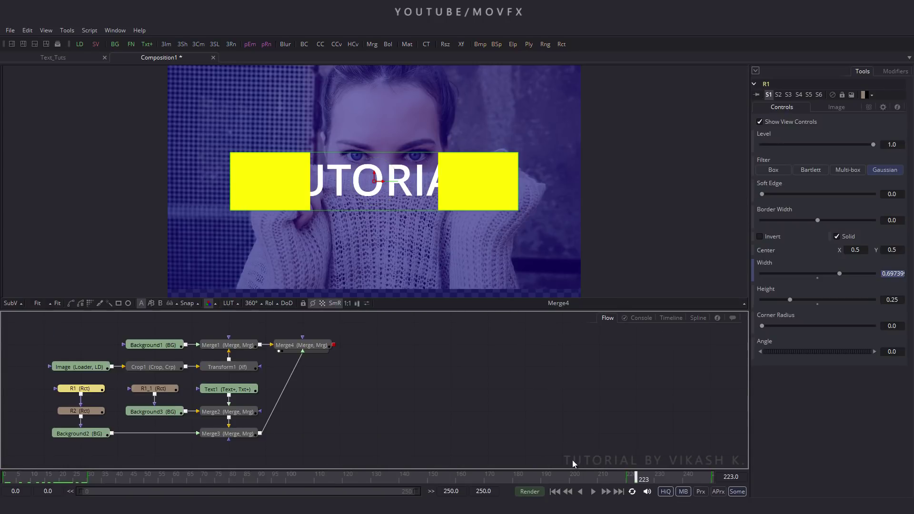
# Key Text1's opacity at 1.0 on frame 230 and 0.0 on frame 231, then check frame 203.
pyautogui.click(655, 477)
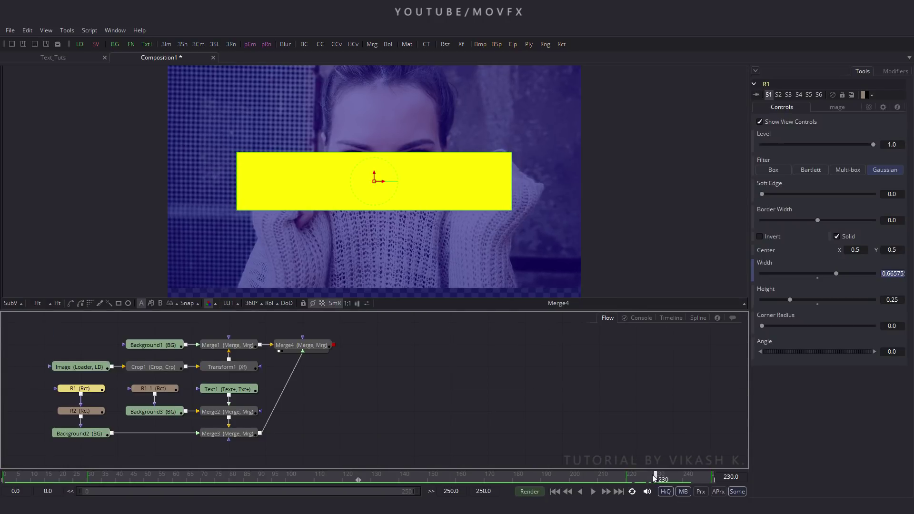
pyautogui.click(232, 390)
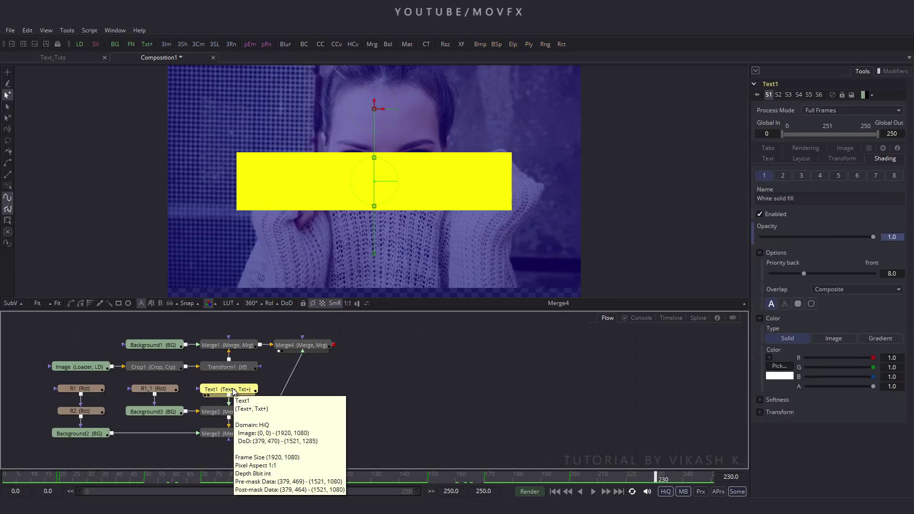
pyautogui.rightClick(769, 231)
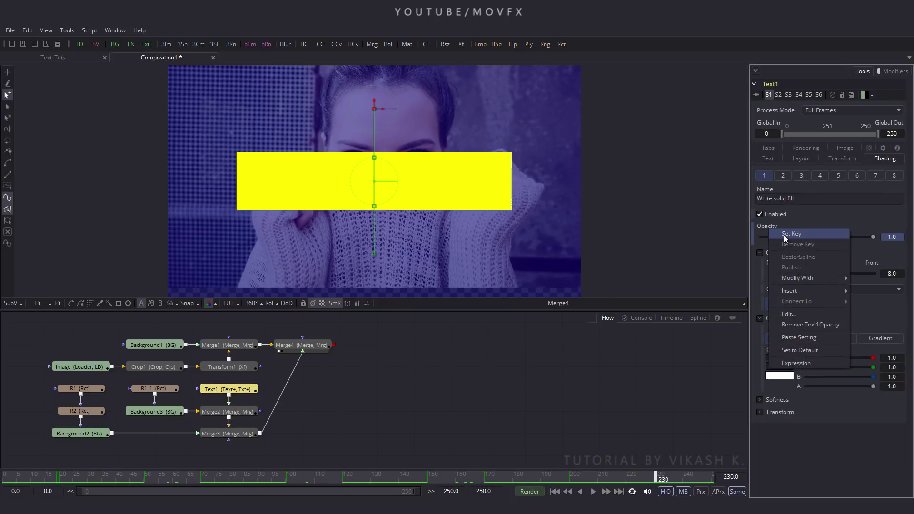
pyautogui.click(784, 235)
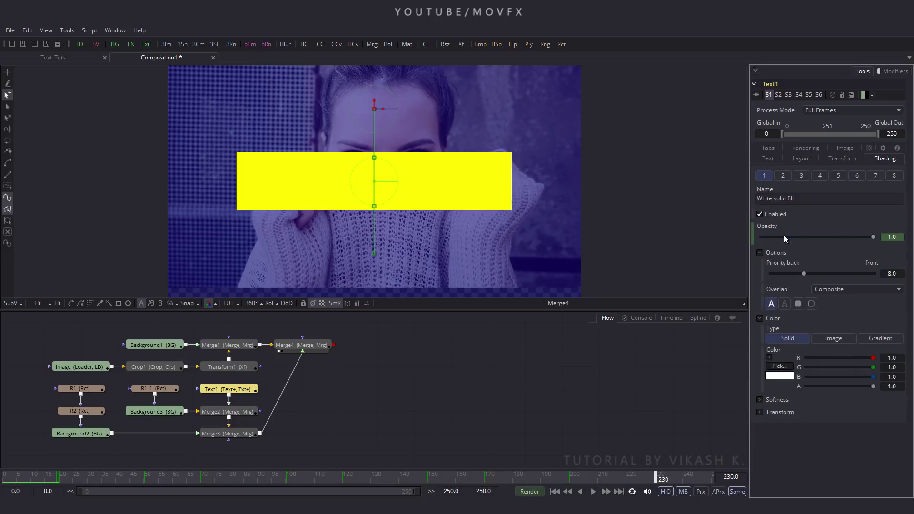
pyautogui.click(657, 477)
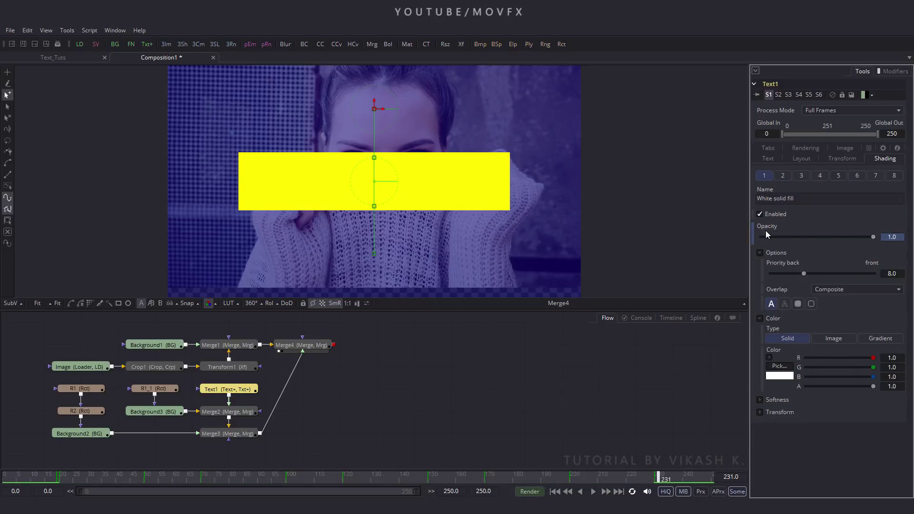
pyautogui.moveTo(873, 236); pyautogui.dragTo(760, 240)
pyautogui.click(579, 477)
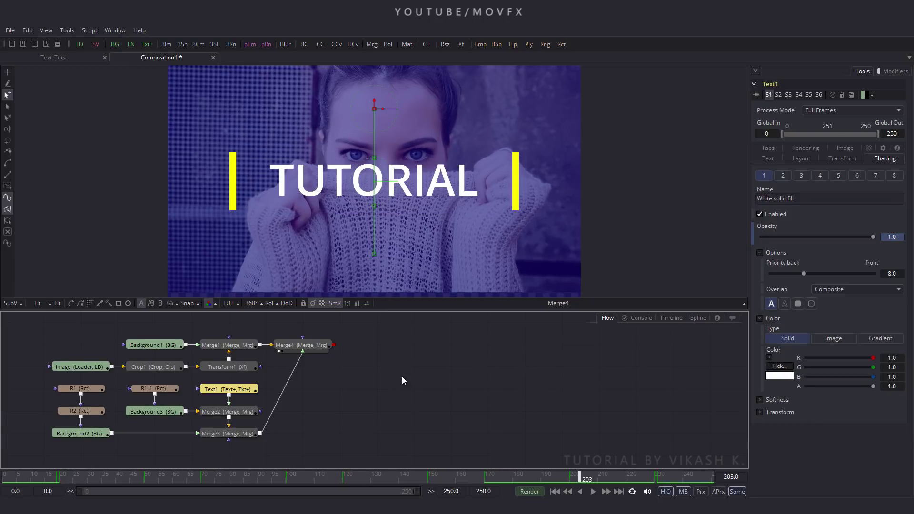
pyautogui.hscroll(2, 365, 356)
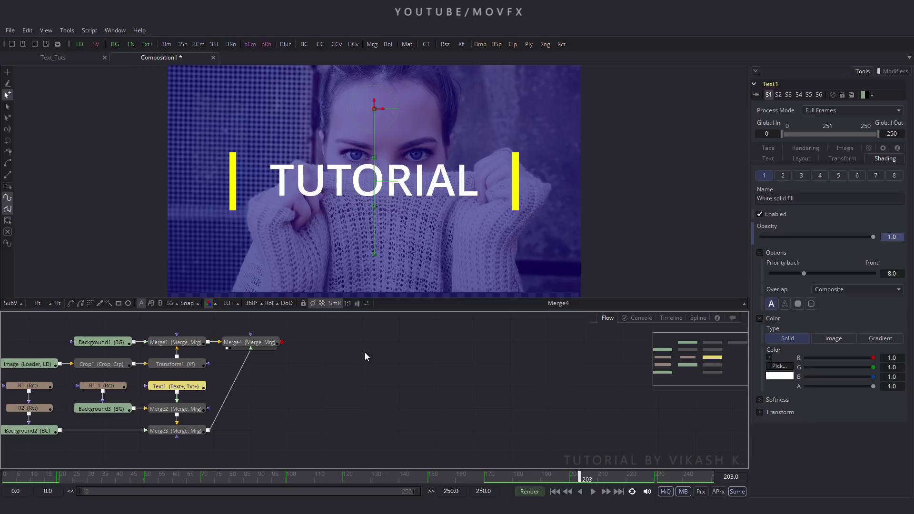
pyautogui.click(365, 353)
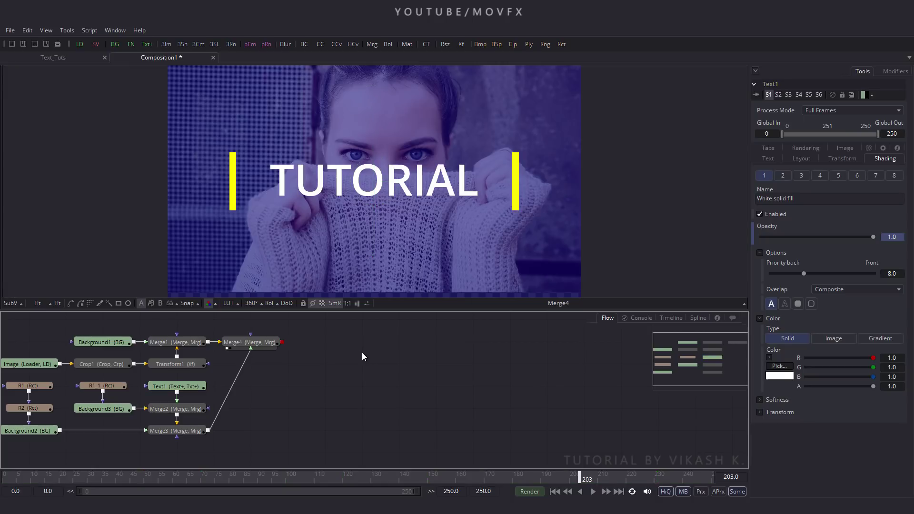
# Add a black Background4 with an inverted Rectangle1 mask sized about 1.02 wide by 0.76 high.
pyautogui.click(114, 45)
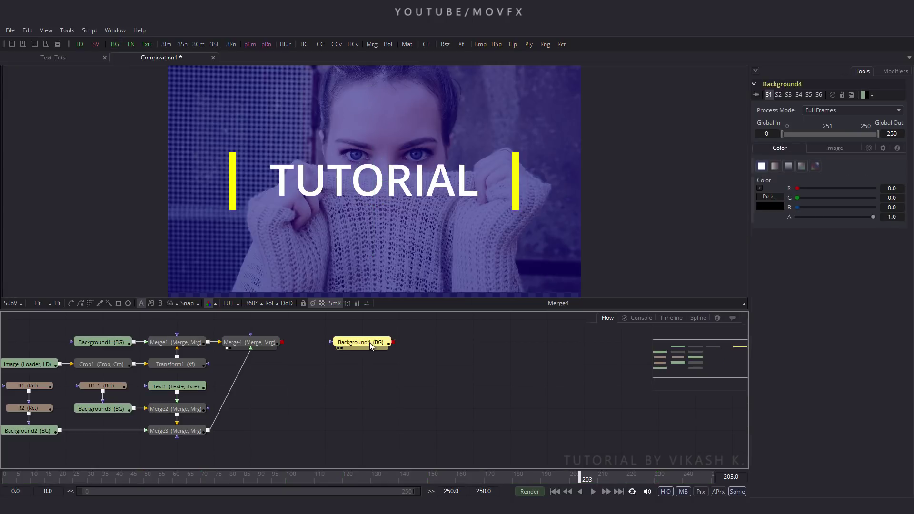
pyautogui.moveTo(369, 342); pyautogui.dragTo(364, 365)
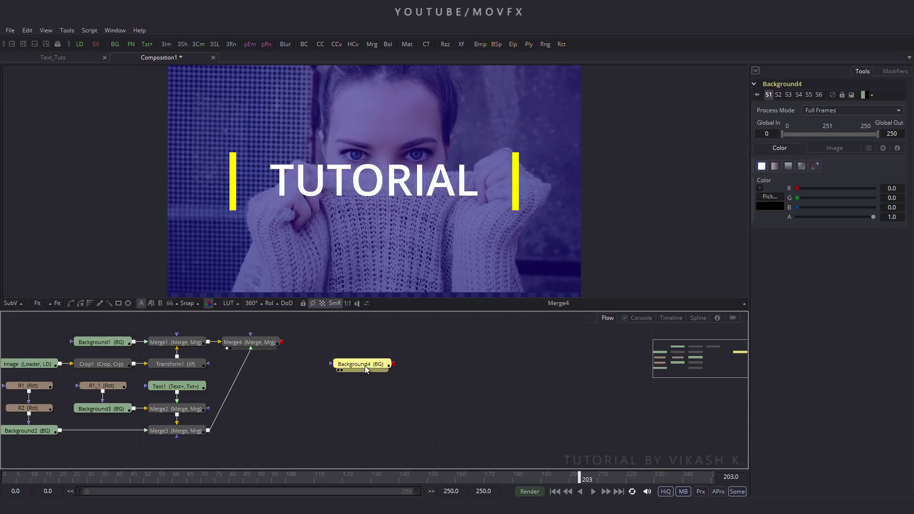
pyautogui.click(119, 304)
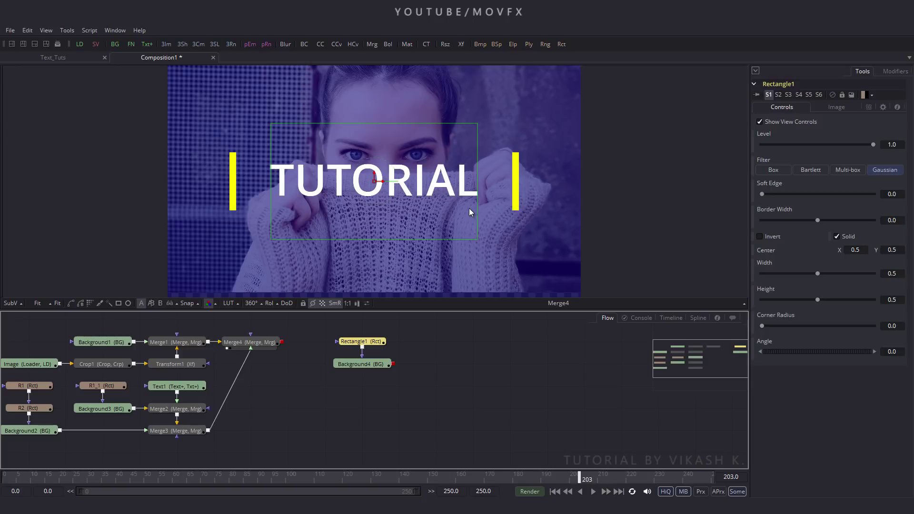
pyautogui.moveTo(477, 206); pyautogui.dragTo(586, 212)
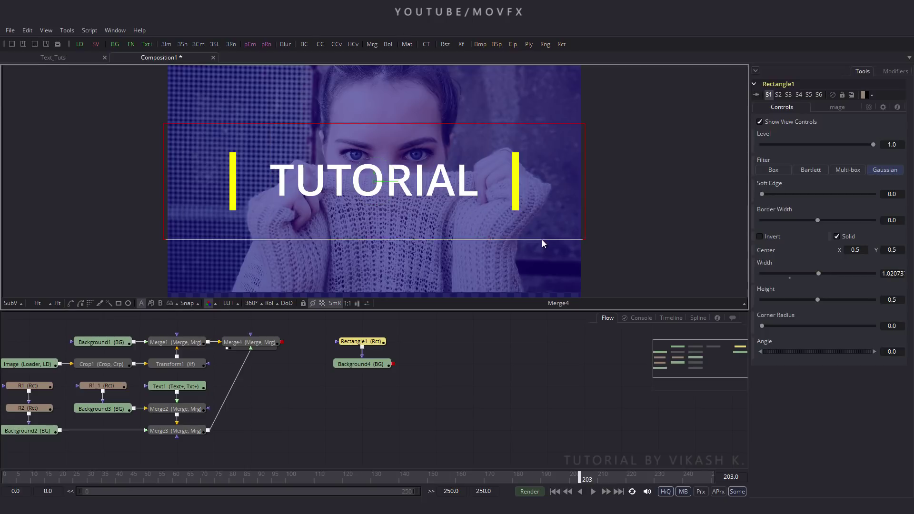
pyautogui.moveTo(539, 239); pyautogui.dragTo(542, 270)
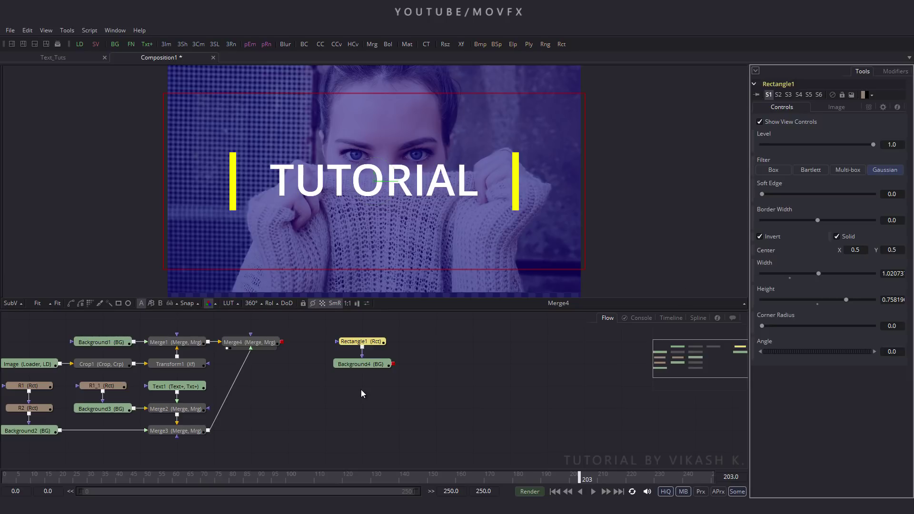
pyautogui.moveTo(437, 333); pyautogui.dragTo(274, 367)
pyautogui.click(314, 361)
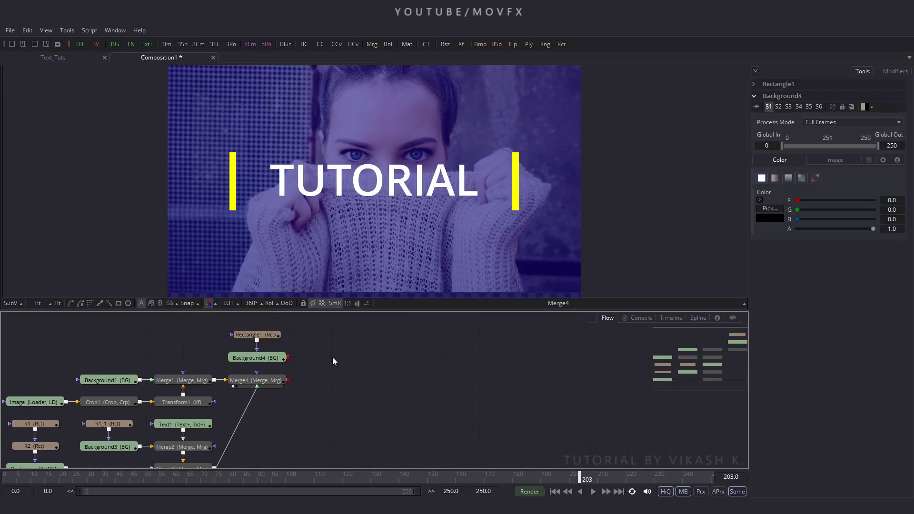
# Add Merge5 with Merge4 as background and masked Background4 as foreground, and view it.
pyautogui.click(372, 44)
pyautogui.moveTo(303, 360); pyautogui.dragTo(288, 380)
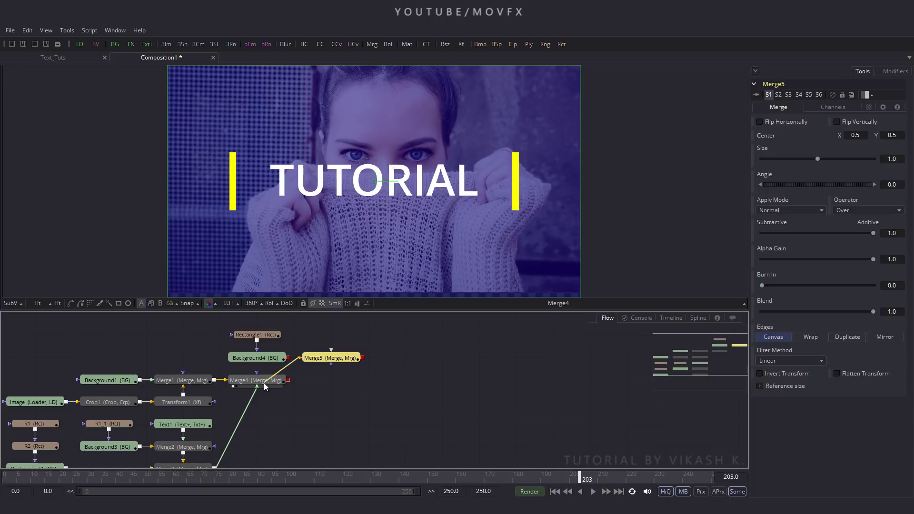
pyautogui.moveTo(331, 351); pyautogui.dragTo(277, 359)
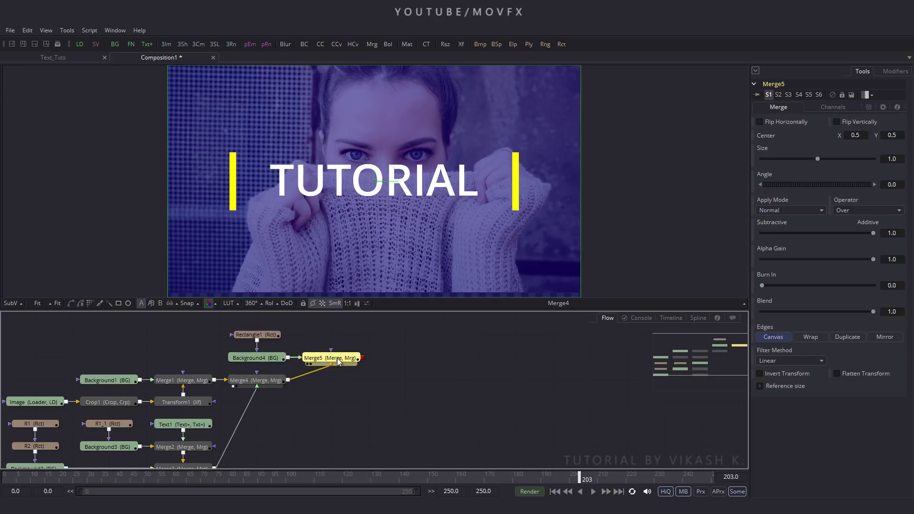
pyautogui.press('1')
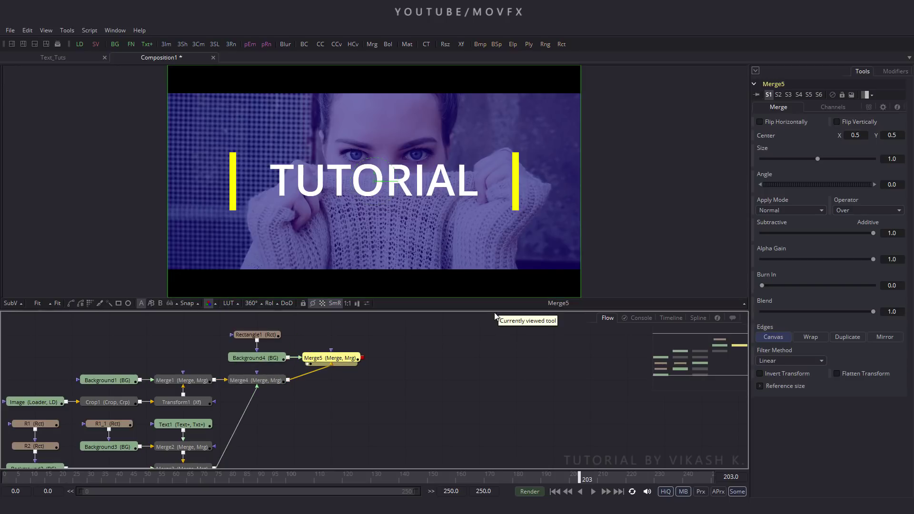
pyautogui.click(593, 448)
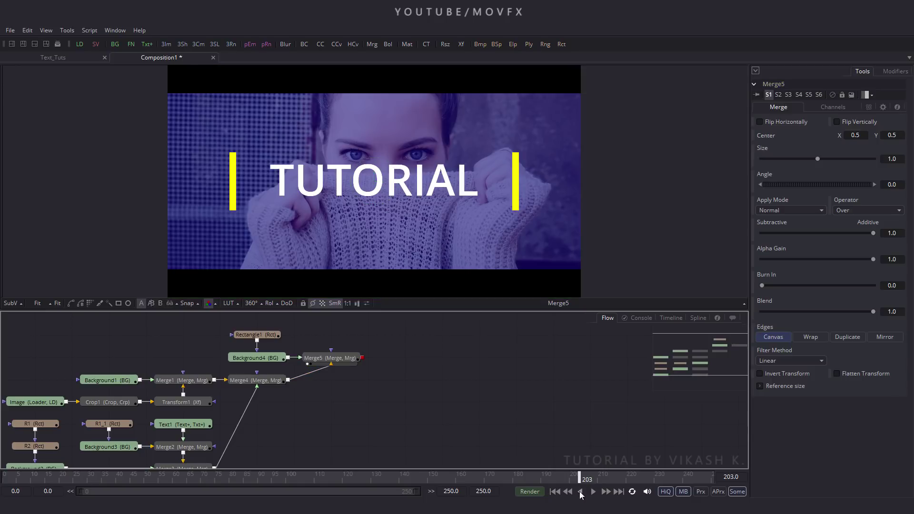
pyautogui.click(555, 492)
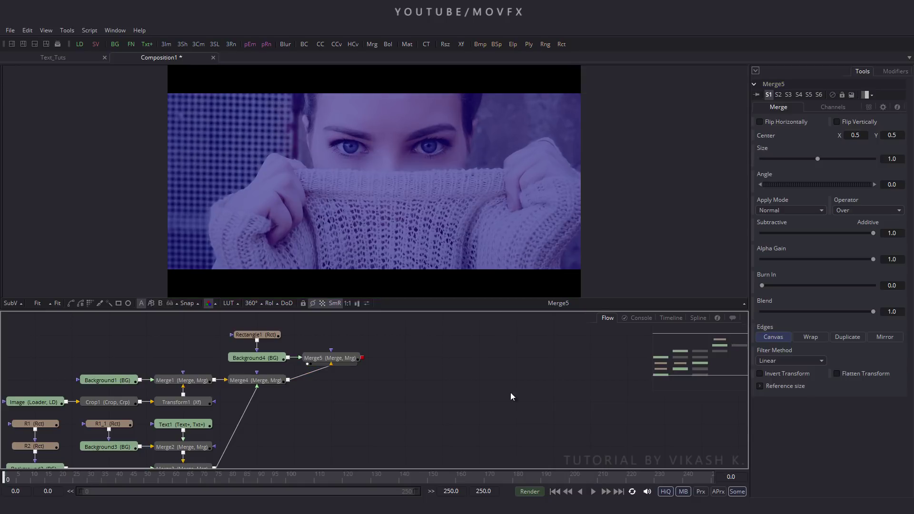
# Enlarge the viewer and play the letterboxed composite from frame 0.
pyautogui.moveTo(413, 311); pyautogui.dragTo(415, 457)
pyautogui.click(593, 492)
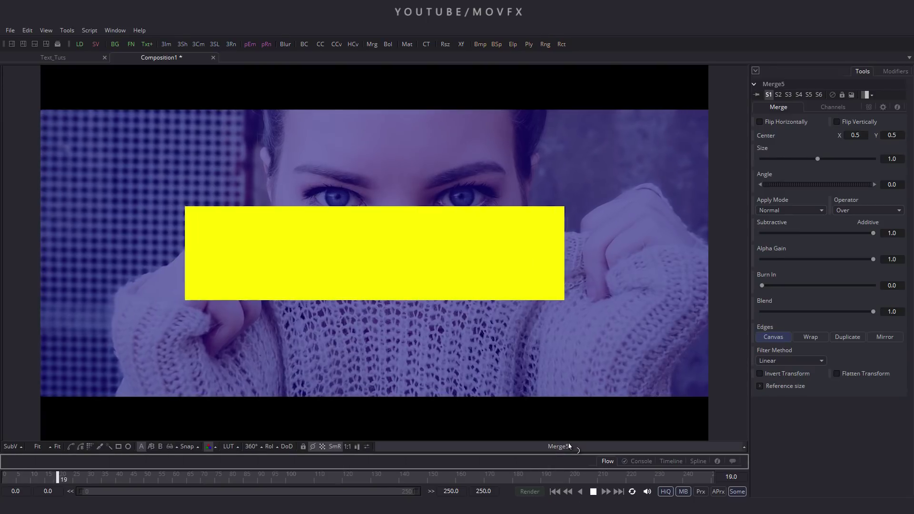